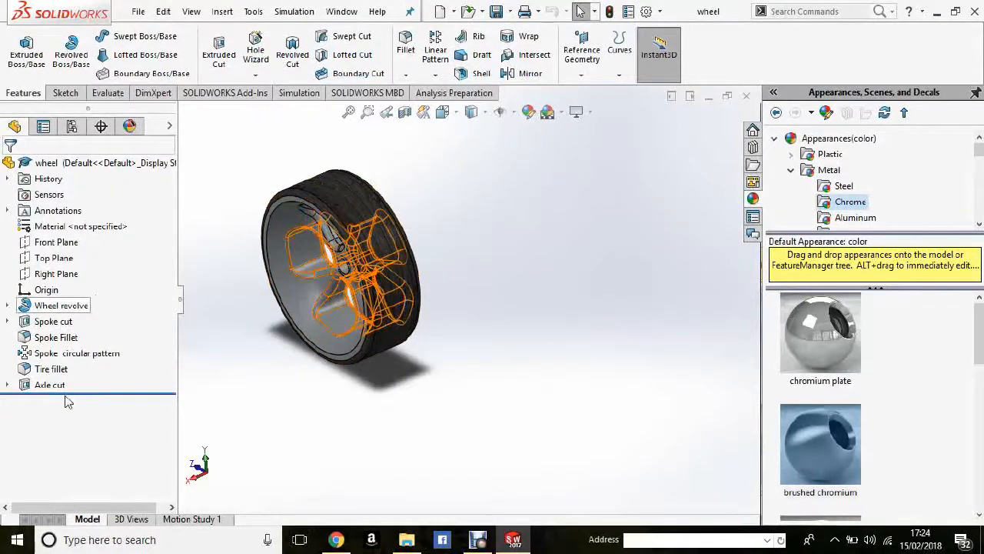
pyautogui.moveTo(432, 346); pyautogui.dragTo(362, 277, button='middle')
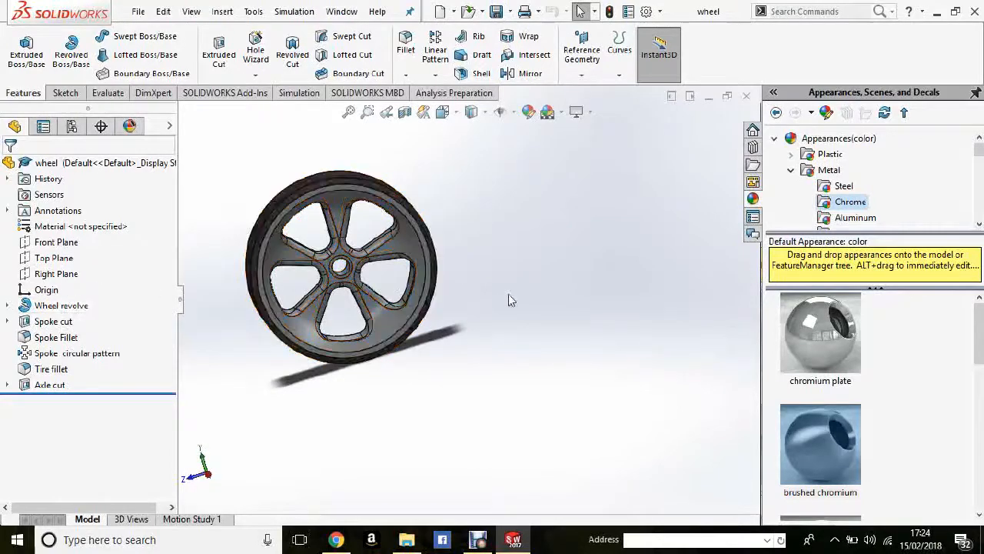
pyautogui.moveTo(509, 297); pyautogui.dragTo(454, 292, button='middle')
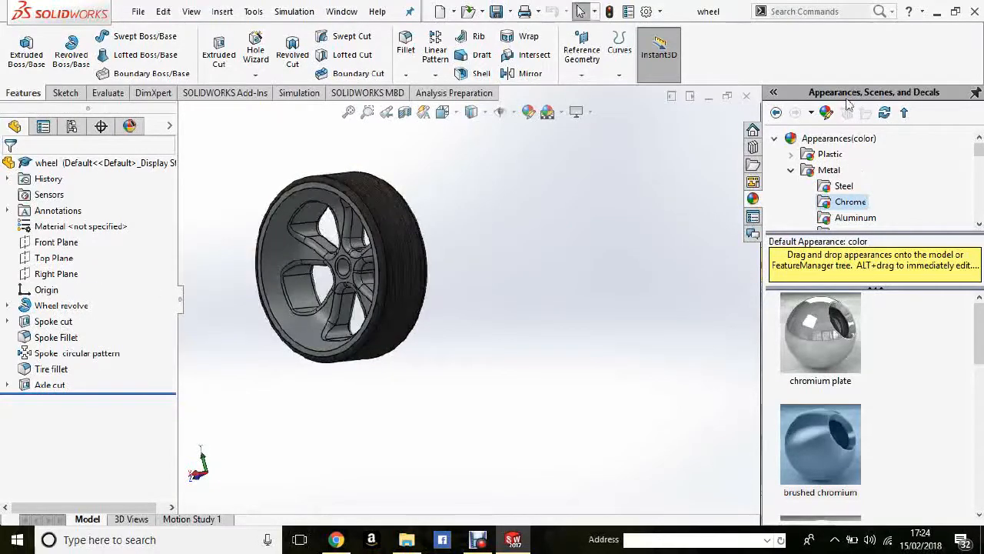
# Create a new part document and start a sketch on the Top Plane, viewed normal to it
pyautogui.click(441, 12)
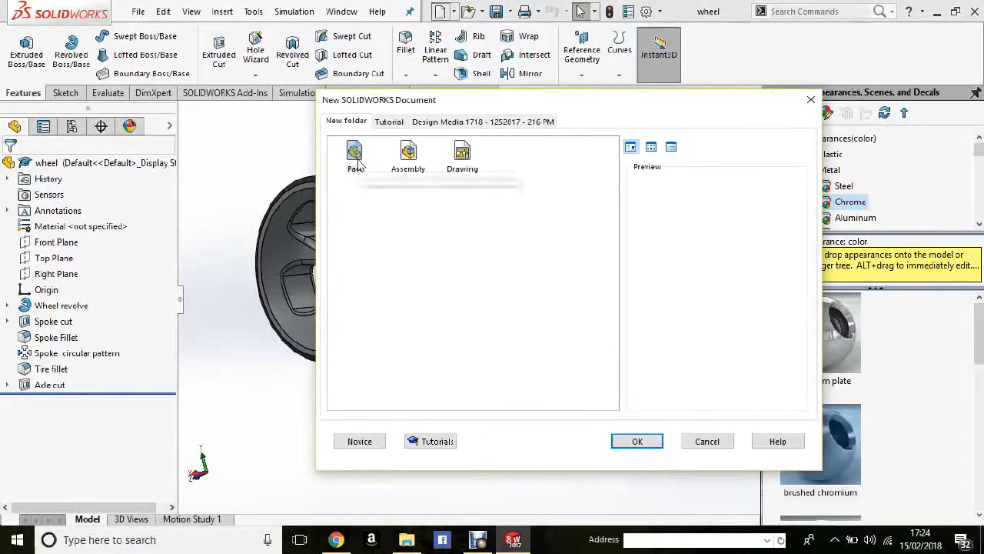
pyautogui.click(356, 157)
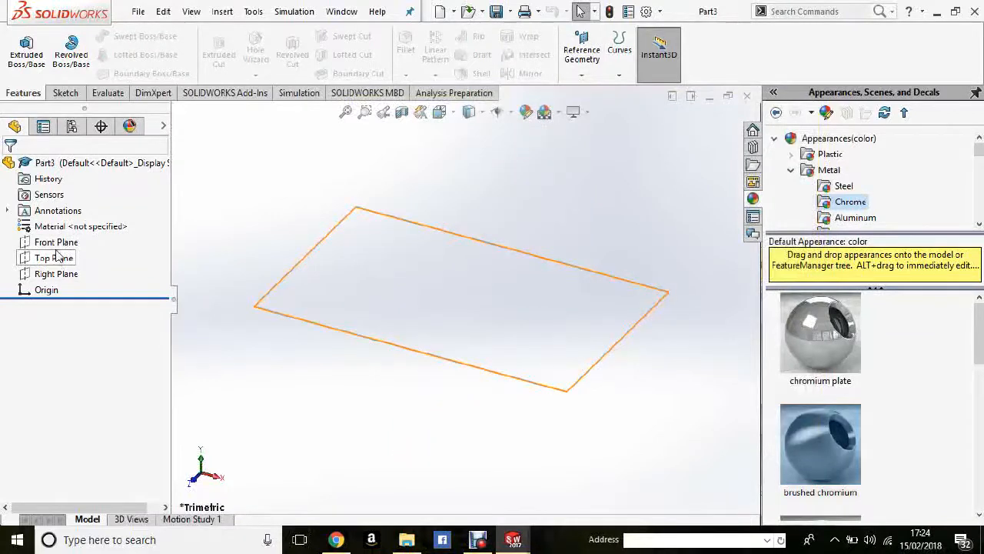
pyautogui.click(54, 258)
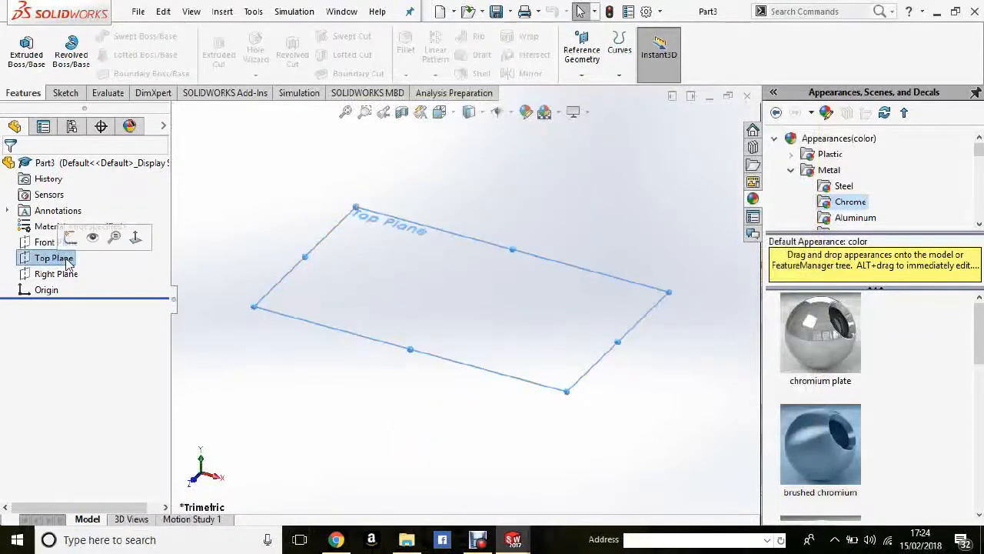
pyautogui.press('space')
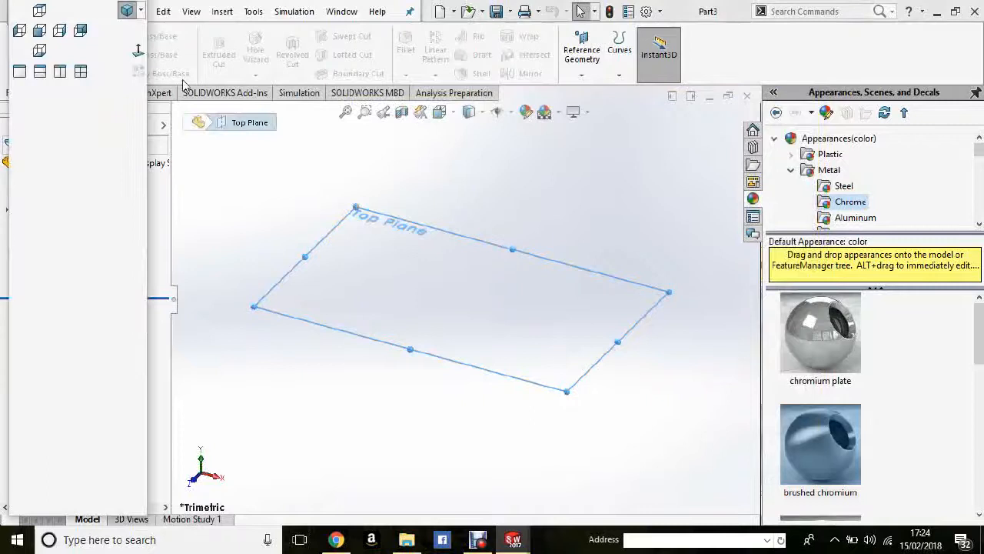
pyautogui.click(136, 57)
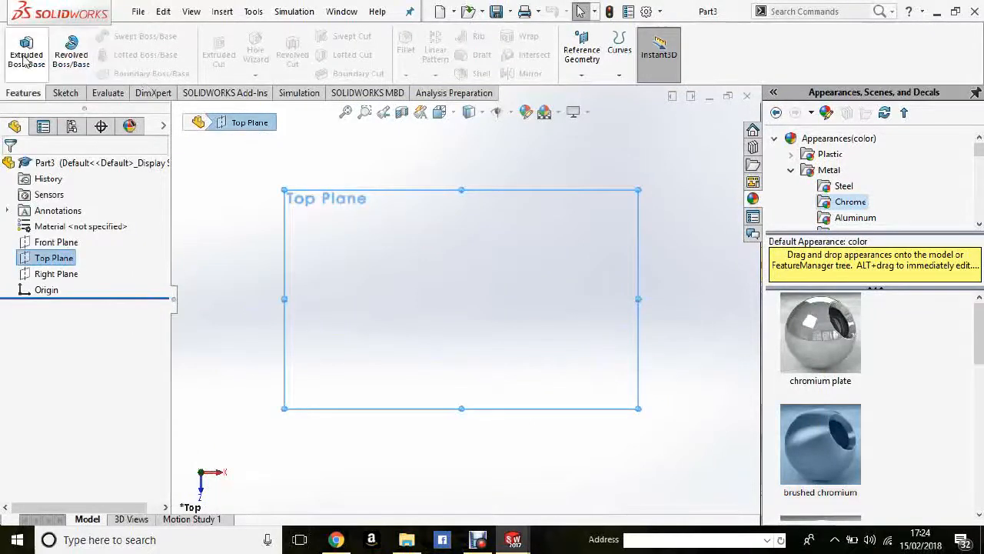
pyautogui.click(67, 92)
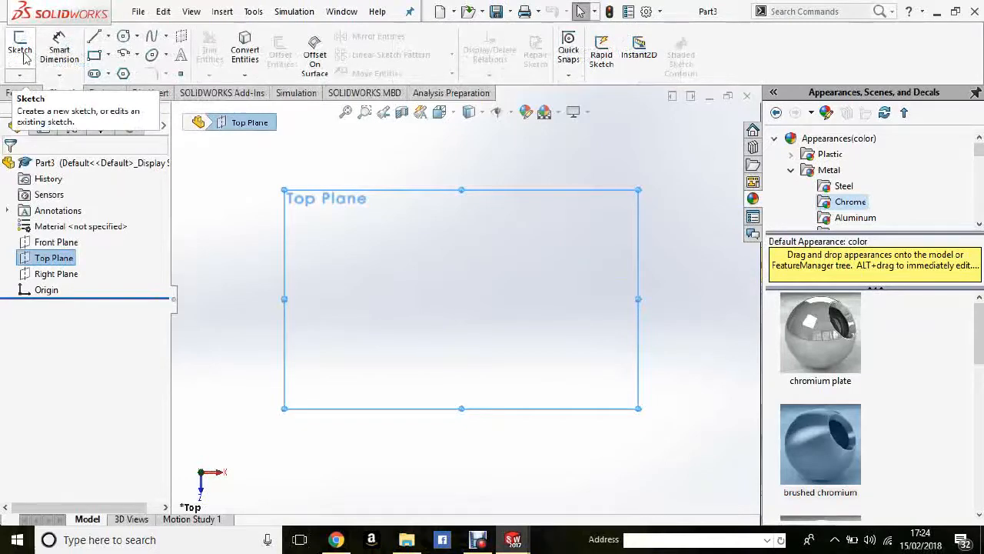
pyautogui.click(21, 48)
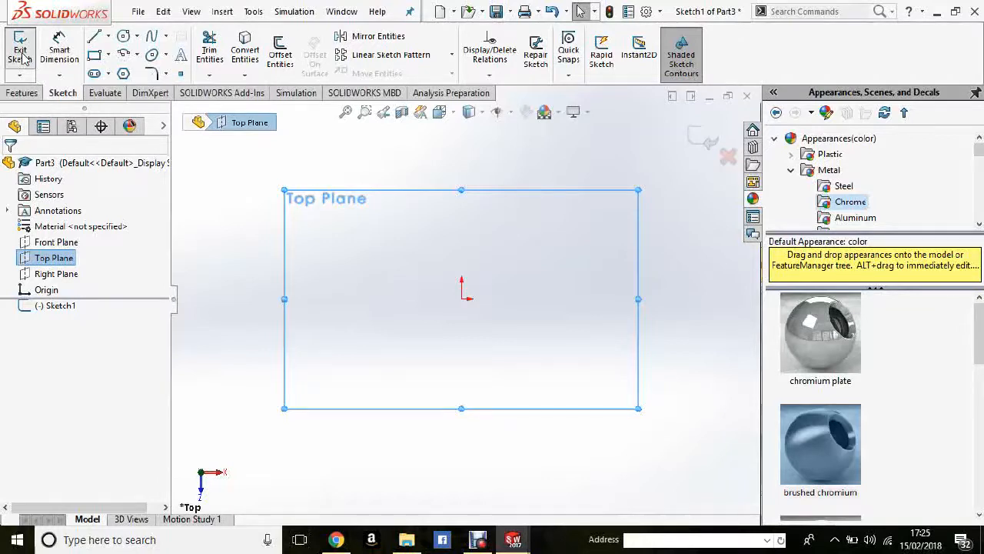
# Sketch a connected line chain from the origin: about 80 mm horizontally right, 87 mm vertically up, and 17 mm horizontally back left
pyautogui.click(96, 38)
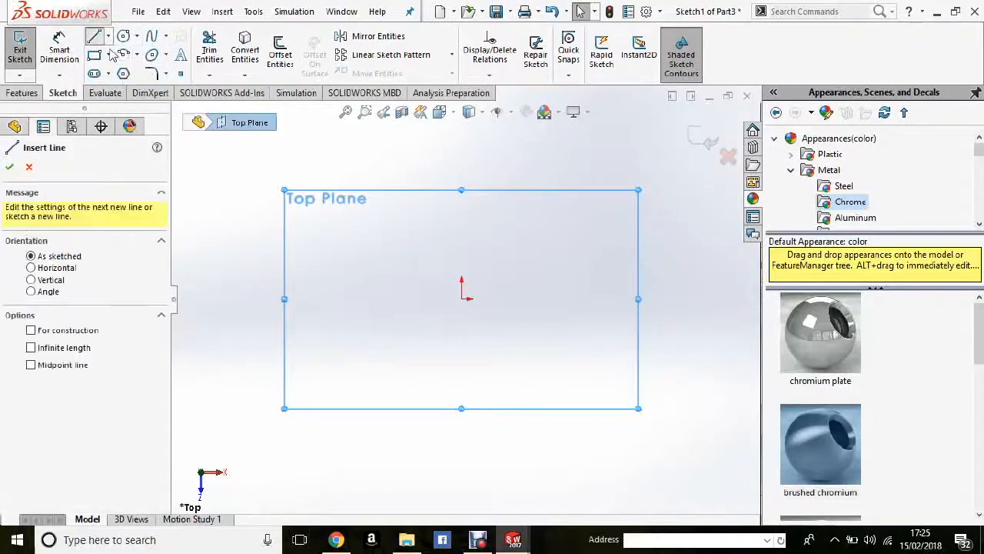
pyautogui.click(461, 299)
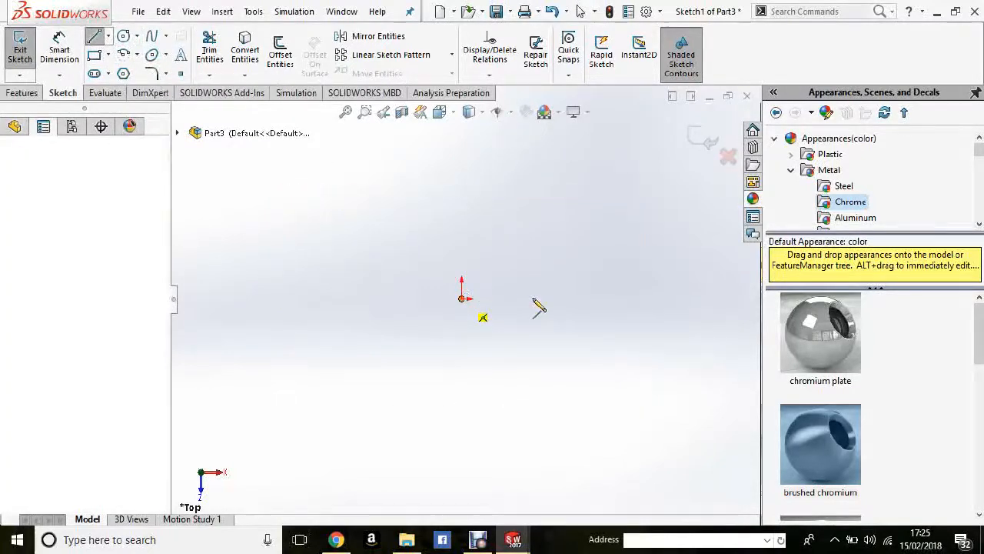
pyautogui.click(609, 299)
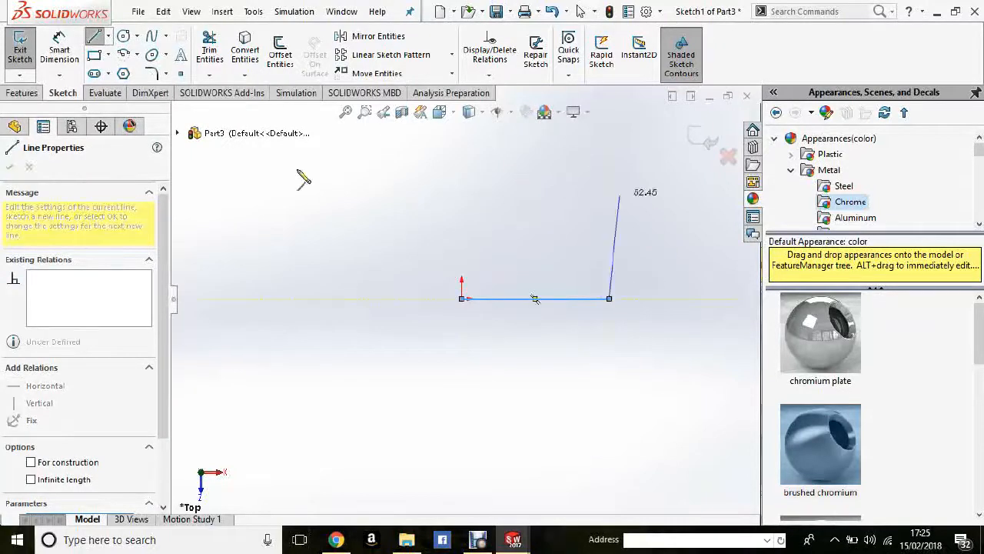
pyautogui.click(609, 136)
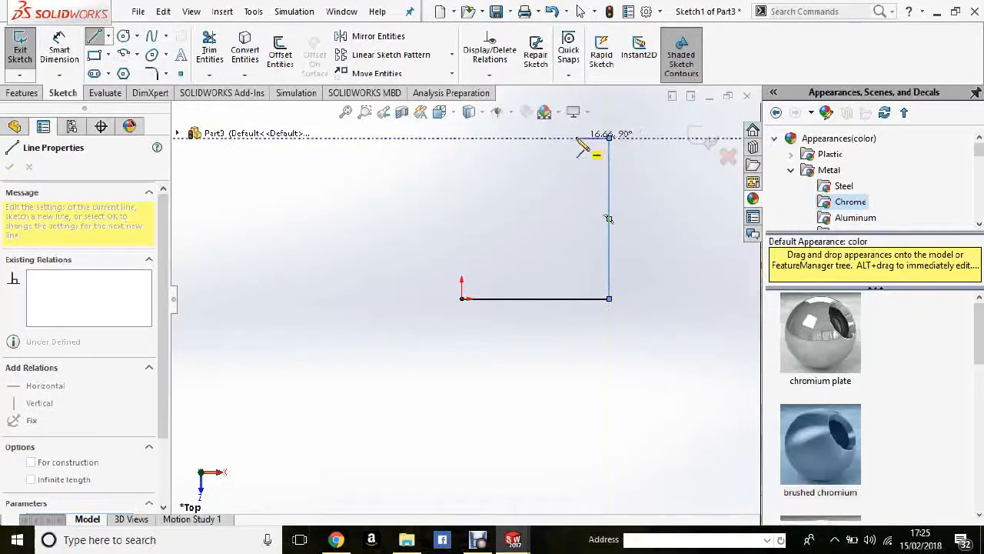
pyautogui.rightClick(575, 267)
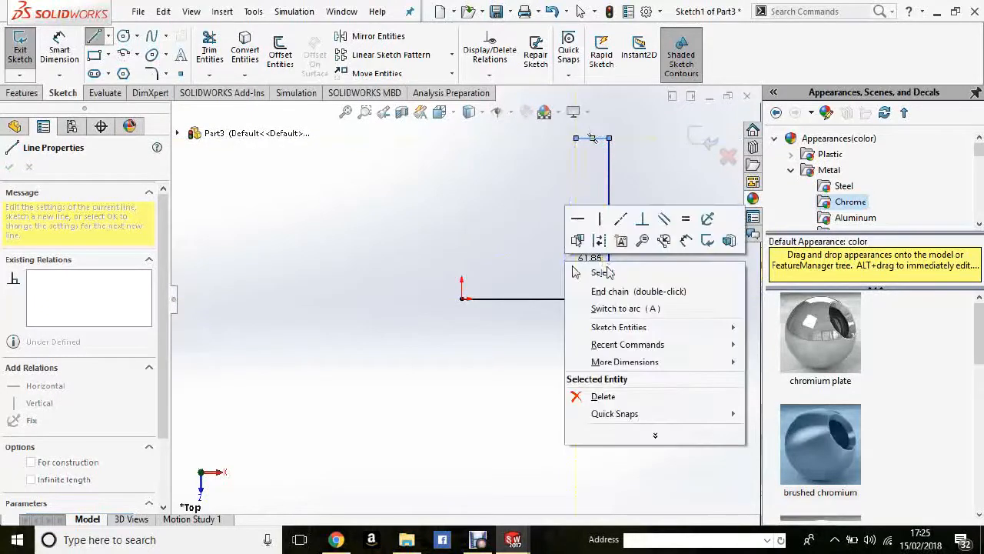
pyautogui.click(578, 272)
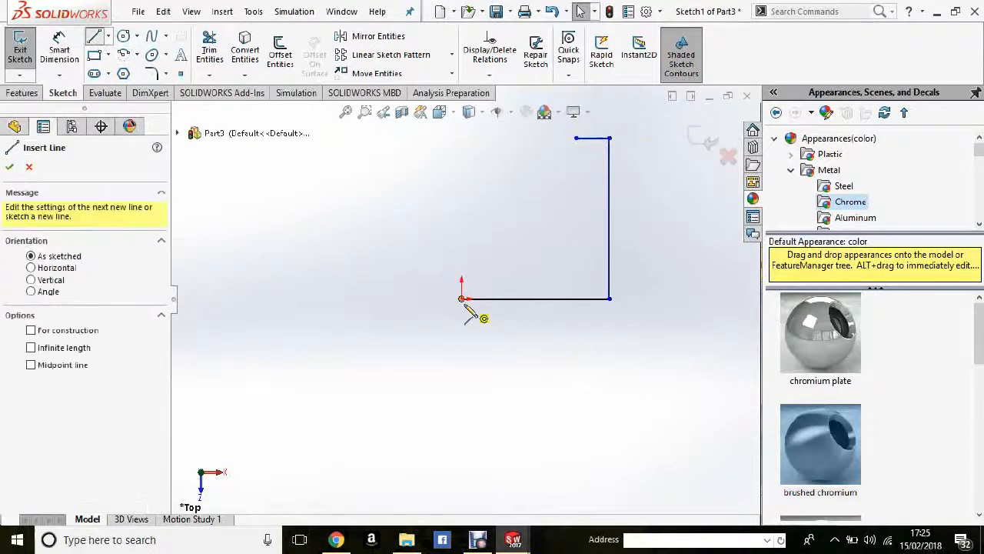
# Sketch a short vertical line up from the origin, followed by a horizontal line about 21 mm long to the right
pyautogui.click(461, 299)
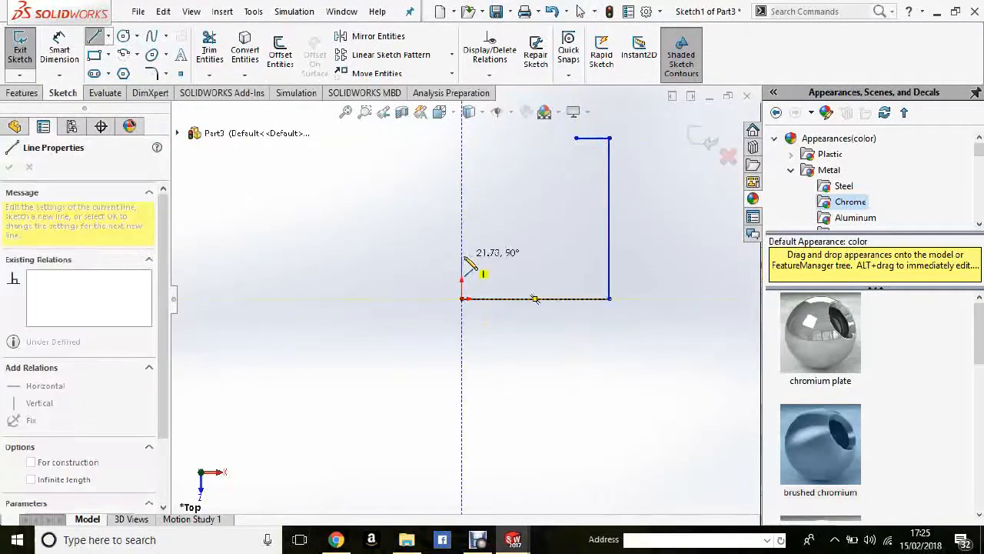
pyautogui.click(461, 254)
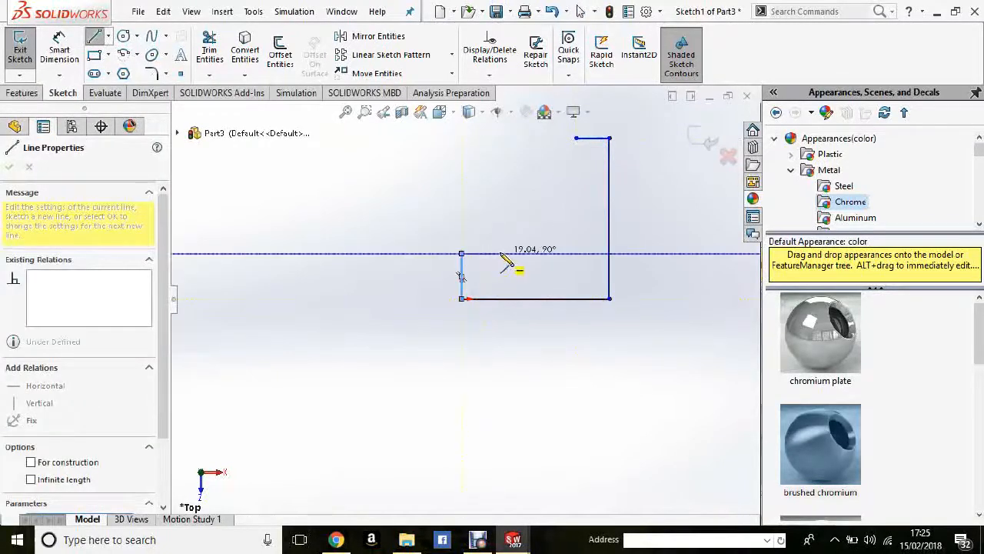
pyautogui.click(501, 253)
pyautogui.rightClick(563, 230)
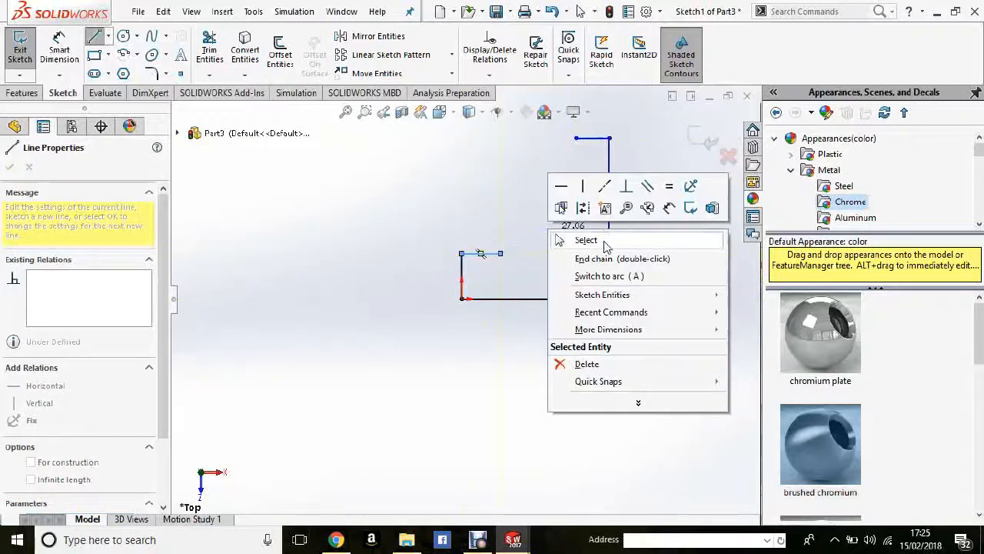
pyautogui.click(605, 242)
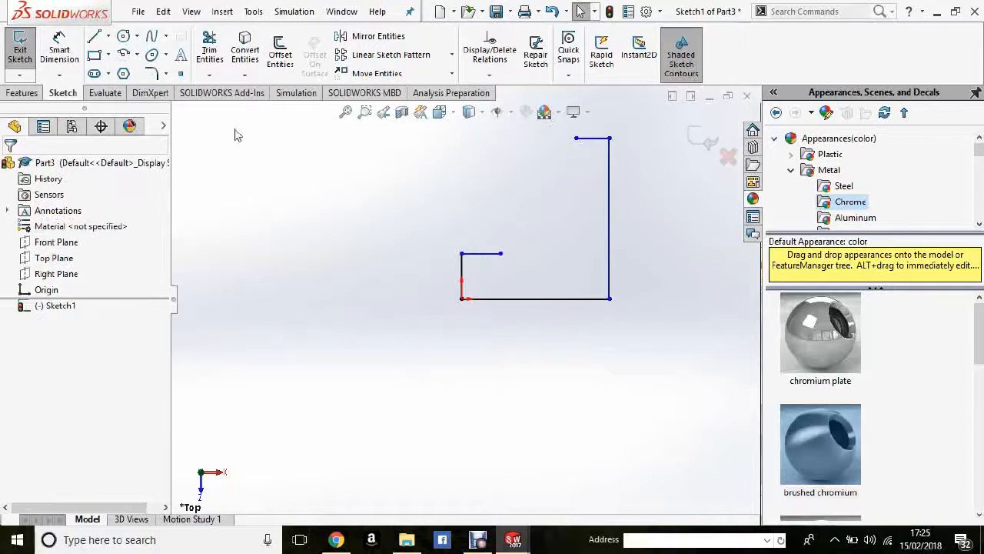
# Dimension the short horizontal line at the profile's upper end to 18 mm
pyautogui.click(68, 54)
pyautogui.click(606, 138)
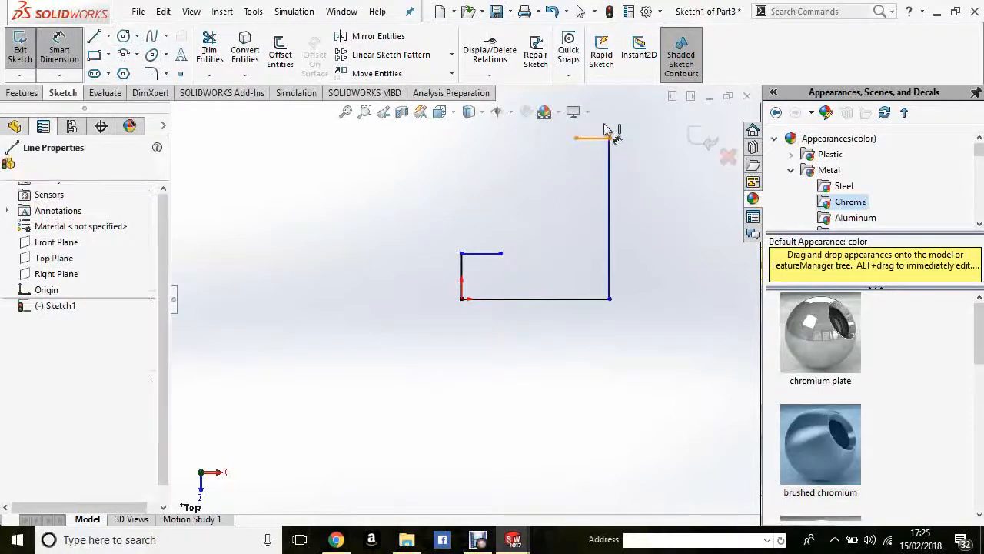
pyautogui.click(606, 132)
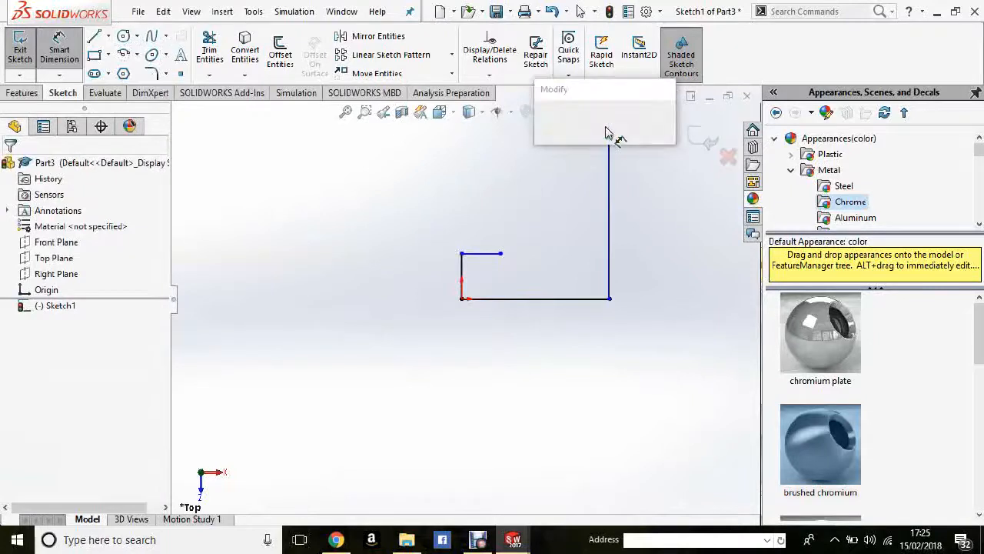
pyautogui.write('18')
pyautogui.press('Return')
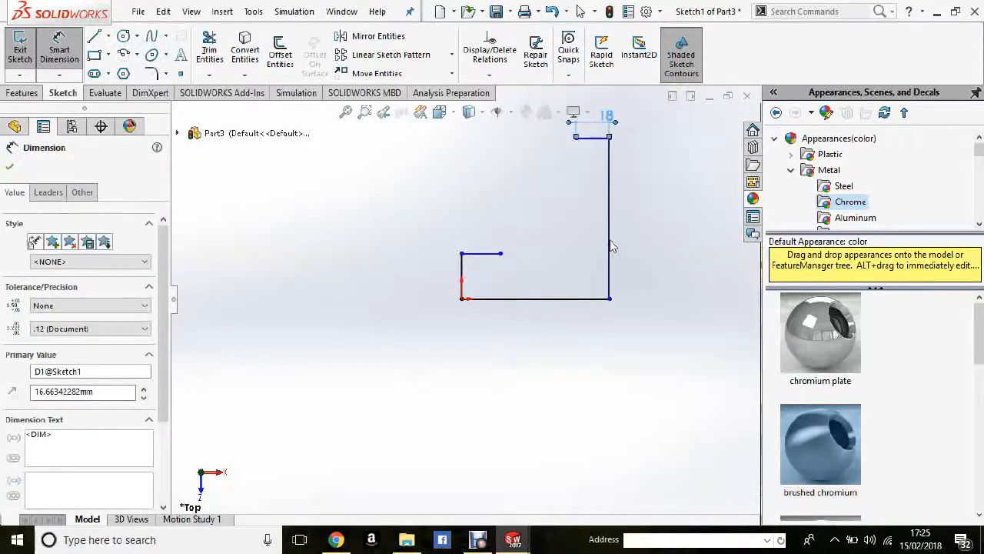
# Dimension the long vertical line on the profile's right side to 190 mm
pyautogui.click(671, 239)
pyautogui.click(669, 240)
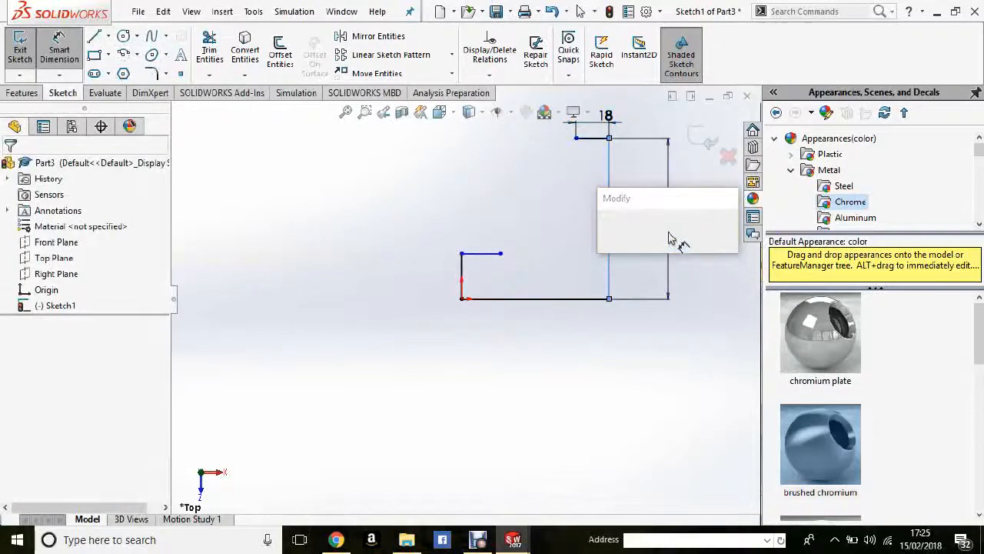
pyautogui.write('90')
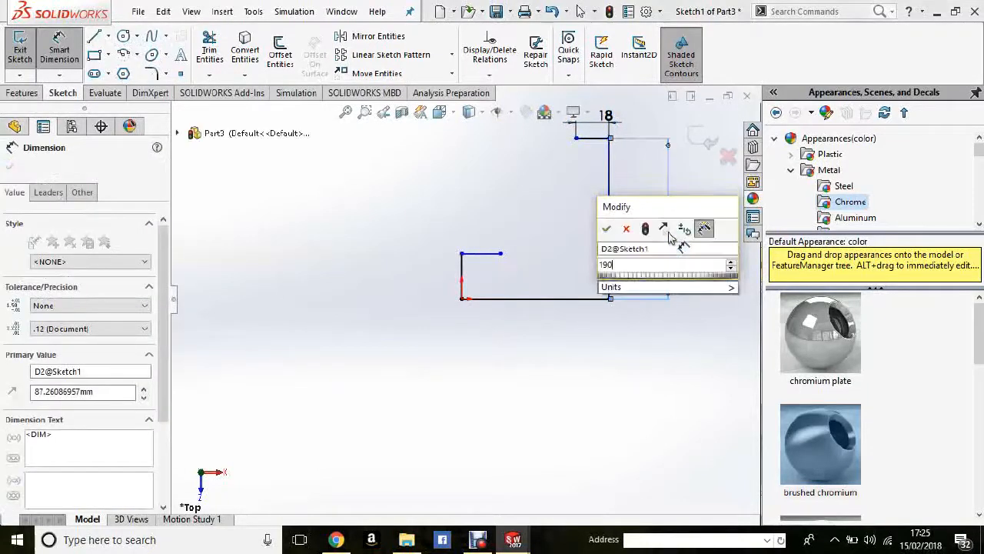
pyautogui.press('Return')
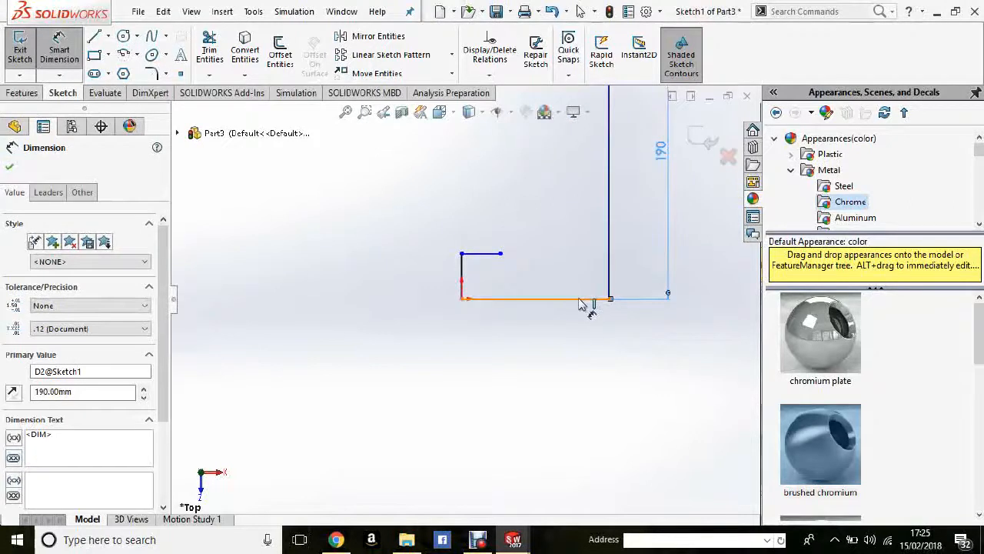
# Dimension the bottom horizontal line that starts at the origin to 60.05 mm
pyautogui.click(579, 358)
pyautogui.click(575, 356)
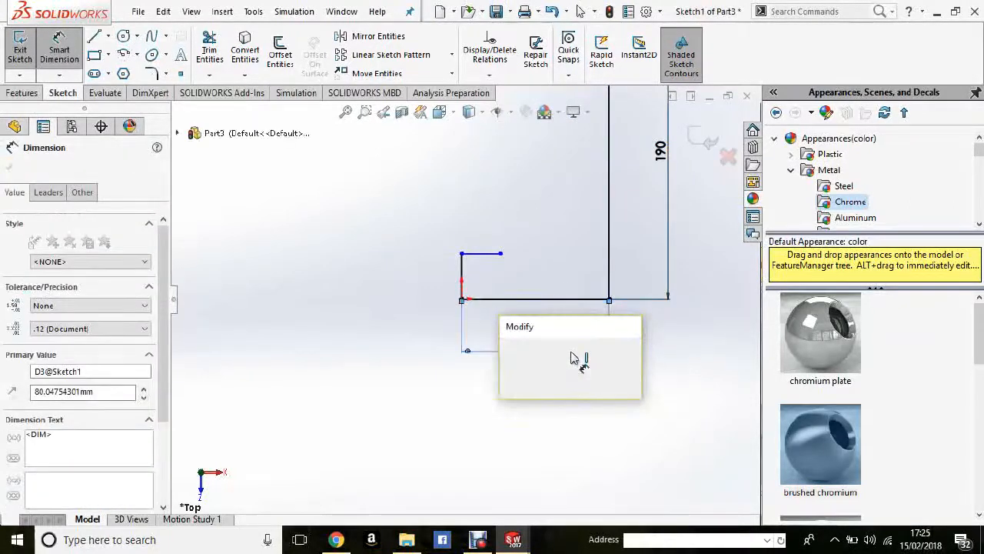
pyautogui.scroll(-1, 571, 357)
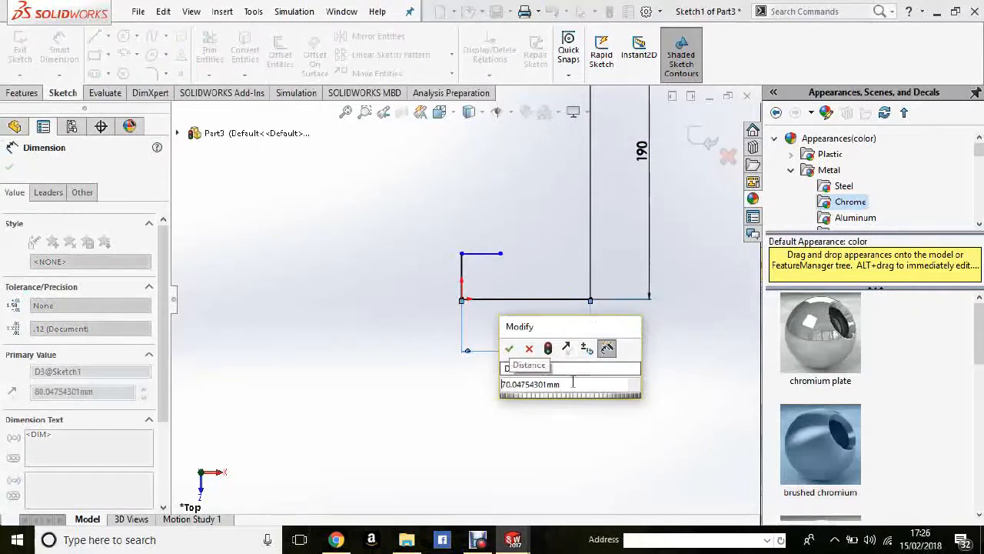
pyautogui.scroll(-1, 399, 396)
pyautogui.press('Return')
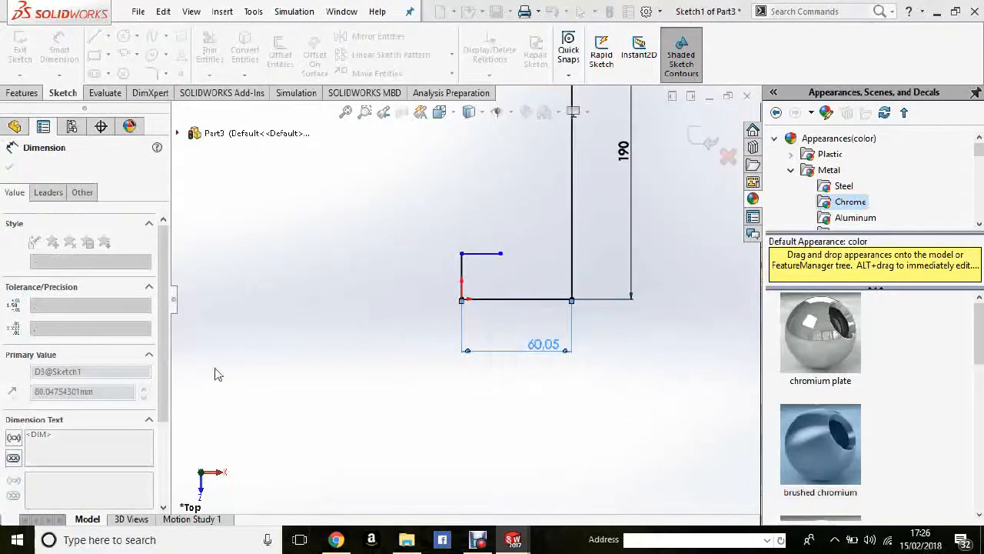
# Dimension the horizontal line above the origin to 40 mm
pyautogui.click(480, 253)
pyautogui.click(488, 217)
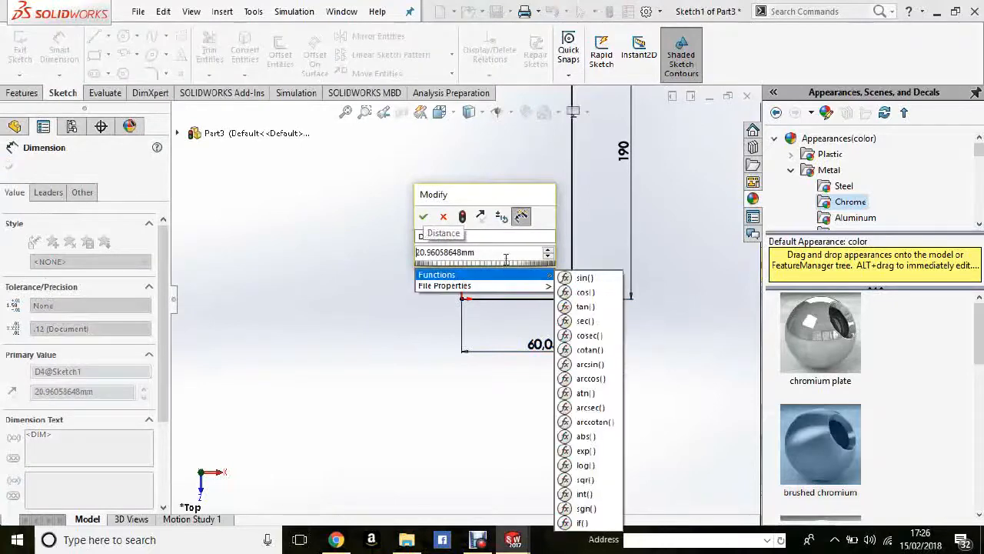
pyautogui.press('Return')
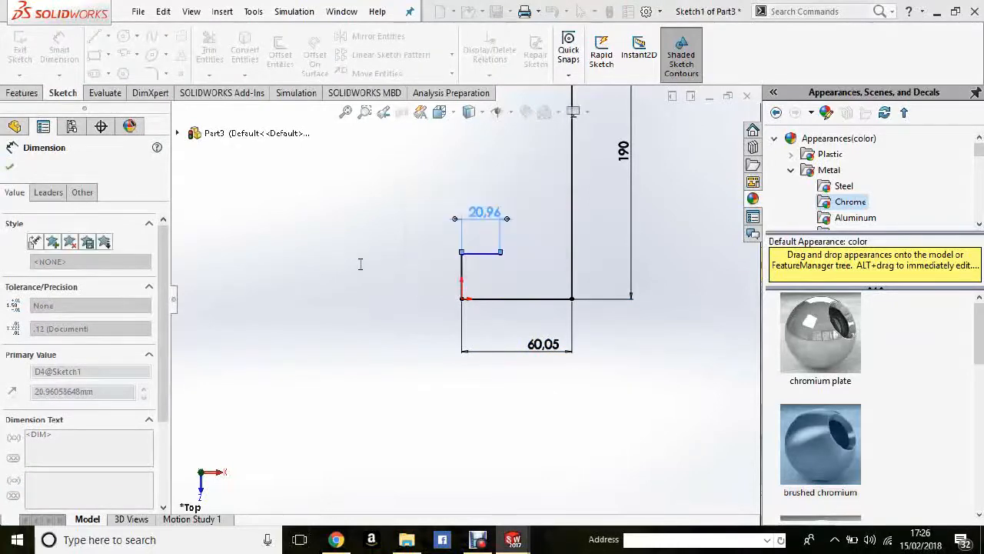
pyautogui.doubleClick(478, 217)
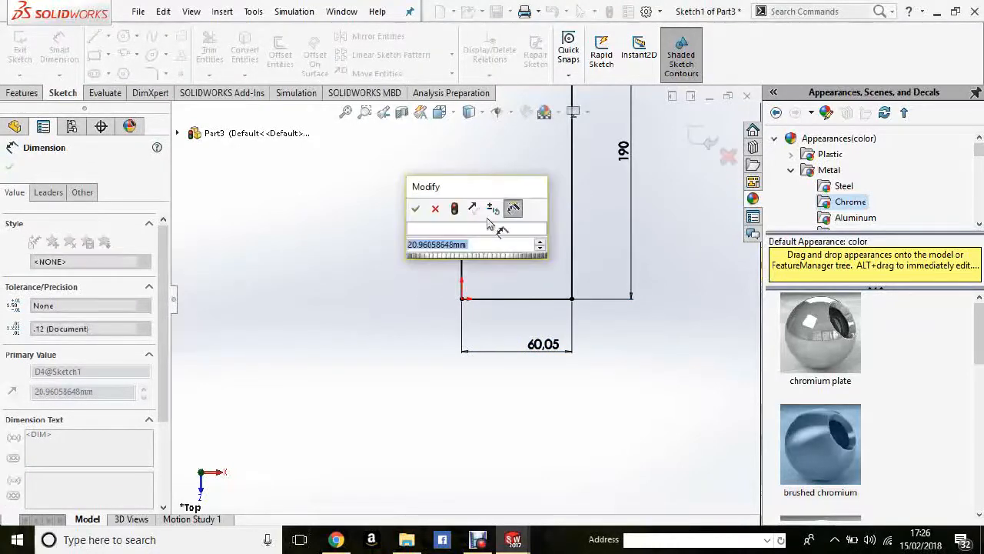
pyautogui.press('Num_Lock')
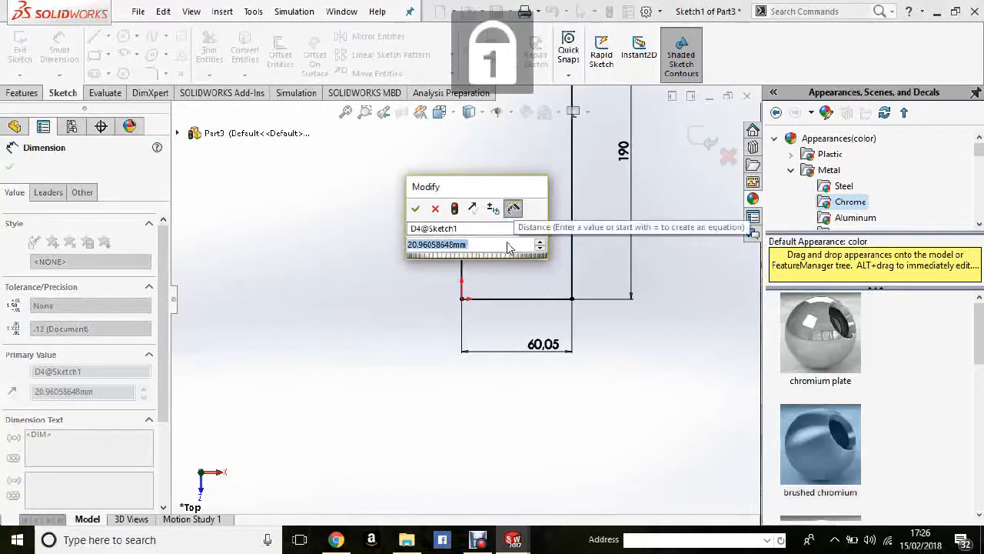
pyautogui.write('40')
pyautogui.press('Return')
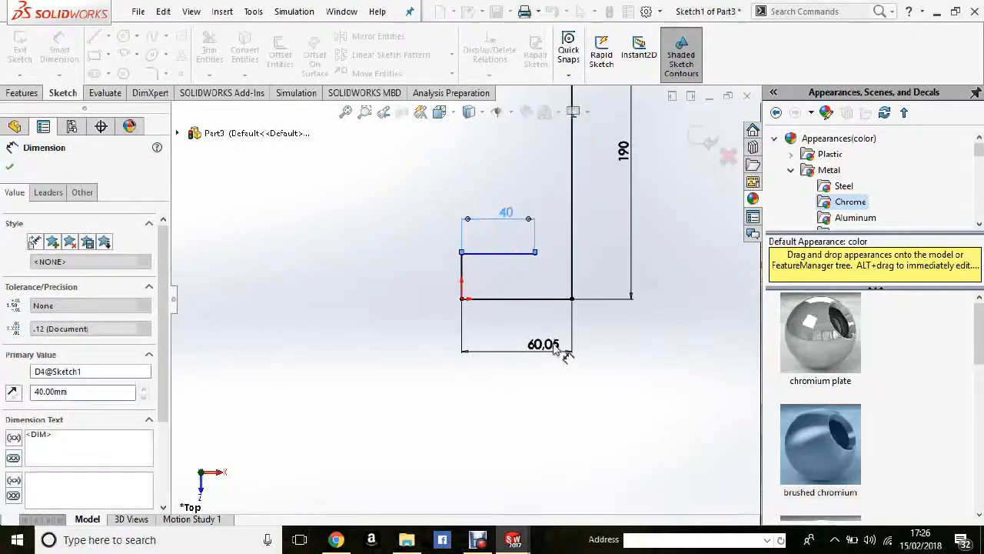
# Set the length of the bottom horizontal line that starts at the origin to 230 mm
pyautogui.doubleClick(554, 346)
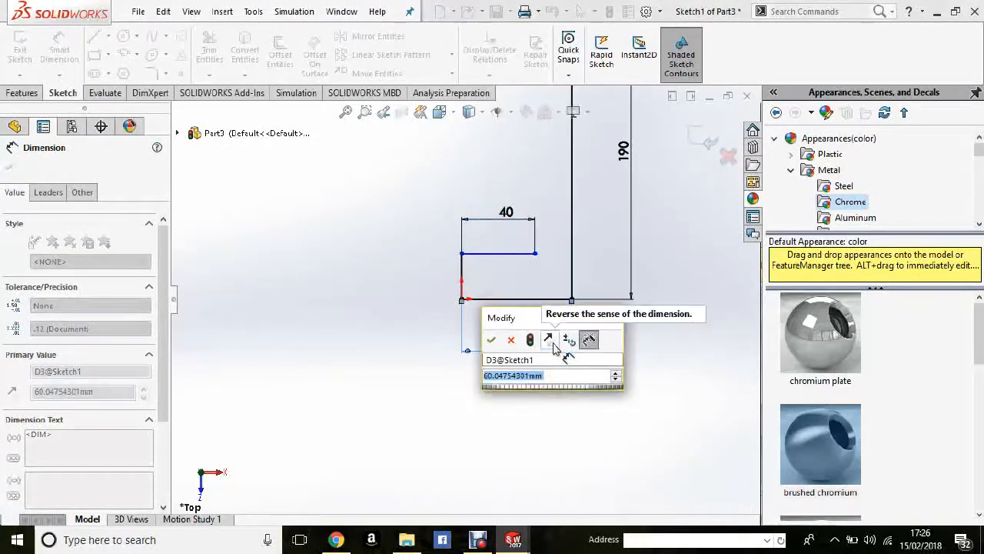
pyautogui.write('230')
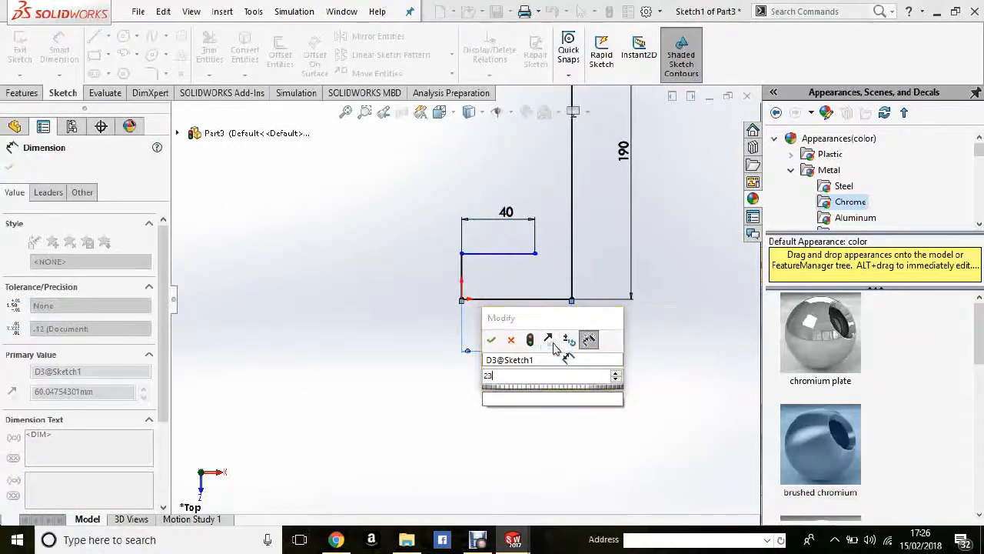
pyautogui.press('Return')
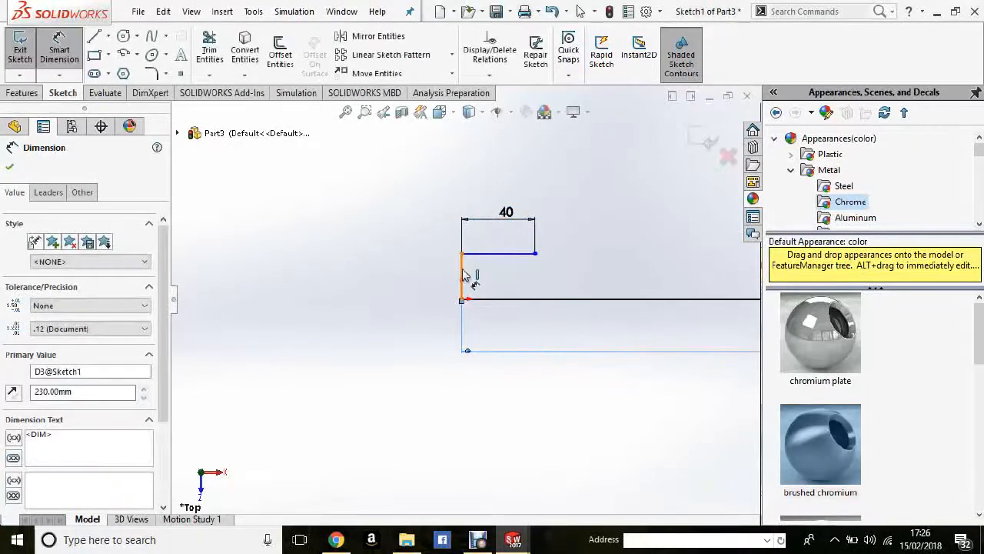
# Dimension the short vertical line above the origin to 60 mm and finish dimensioning
pyautogui.click(440, 285)
pyautogui.click(443, 302)
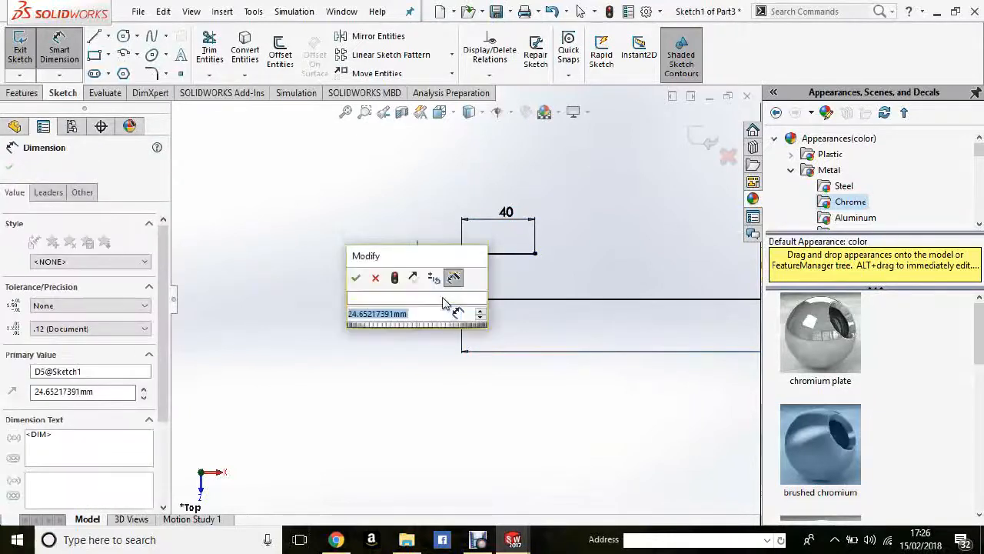
pyautogui.write('6')
pyautogui.press('Return')
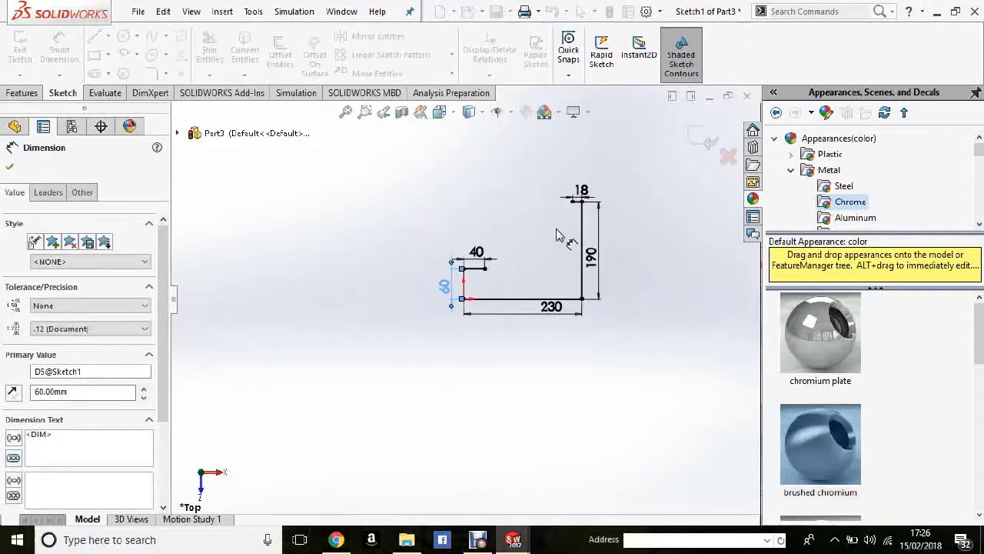
pyautogui.click(9, 170)
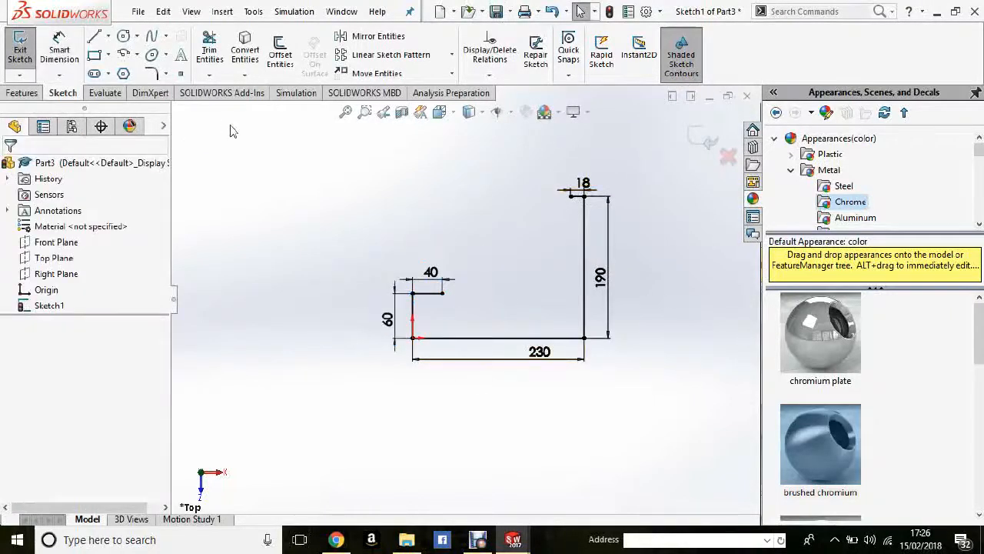
pyautogui.click(150, 43)
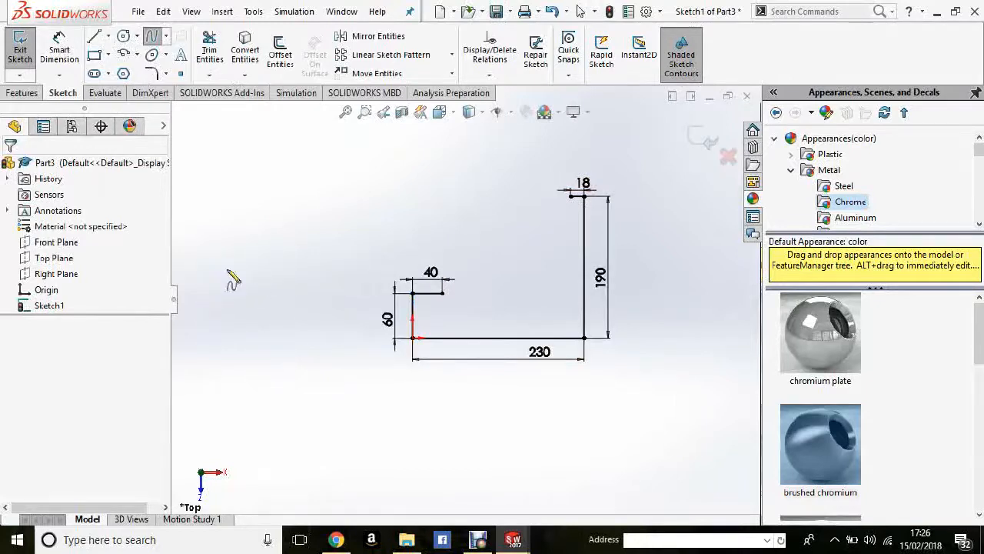
pyautogui.click(206, 300)
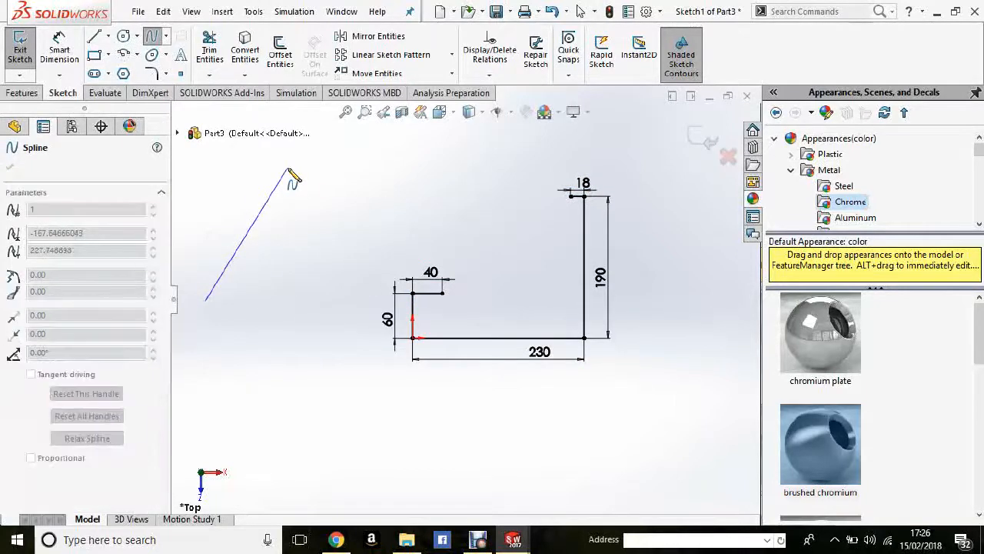
pyautogui.click(289, 170)
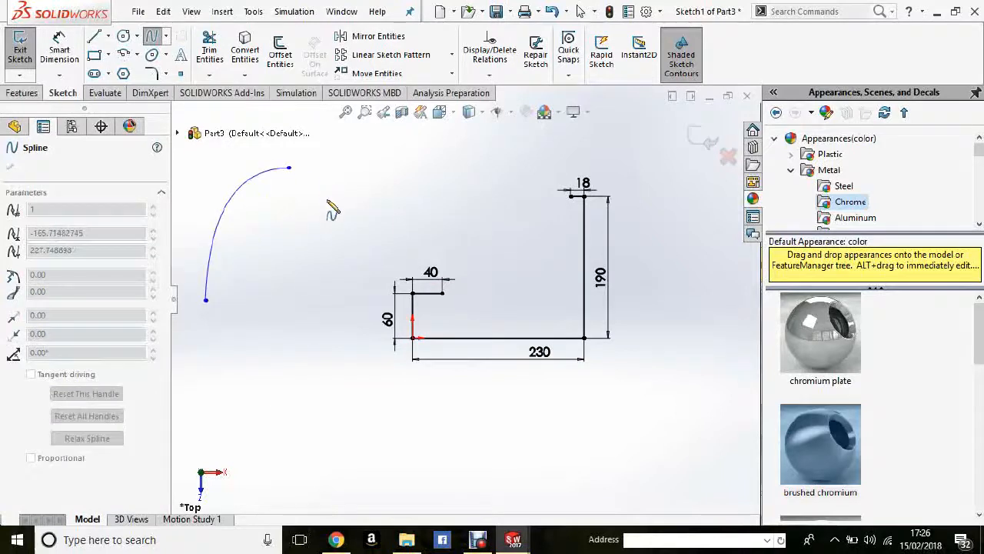
pyautogui.click(347, 303)
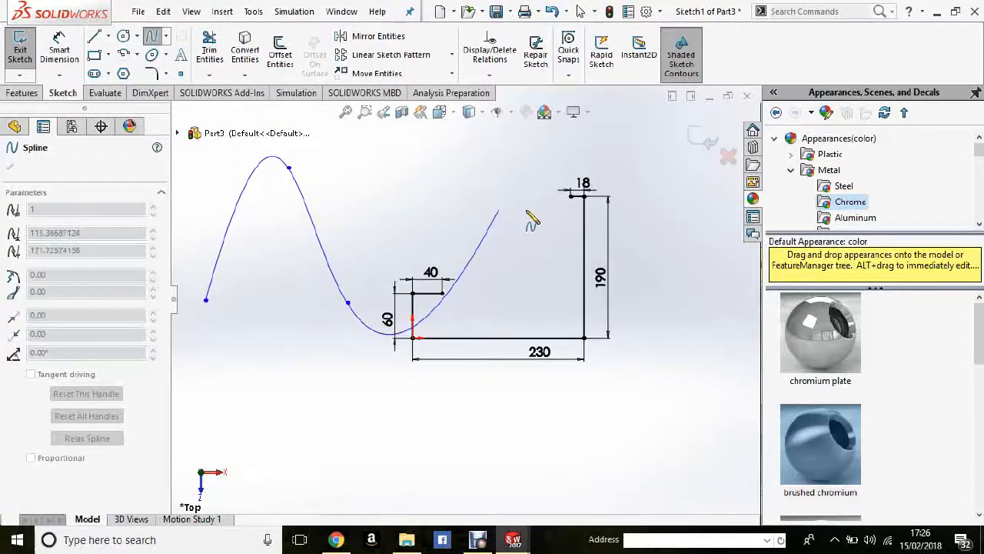
pyautogui.rightClick(529, 219)
pyautogui.click(530, 222)
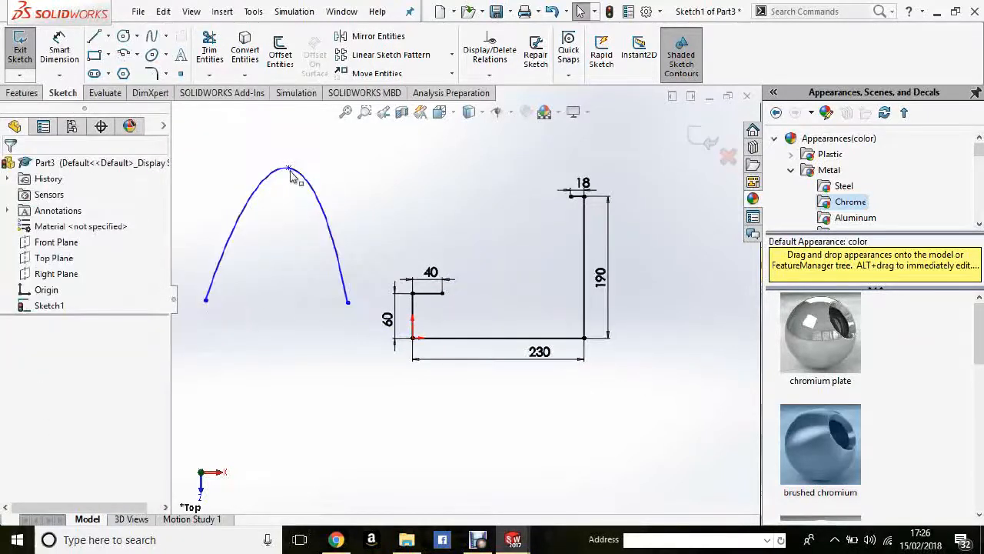
pyautogui.click(330, 231)
pyautogui.press('Delete')
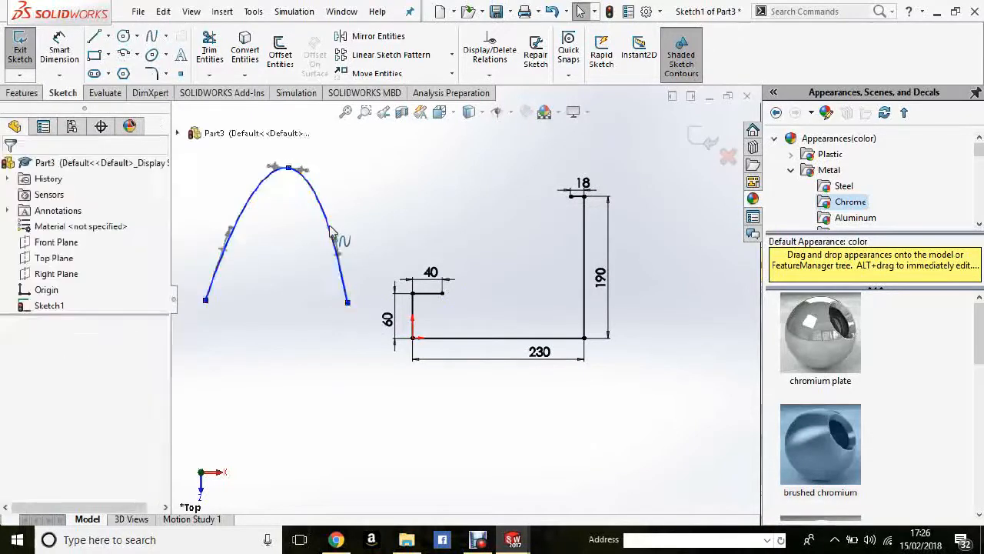
# Sketch a three-point spline from the free end of the 40 mm line to the free end of the 18 mm line, closing the profile
pyautogui.click(442, 292)
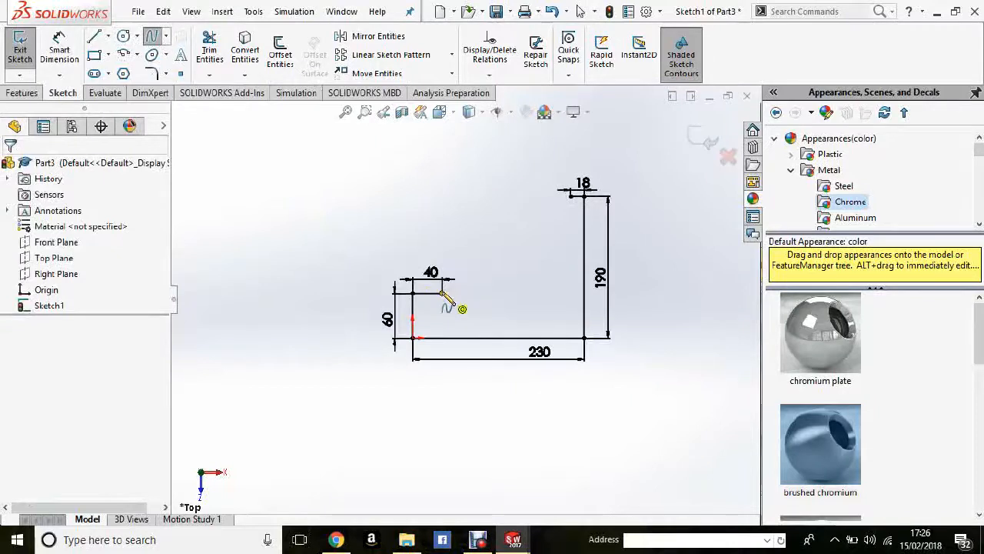
pyautogui.click(444, 294)
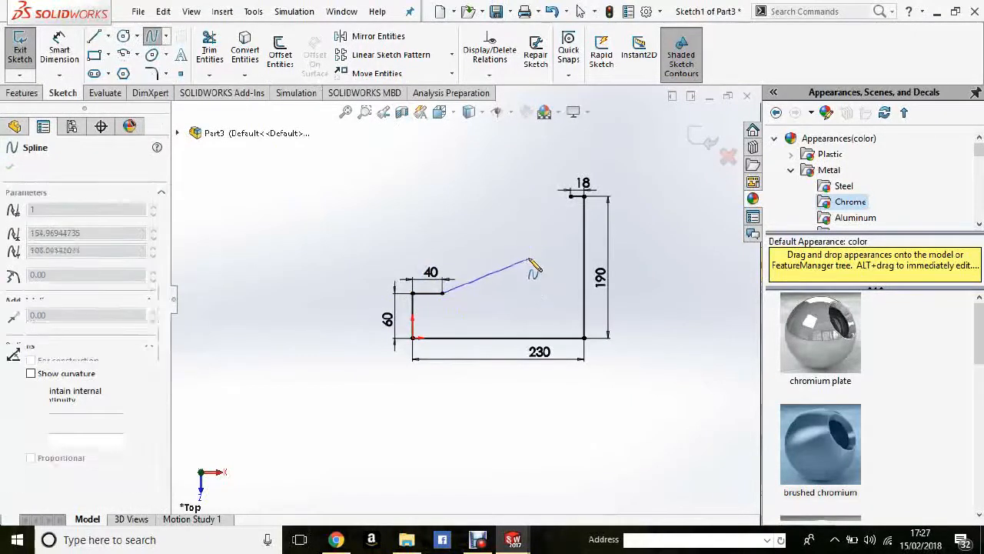
pyautogui.click(529, 253)
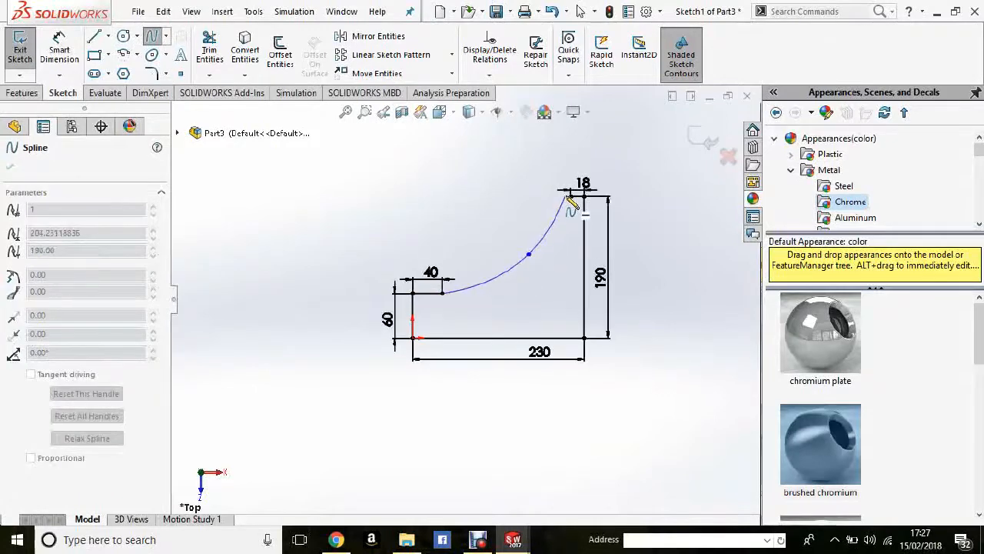
pyautogui.click(570, 197)
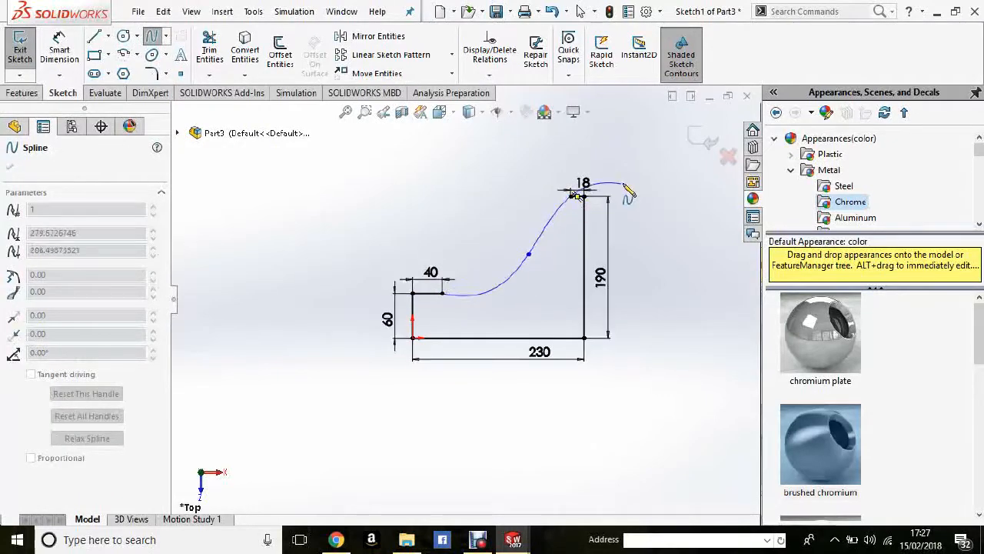
pyautogui.rightClick(635, 202)
pyautogui.click(655, 193)
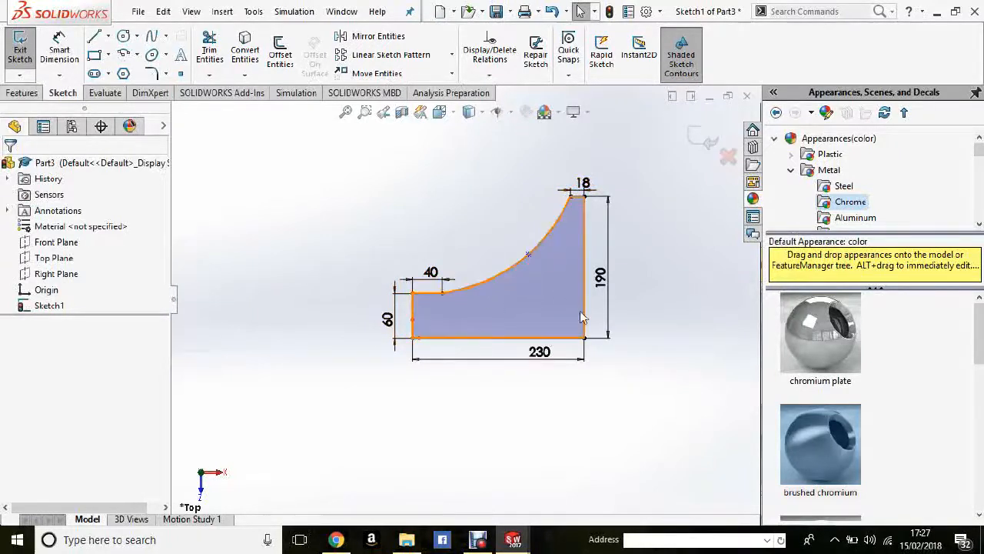
# Add a tangent relation between the spline and the 40 mm horizontal line
pyautogui.click(489, 75)
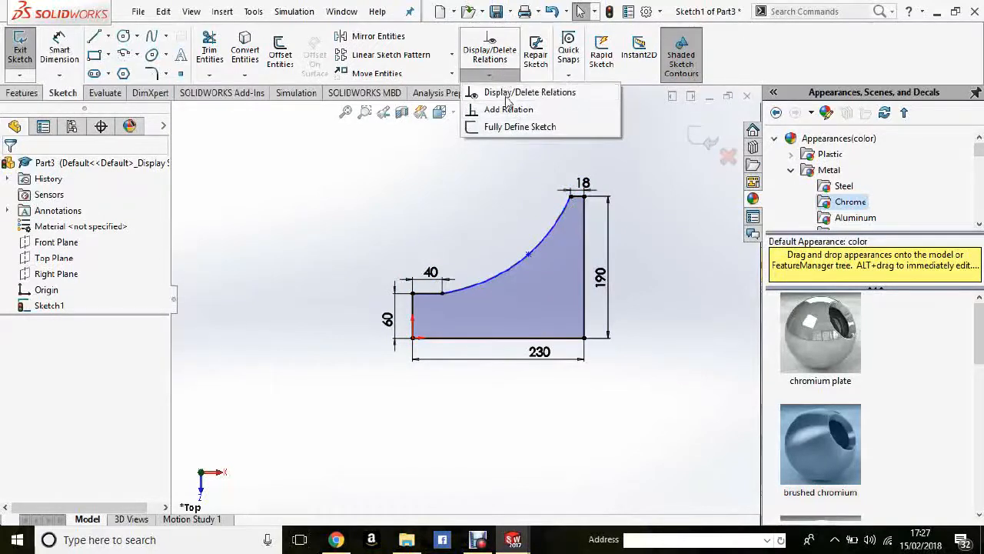
pyautogui.click(506, 109)
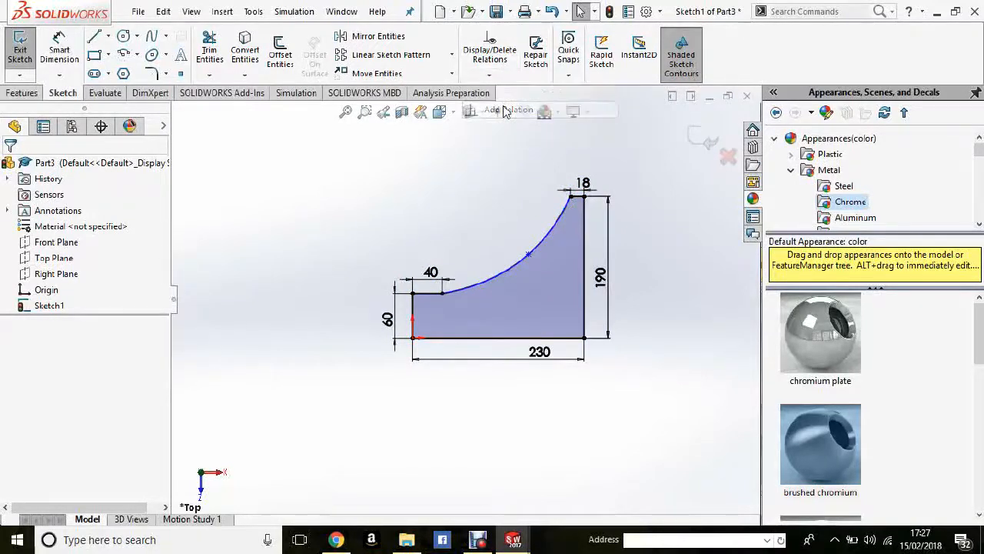
pyautogui.click(466, 291)
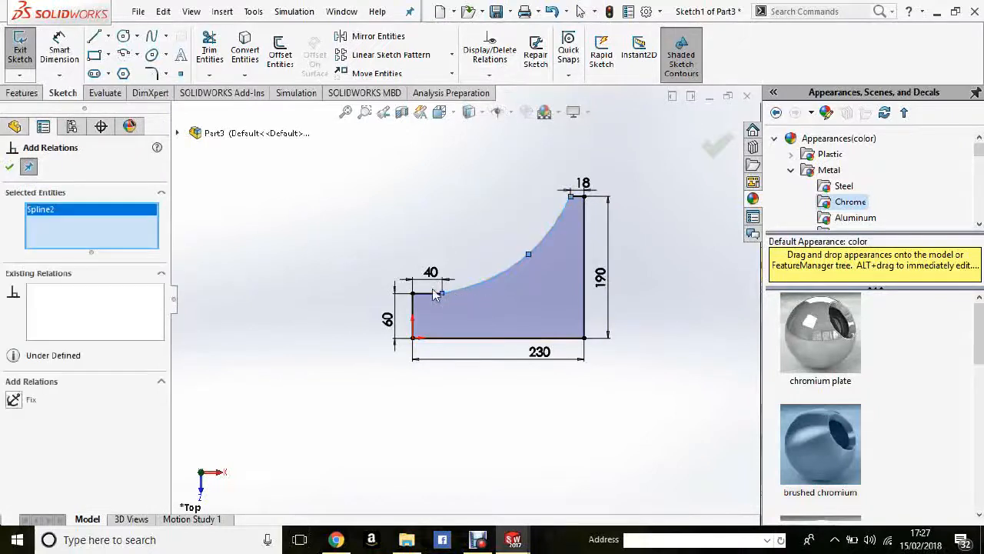
pyautogui.click(429, 296)
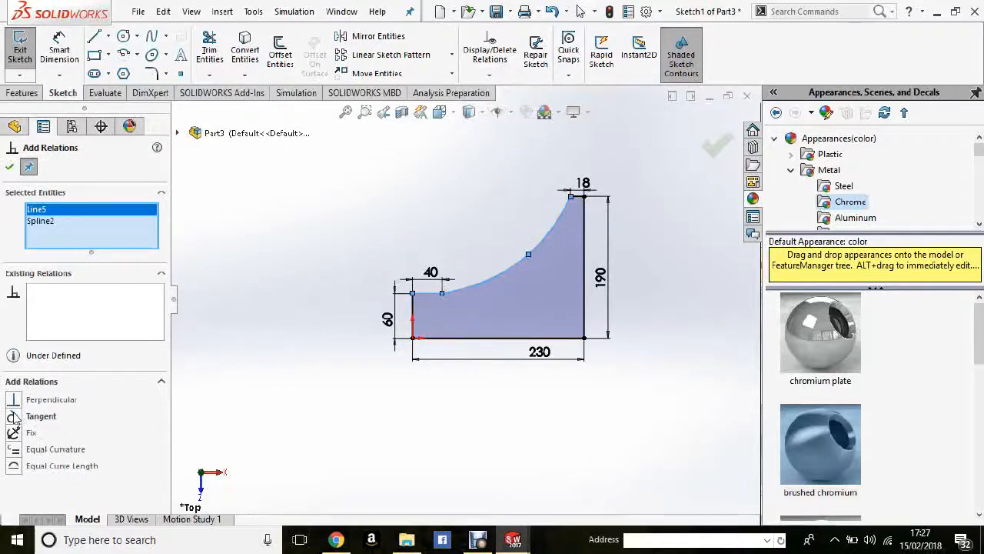
pyautogui.click(39, 416)
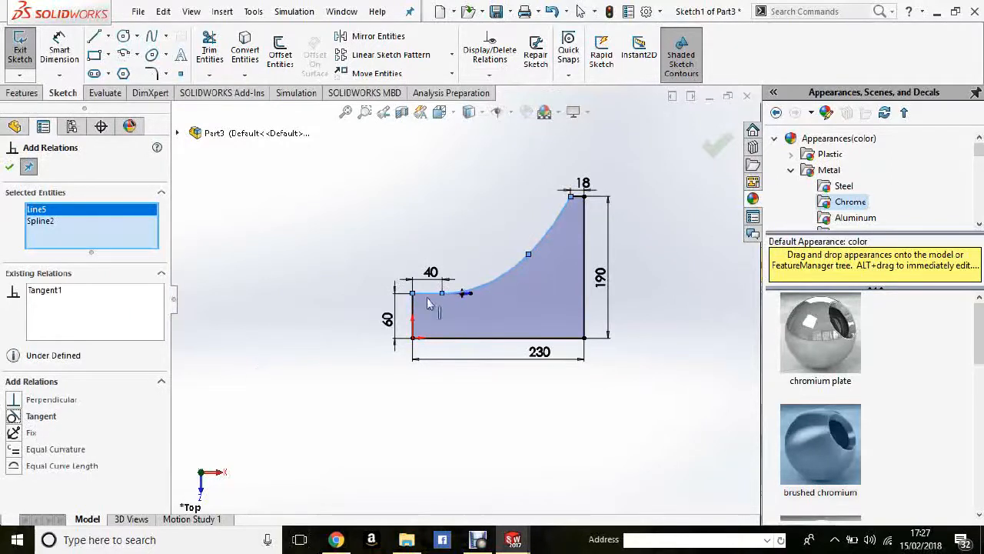
pyautogui.click(9, 168)
pyautogui.click(686, 244)
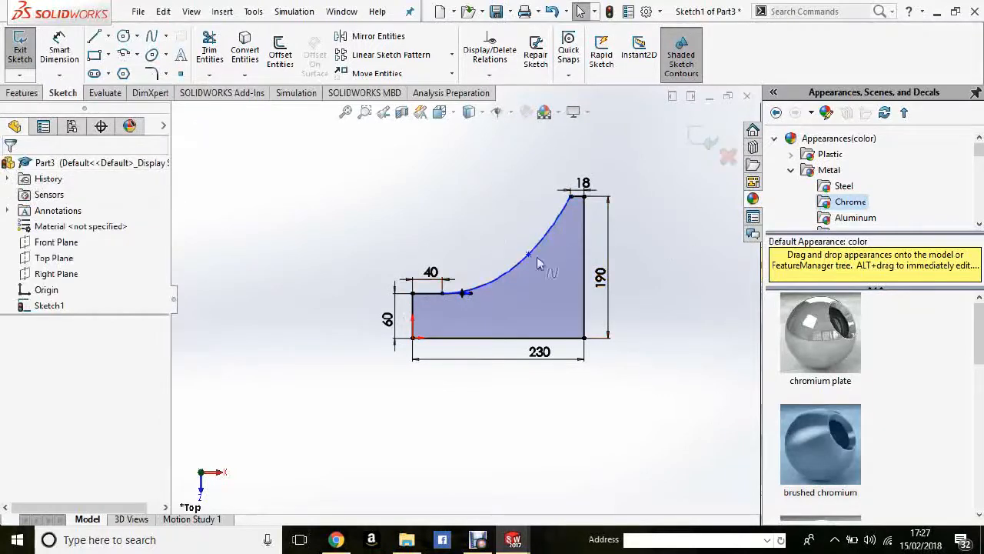
# Dimension the height of the spline's middle point above the bottom line to 75 mm
pyautogui.click(69, 51)
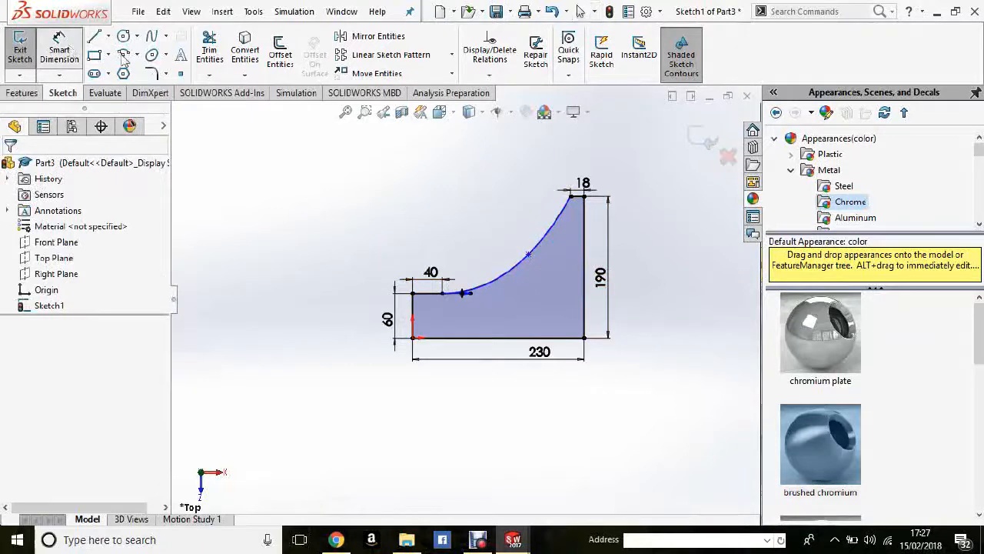
pyautogui.click(528, 256)
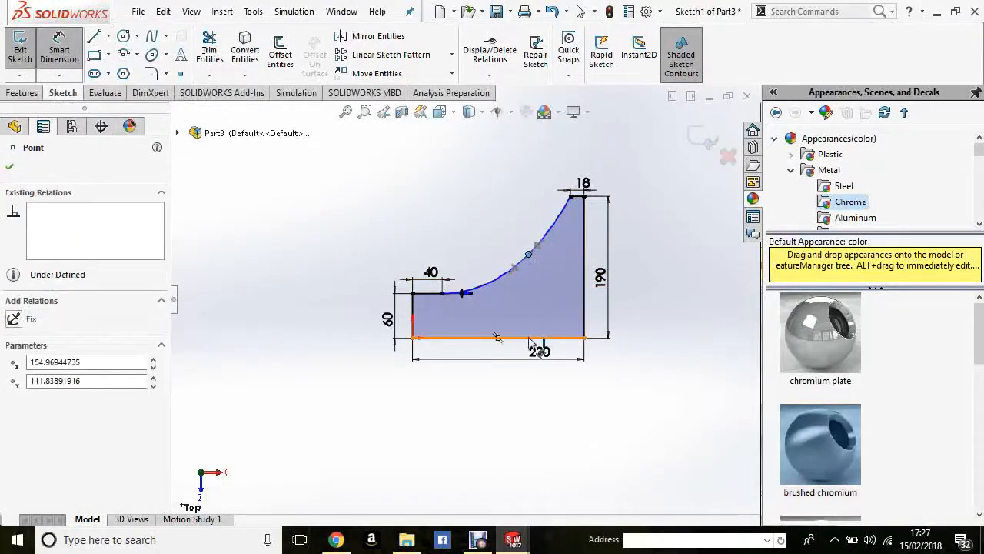
pyautogui.click(687, 297)
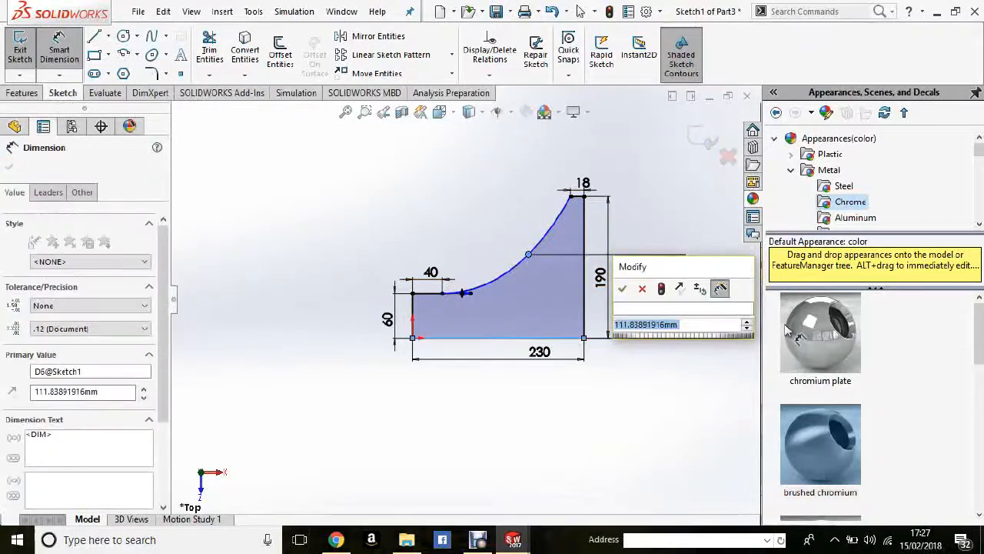
pyautogui.write('75')
pyautogui.press('Return')
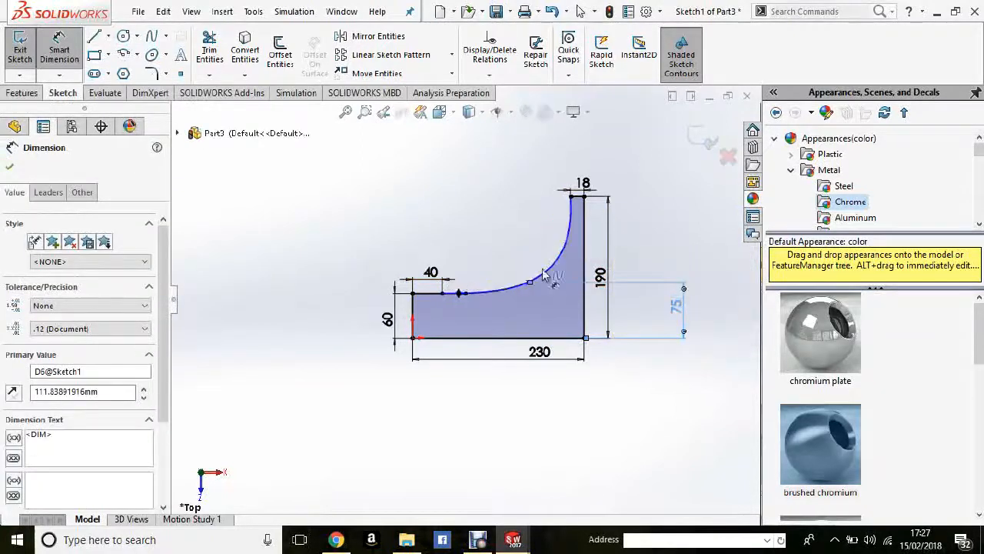
# Dimension the horizontal distance from the 60 mm vertical line to the spline's middle point to 140 mm
pyautogui.scroll(-3, 527, 288)
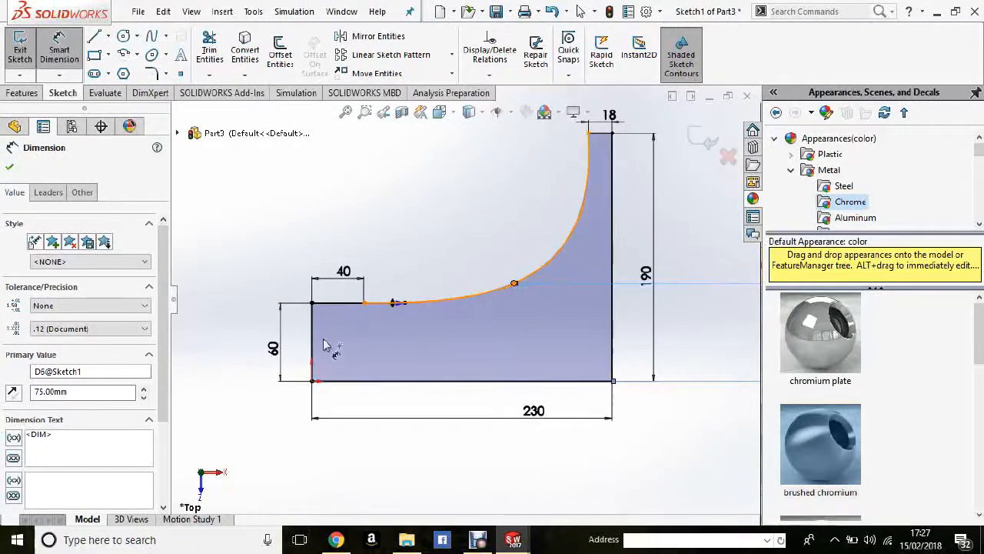
pyautogui.click(311, 338)
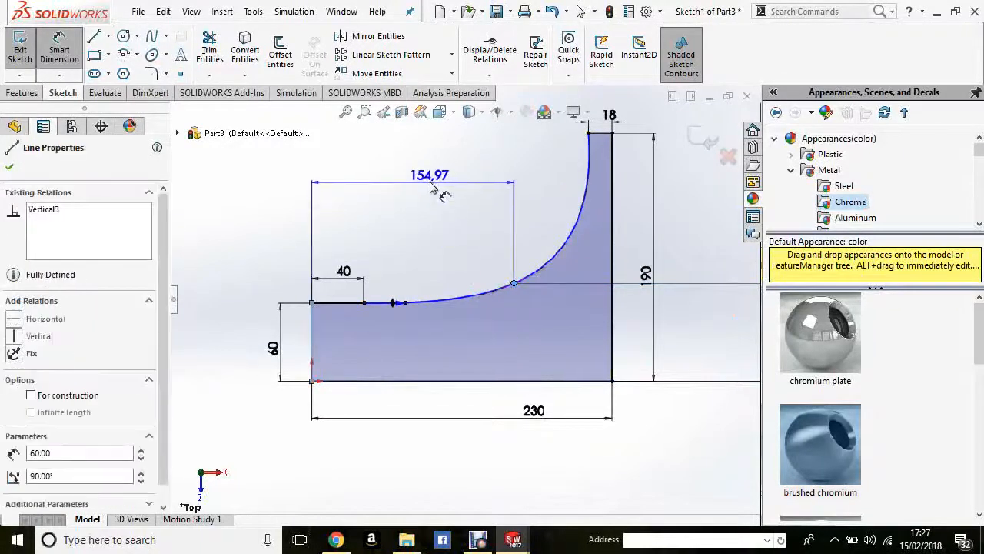
pyautogui.click(431, 184)
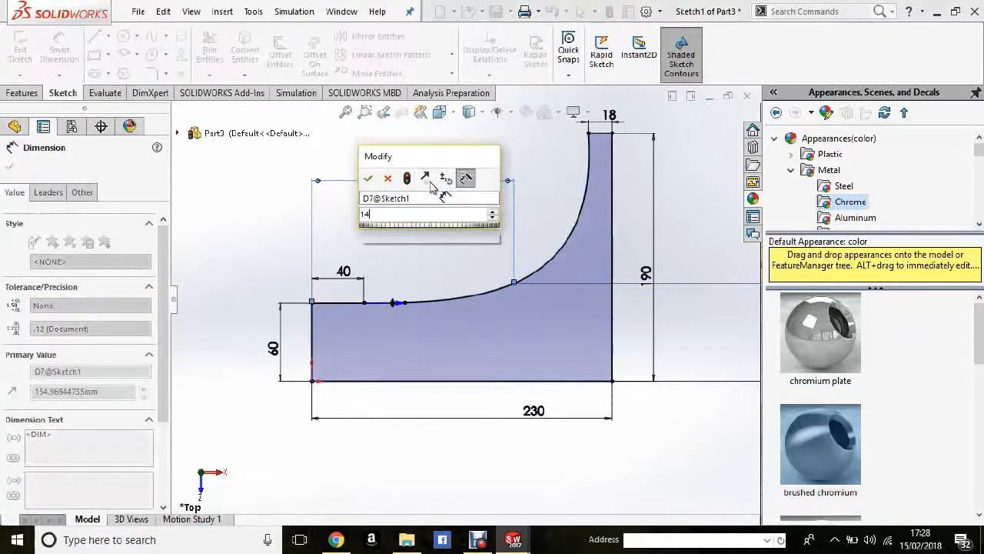
pyautogui.press('Return')
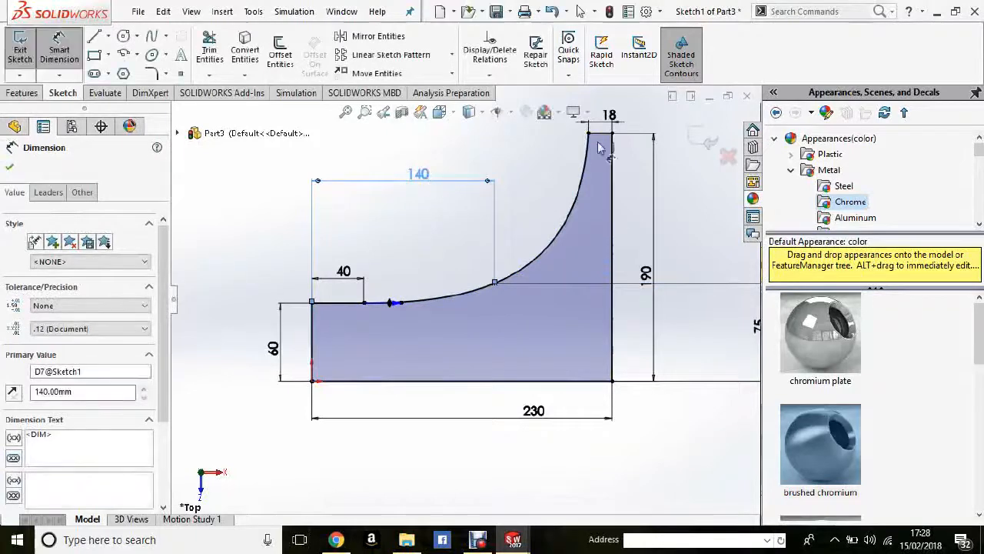
# Set the horizontal distance from the 60 mm vertical line to the spline's middle point to 130 mm
pyautogui.doubleClick(419, 175)
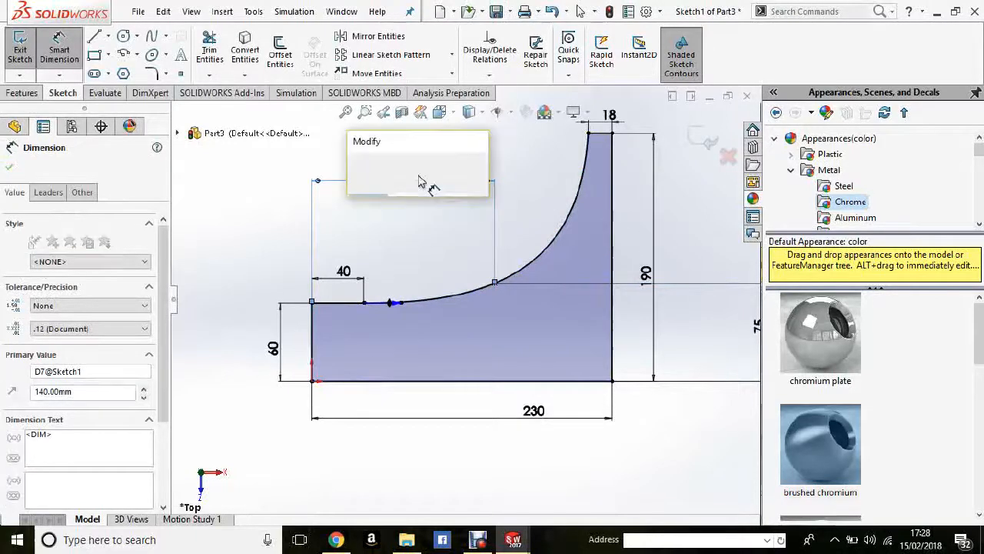
pyautogui.write('130')
pyautogui.press('Return')
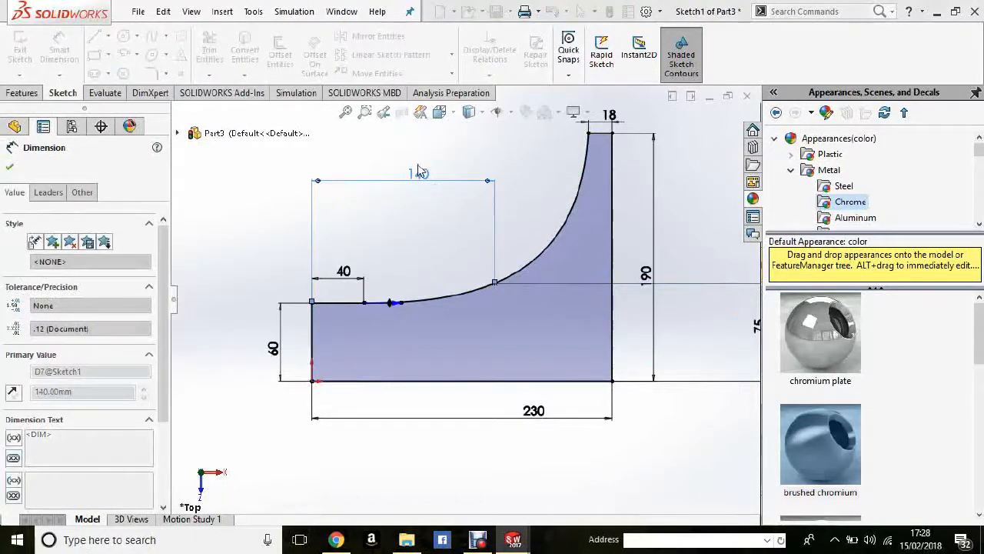
pyautogui.press('z')
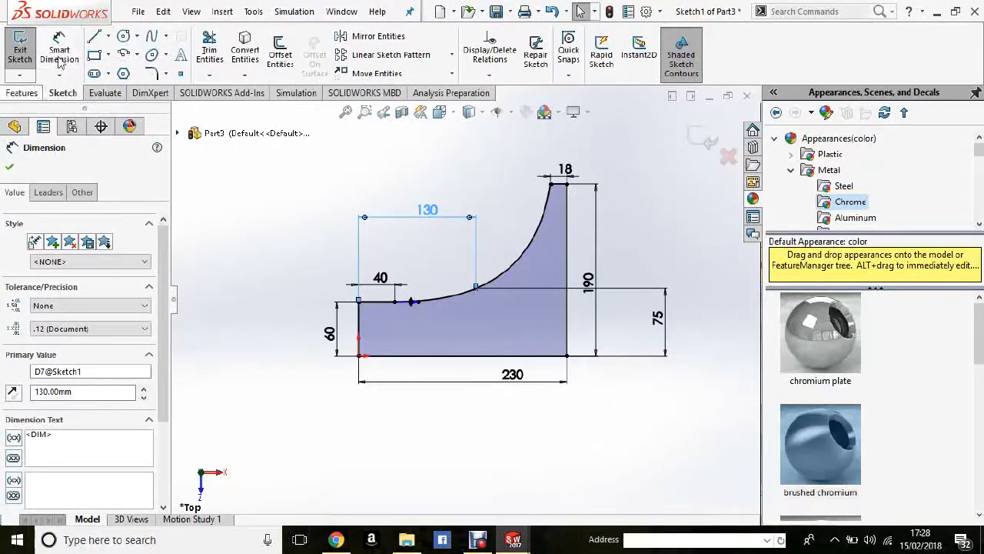
# Revolve the closed profile 360 degrees about its 60 mm vertical line to create a solid
pyautogui.click(22, 93)
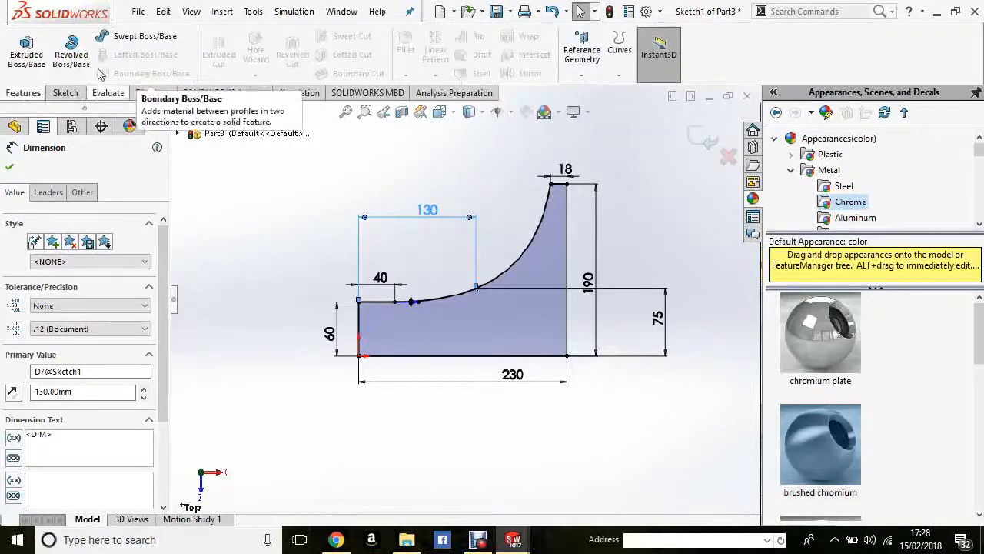
pyautogui.press('Escape')
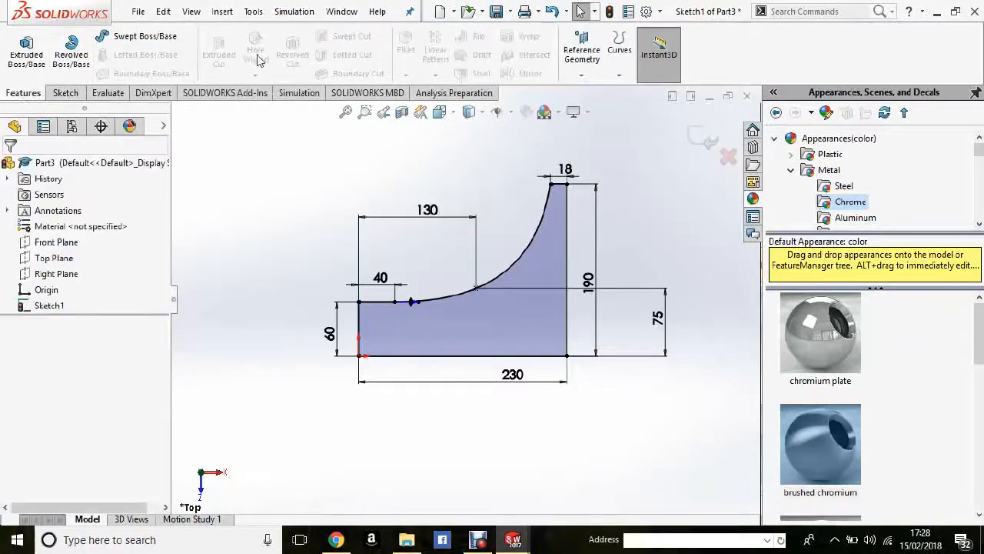
pyautogui.click(70, 60)
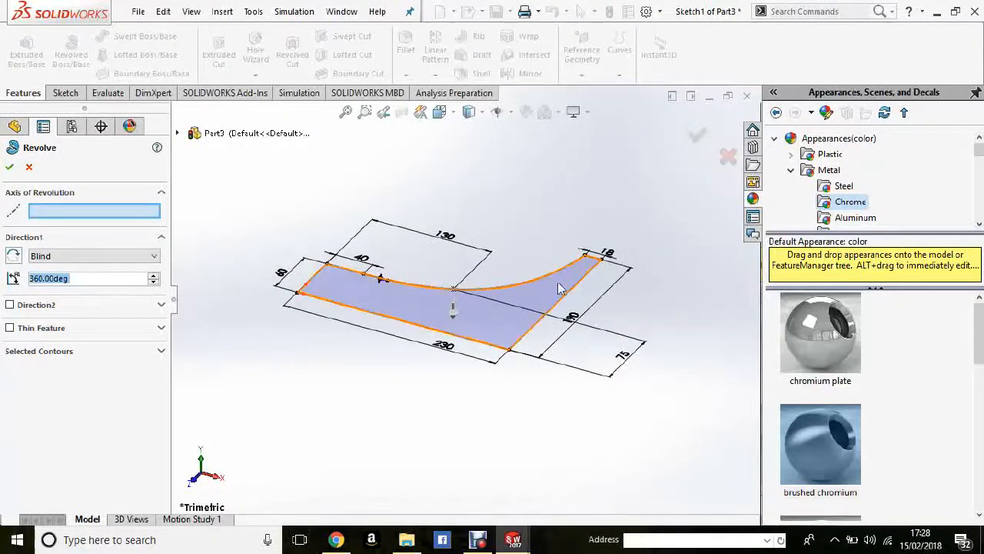
pyautogui.click(319, 282)
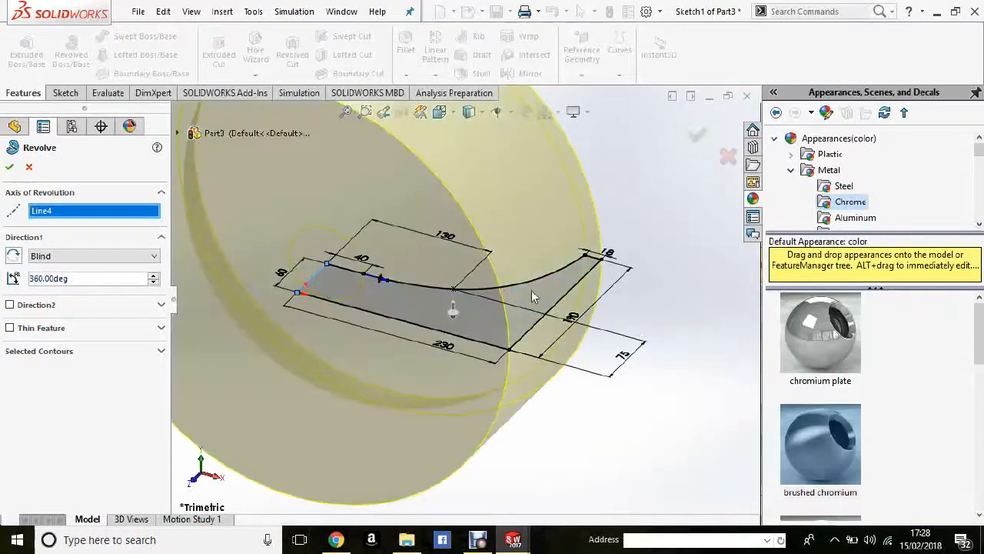
pyautogui.moveTo(532, 290)
pyautogui.mouseDown(button='middle')
pyautogui.moveTo(569, 293)
pyautogui.moveTo(539, 275)
pyautogui.moveTo(620, 289)
pyautogui.moveTo(566, 211)
pyautogui.moveTo(579, 263)
pyautogui.moveTo(562, 354)
pyautogui.moveTo(556, 274)
pyautogui.moveTo(531, 338)
pyautogui.moveTo(477, 287)
pyautogui.moveTo(500, 279)
pyautogui.moveTo(512, 207)
pyautogui.moveTo(510, 340)
pyautogui.moveTo(439, 399)
pyautogui.moveTo(501, 220)
pyautogui.moveTo(593, 326)
pyautogui.moveTo(606, 301)
pyautogui.mouseUp(button='middle')
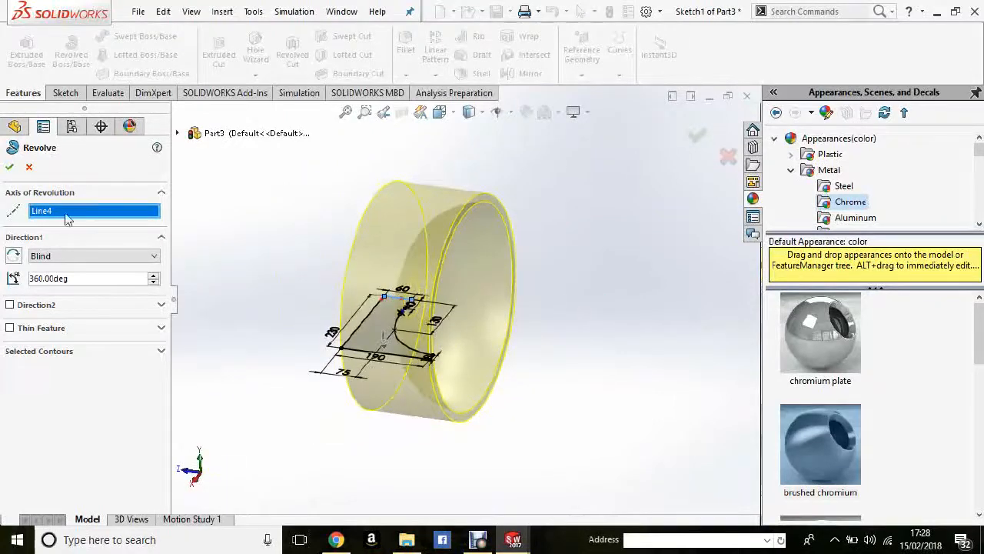
pyautogui.click(11, 169)
pyautogui.moveTo(582, 282)
pyautogui.mouseDown(button='middle')
pyautogui.moveTo(484, 226)
pyautogui.moveTo(481, 282)
pyautogui.moveTo(549, 330)
pyautogui.moveTo(633, 269)
pyautogui.moveTo(599, 280)
pyautogui.moveTo(527, 391)
pyautogui.moveTo(672, 312)
pyautogui.moveTo(529, 390)
pyautogui.moveTo(492, 354)
pyautogui.moveTo(469, 300)
pyautogui.moveTo(476, 275)
pyautogui.moveTo(541, 295)
pyautogui.moveTo(499, 331)
pyautogui.mouseUp(button='middle')
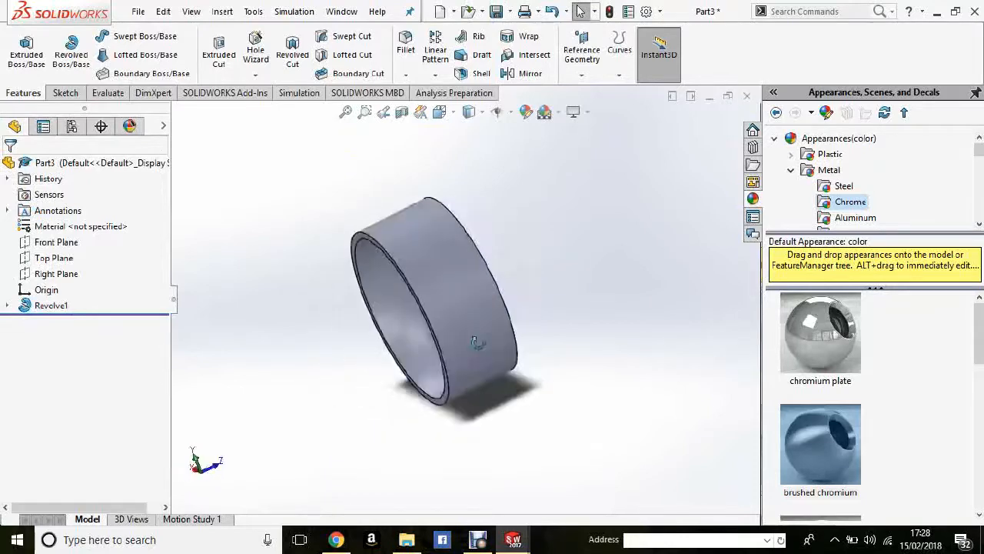
# Rename the revolve feature to "Wheel revolve"
pyautogui.click(61, 305)
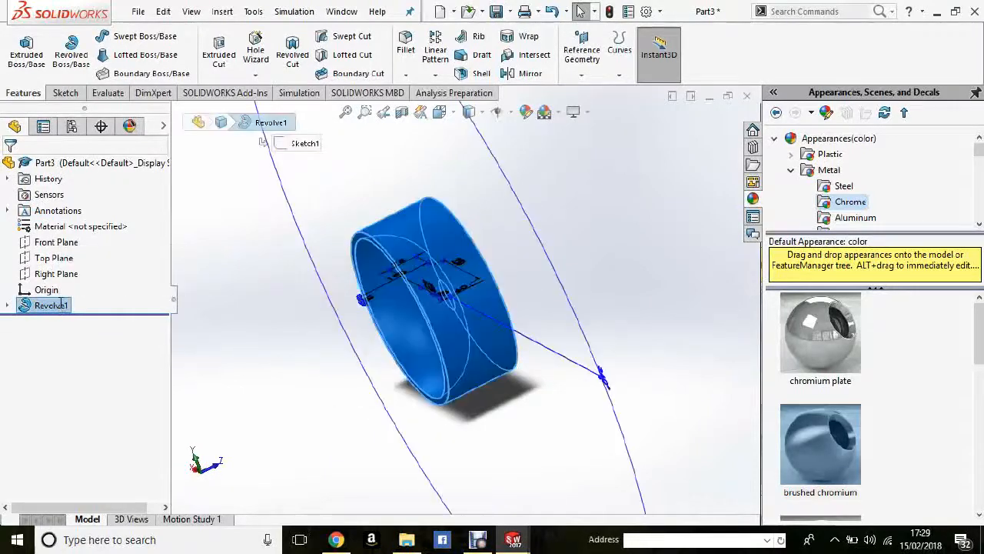
pyautogui.click(61, 305)
pyautogui.write('Wh')
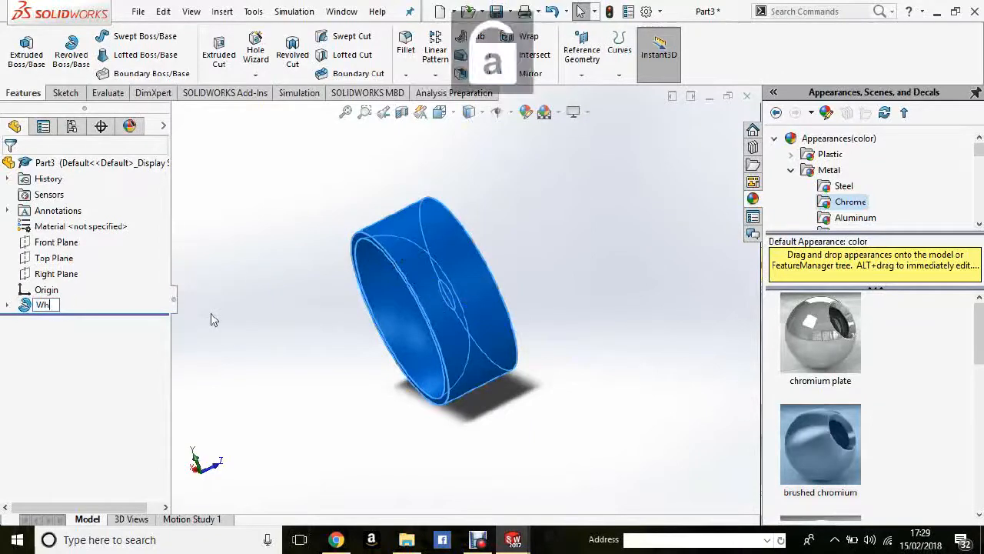
pyautogui.write('eel revolve')
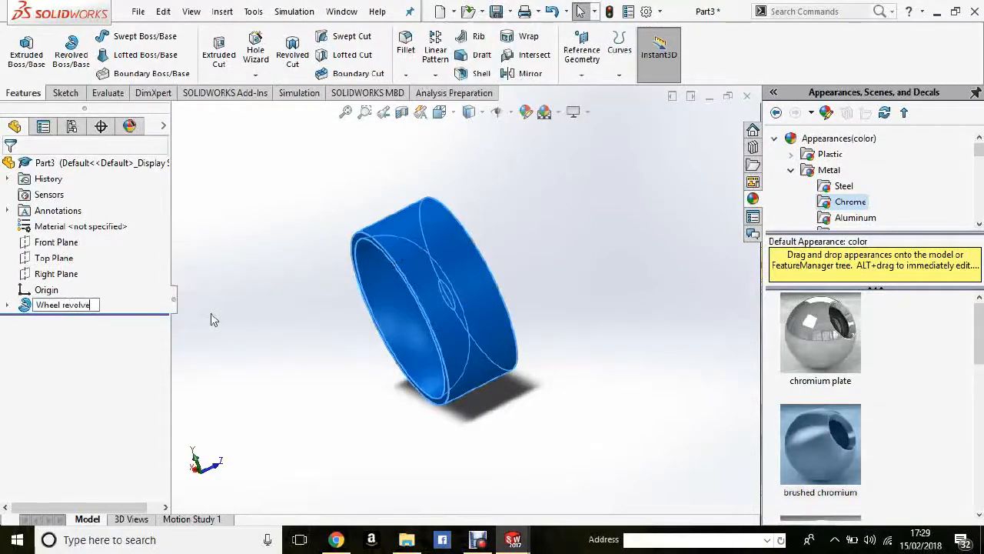
pyautogui.press('Return')
pyautogui.click(238, 297)
# Start a new sketch on the Front Plane, viewed from the front
pyautogui.moveTo(365, 308); pyautogui.dragTo(442, 250, button='middle')
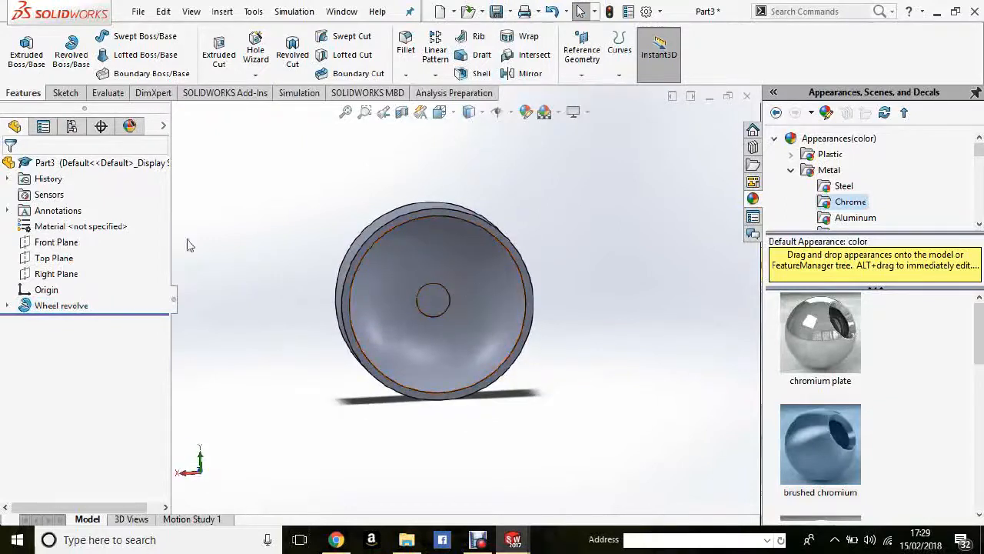
pyautogui.click(63, 244)
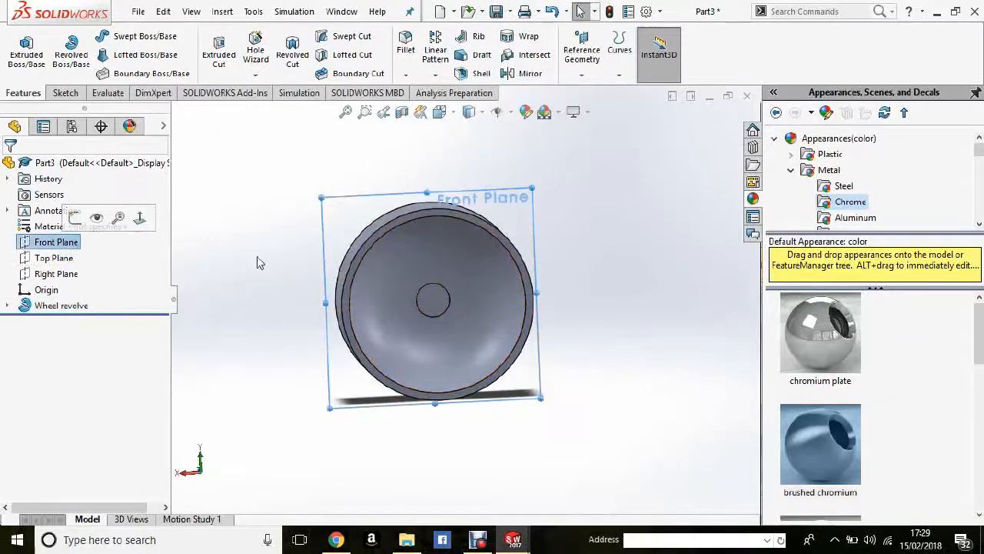
pyautogui.moveTo(259, 263); pyautogui.dragTo(246, 319, button='middle')
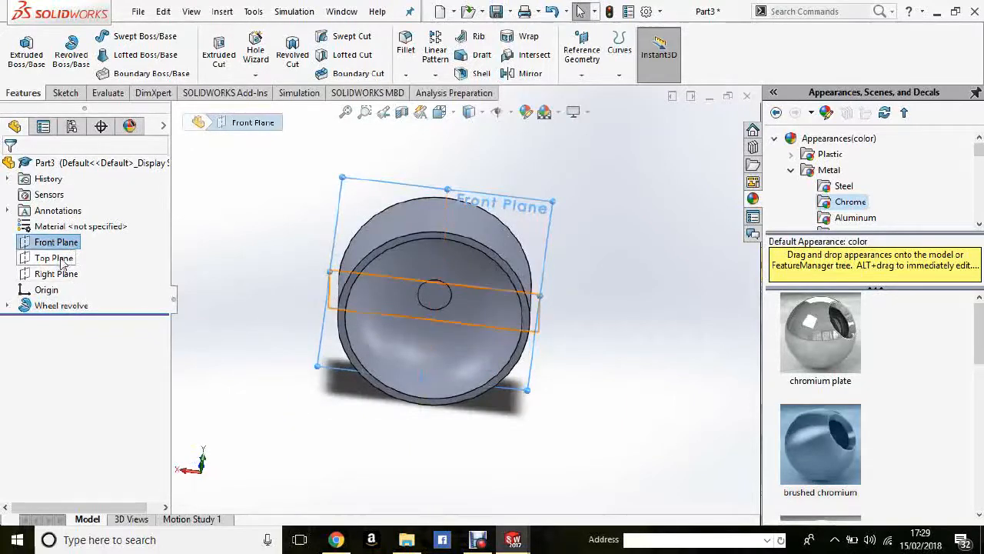
pyautogui.moveTo(466, 293); pyautogui.dragTo(260, 286, button='middle')
pyautogui.moveTo(511, 316); pyautogui.dragTo(465, 292, button='middle')
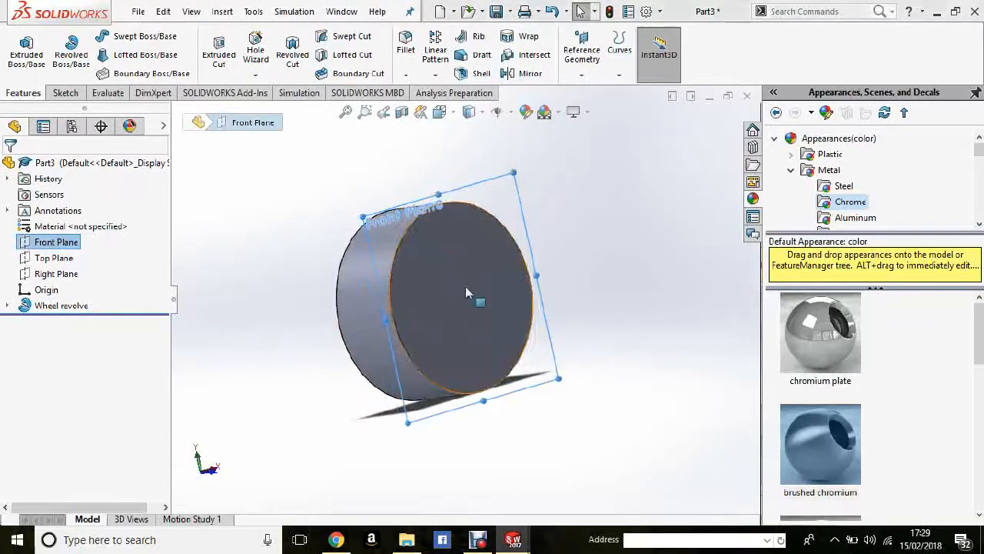
pyautogui.moveTo(523, 340); pyautogui.dragTo(191, 258, button='middle')
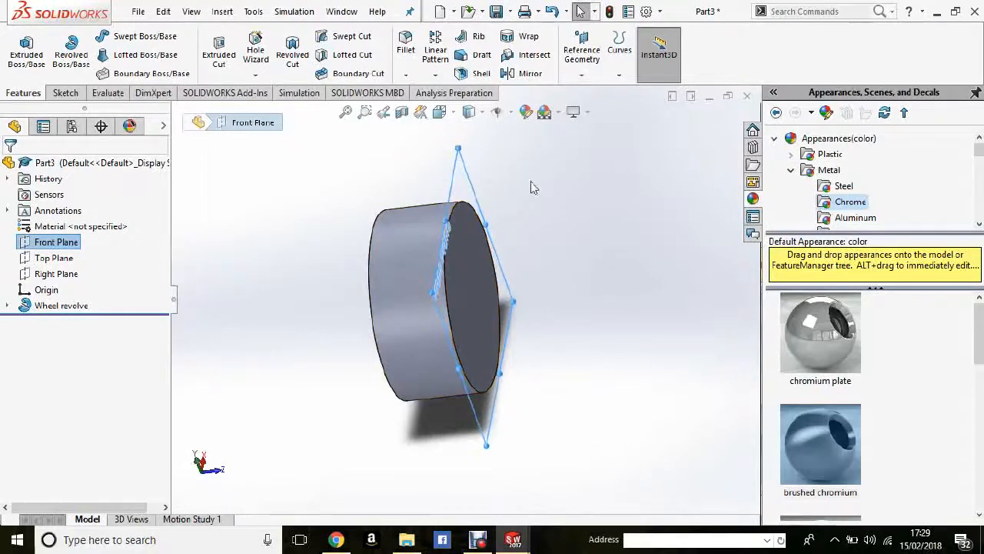
pyautogui.press('space')
pyautogui.click(350, 62)
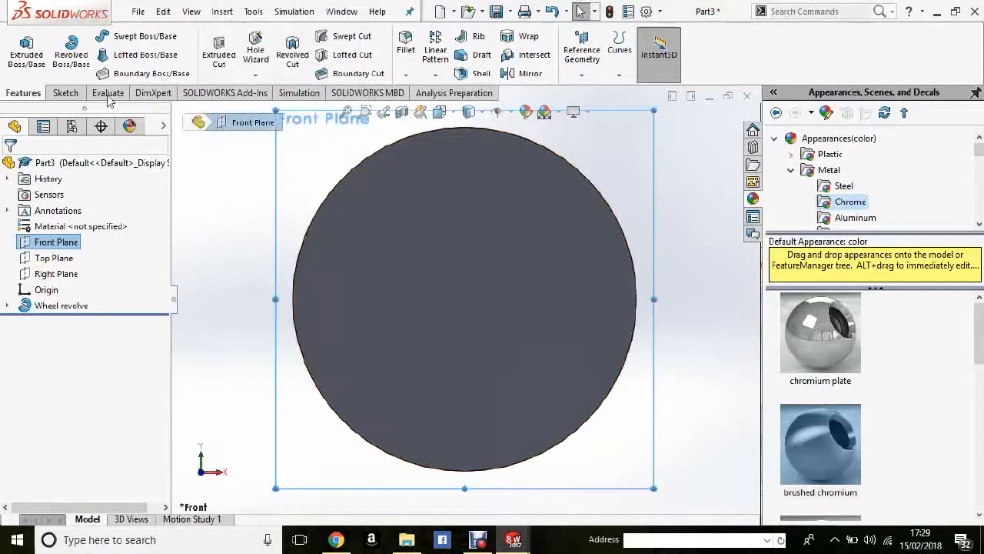
pyautogui.click(64, 93)
pyautogui.click(20, 47)
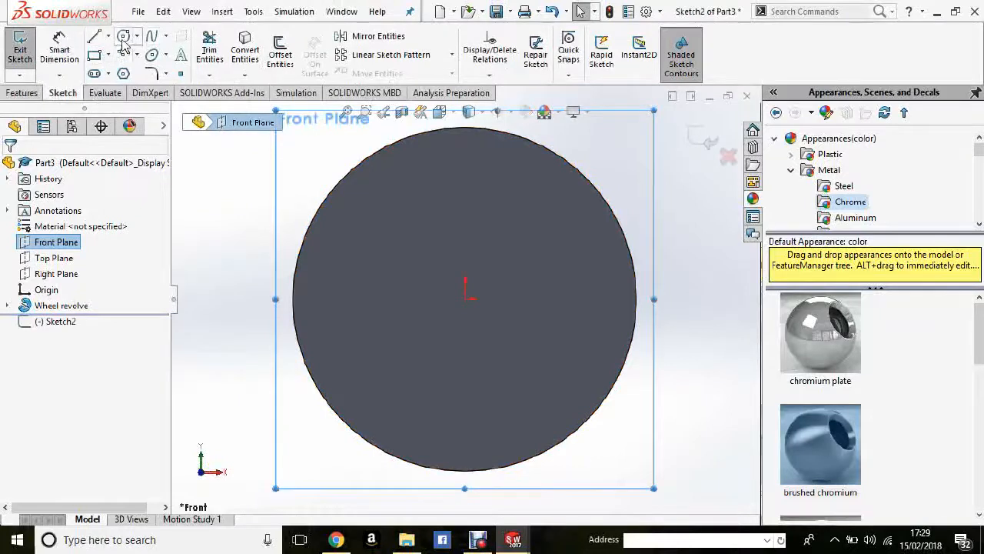
# Sketch two concentric circles centred on the origin, with radii of about 52 mm and about 212 mm
pyautogui.click(465, 299)
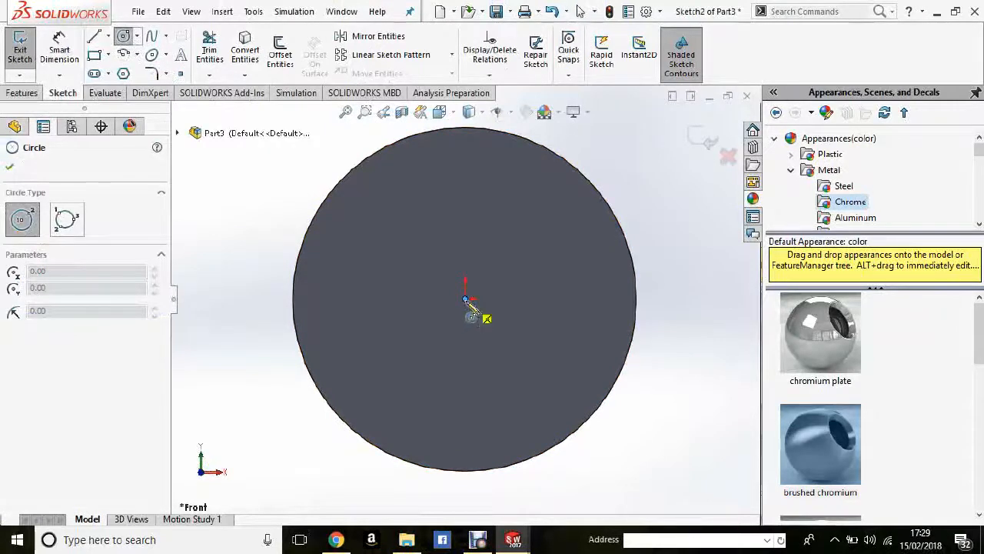
pyautogui.click(465, 300)
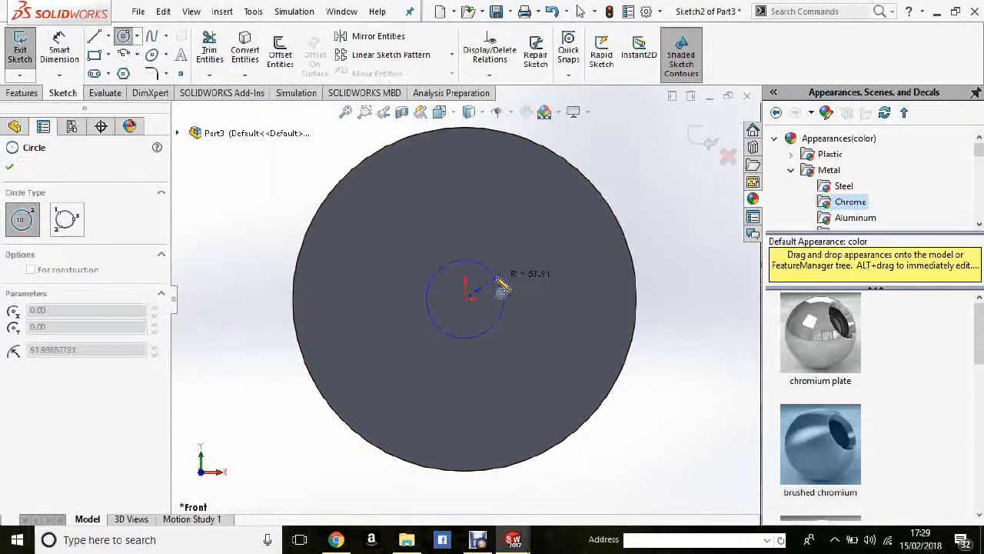
pyautogui.click(501, 286)
pyautogui.click(465, 299)
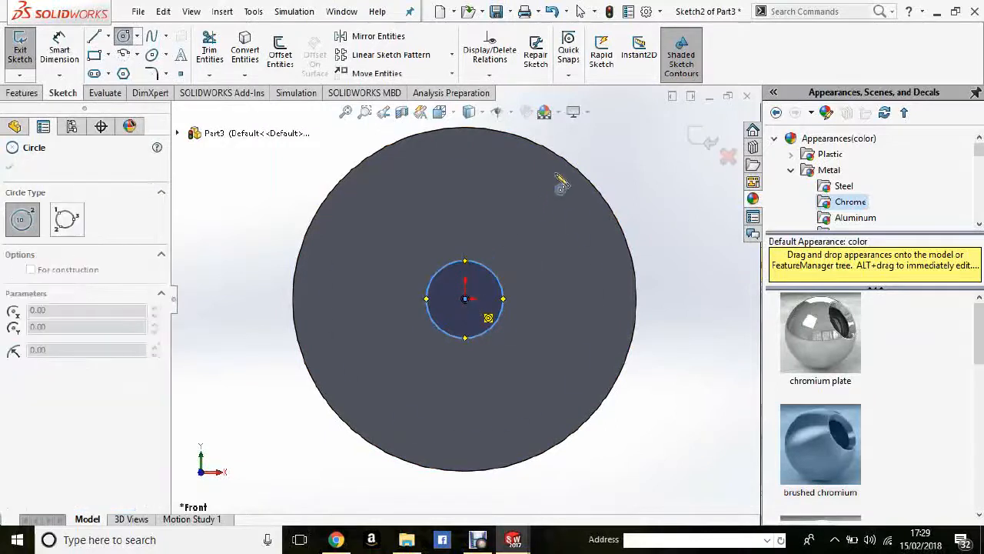
pyautogui.click(562, 178)
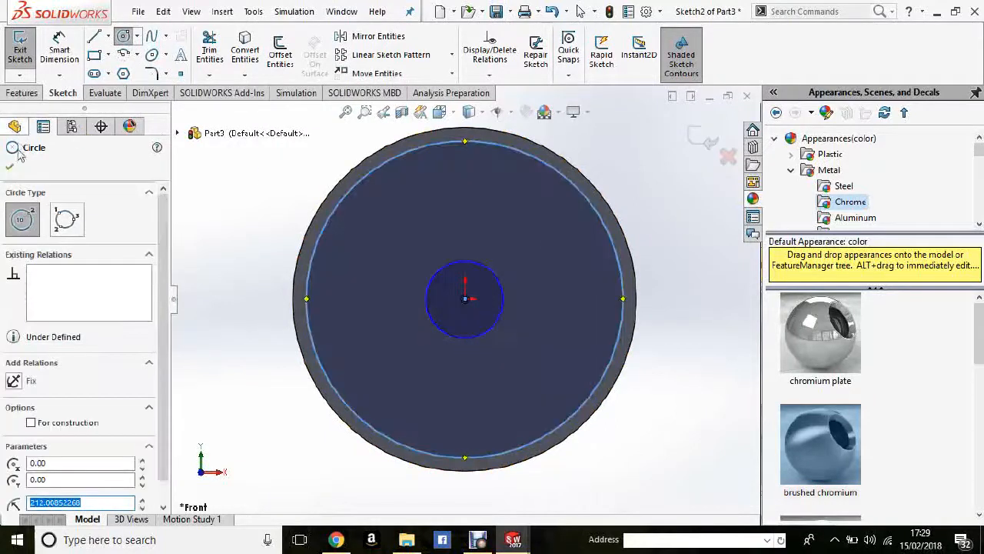
pyautogui.click(10, 167)
# Dimension the outer circle's diameter to 400 mm
pyautogui.click(62, 53)
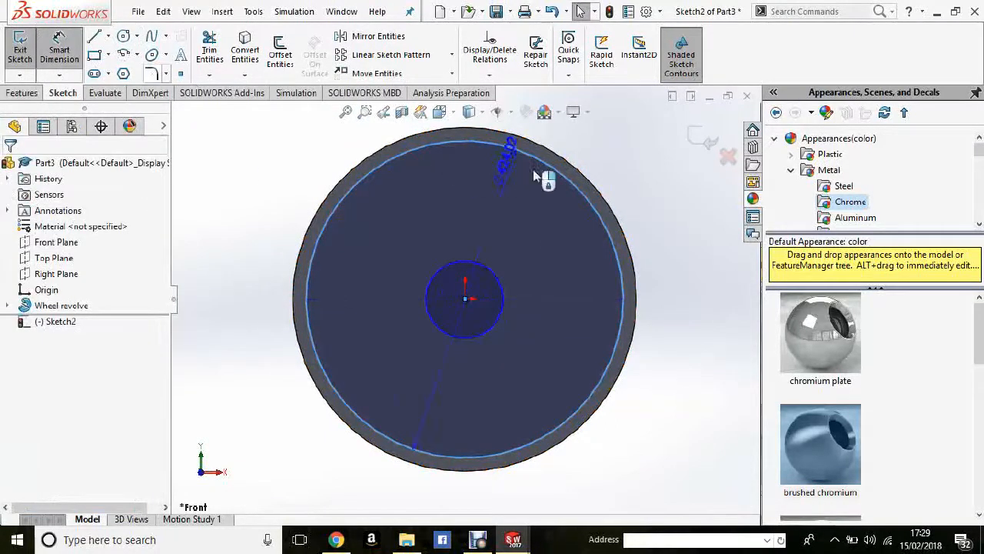
pyautogui.click(472, 505)
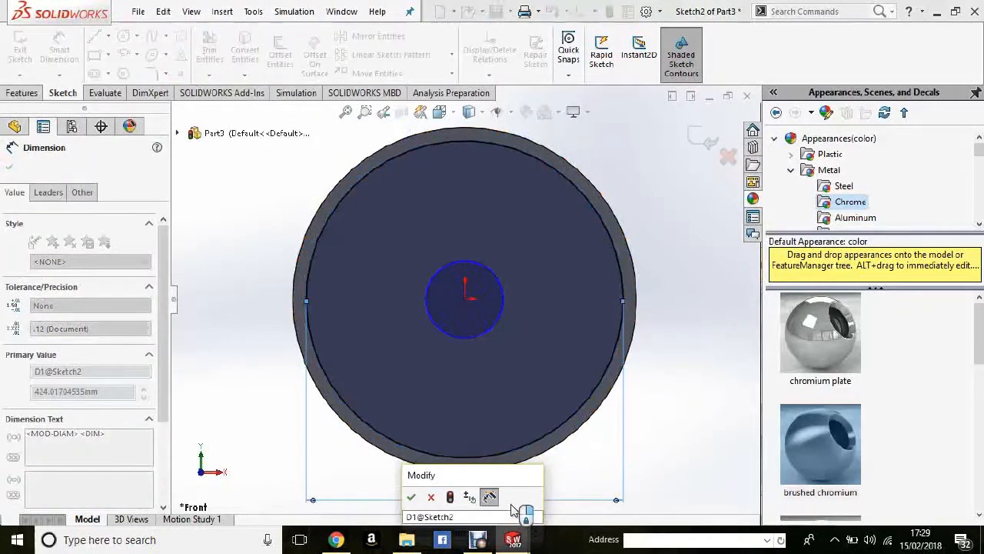
pyautogui.write('400')
pyautogui.press('Return')
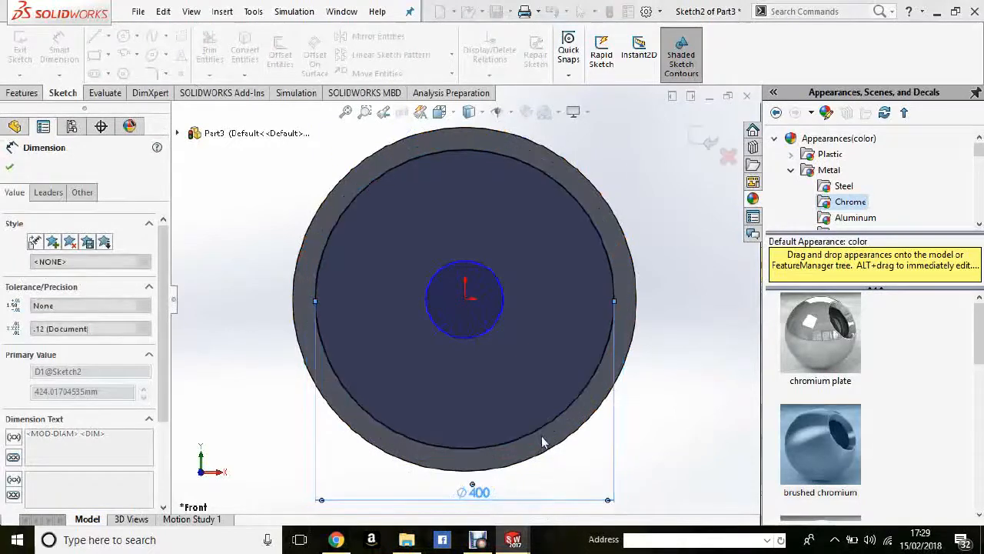
# Dimension the inner circle's diameter to 60 mm
pyautogui.click(503, 304)
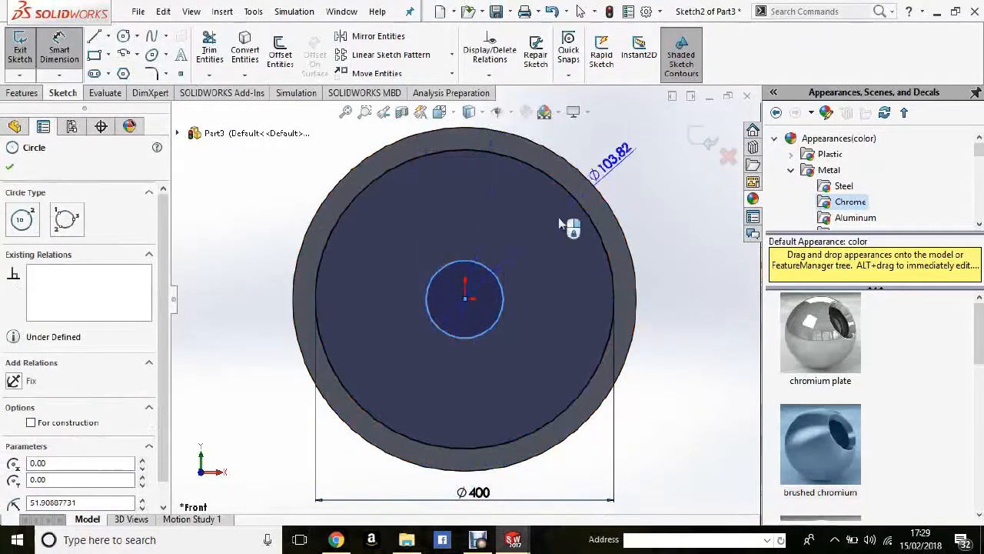
pyautogui.scroll(2, 553, 220)
pyautogui.click(476, 159)
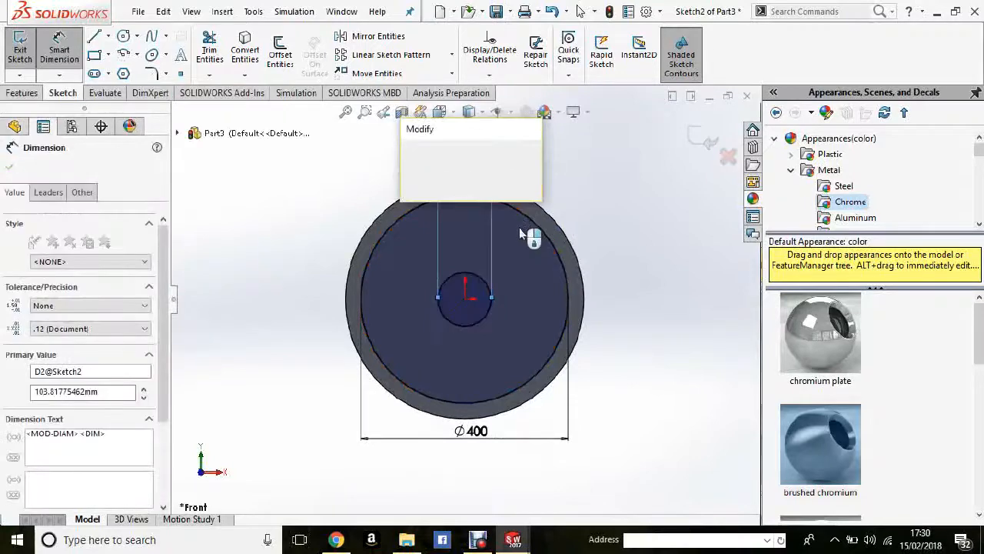
pyautogui.write('60')
pyautogui.press('Return')
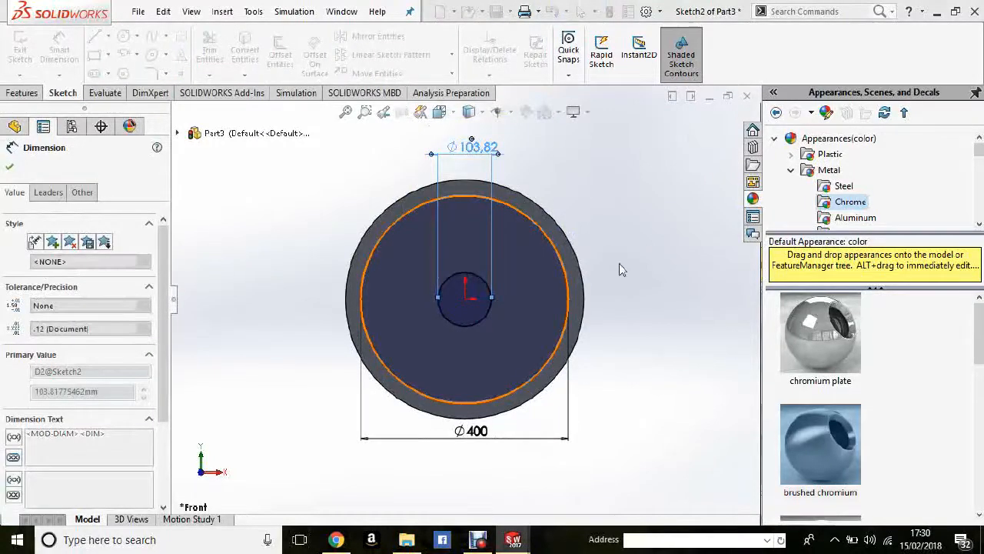
# Draw a vertical centerline from the origin up to the 400 mm circle
pyautogui.moveTo(637, 286); pyautogui.dragTo(415, 292, button='middle')
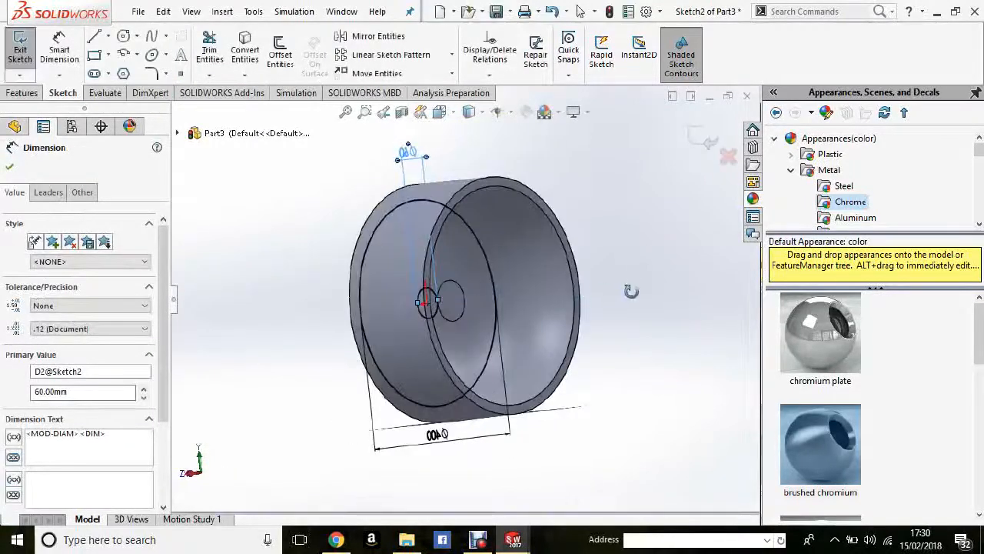
pyautogui.moveTo(631, 290); pyautogui.dragTo(377, 298, button='middle')
pyautogui.press('space')
pyautogui.click(545, 55)
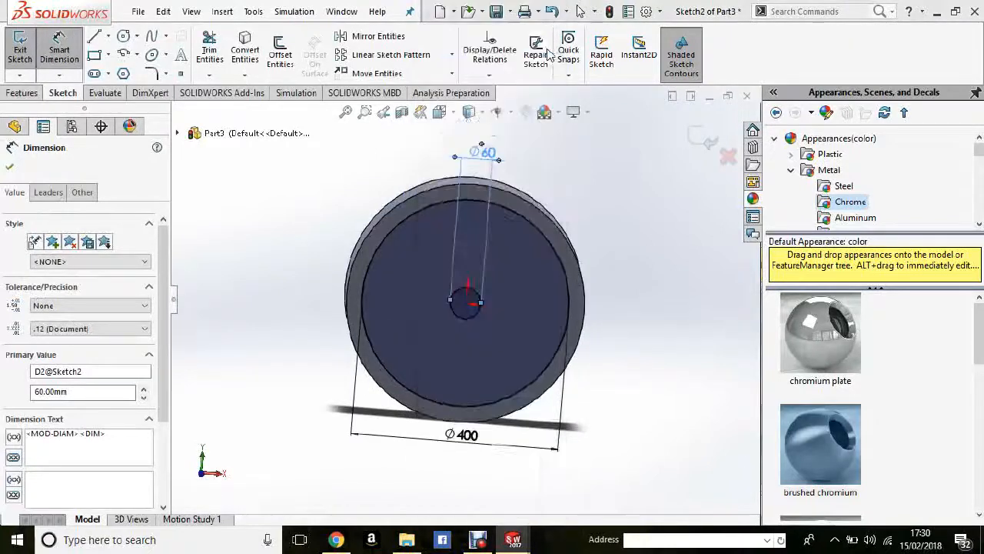
pyautogui.scroll(-2, 457, 317)
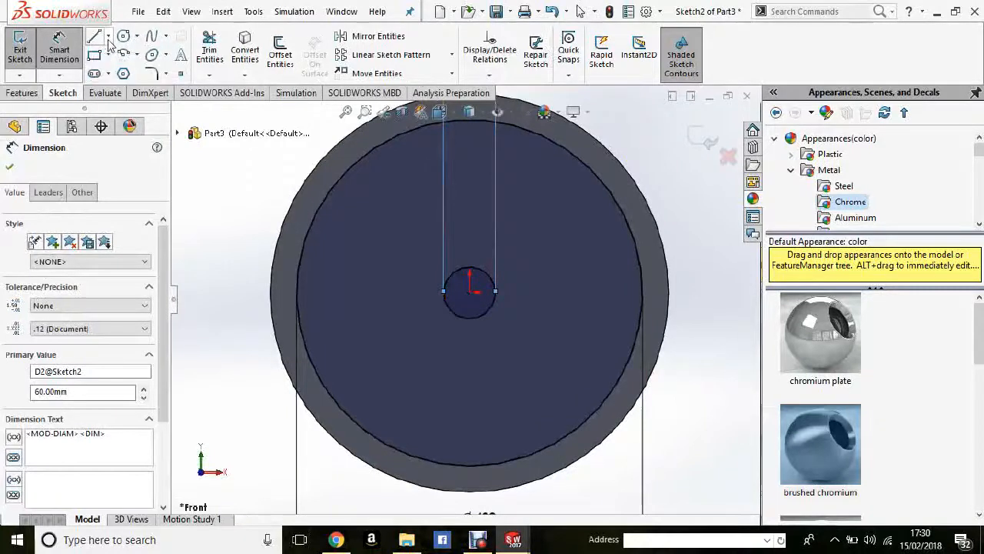
pyautogui.click(109, 39)
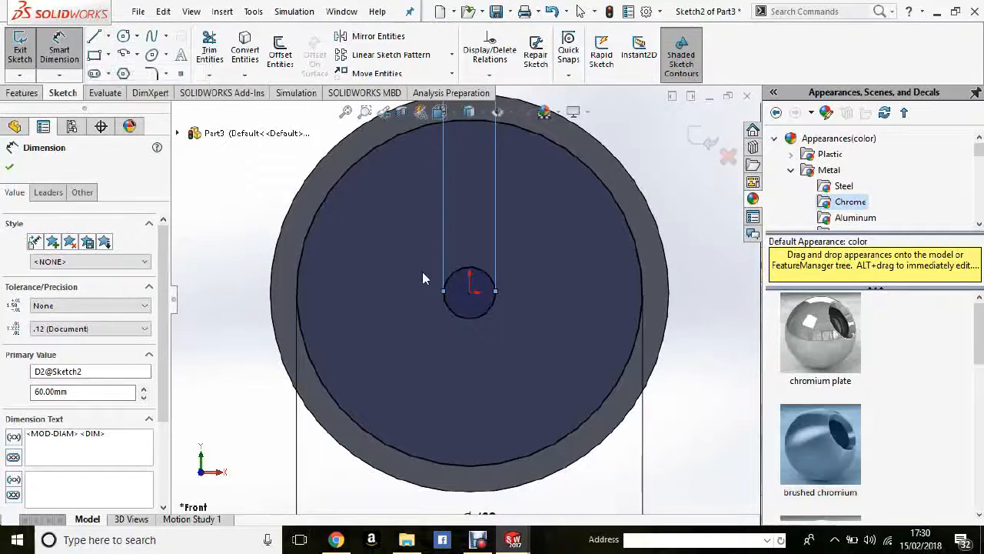
pyautogui.click(470, 292)
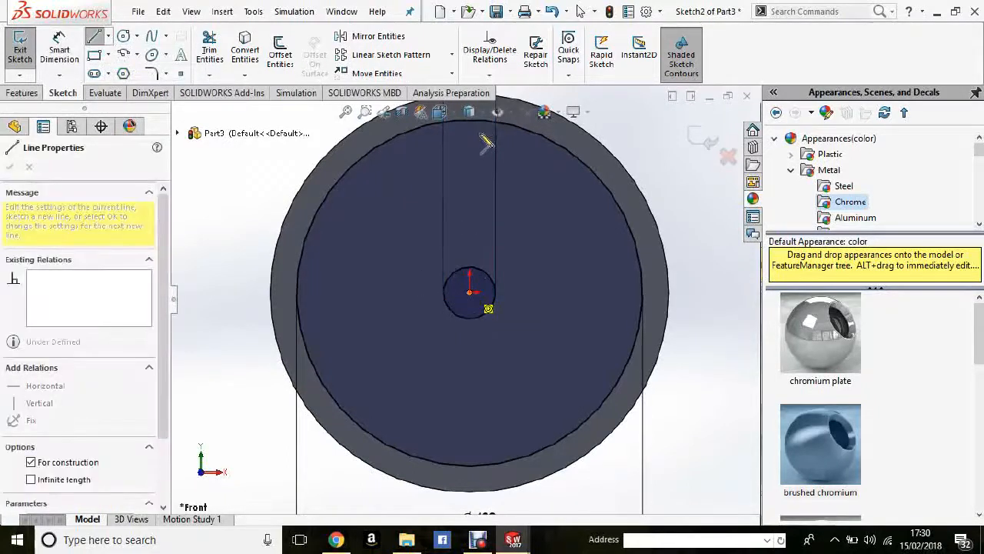
pyautogui.scroll(2, 486, 140)
pyautogui.click(471, 152)
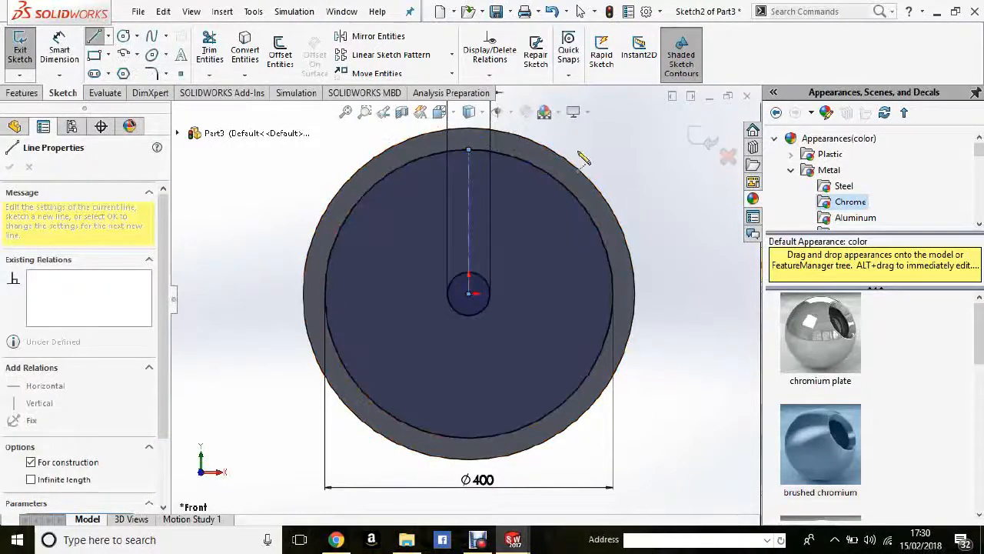
pyautogui.rightClick(597, 160)
pyautogui.click(637, 144)
pyautogui.press('Escape')
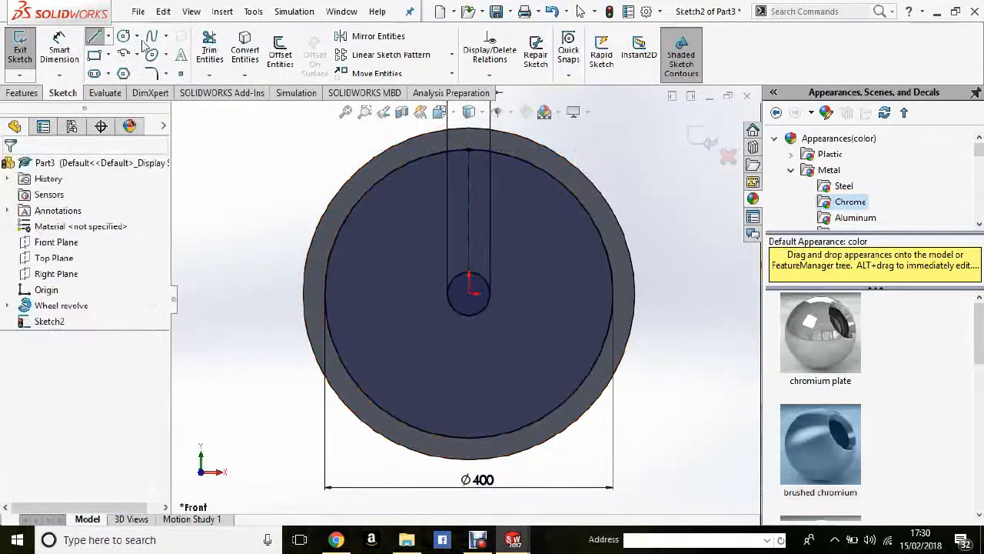
# Draw a line from the origin to the 400 mm circle, about 25° to the right of the vertical centerline
pyautogui.press('l')
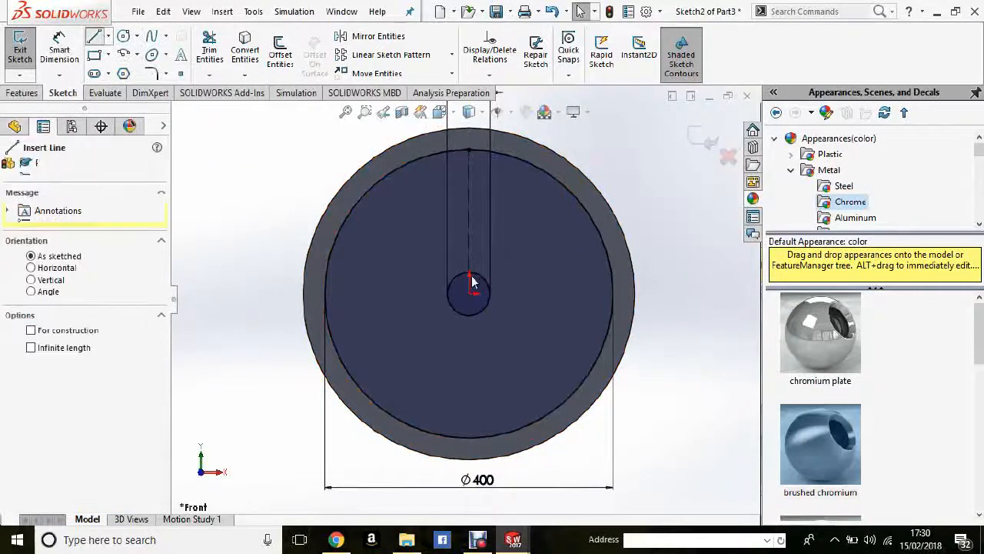
pyautogui.press('Escape')
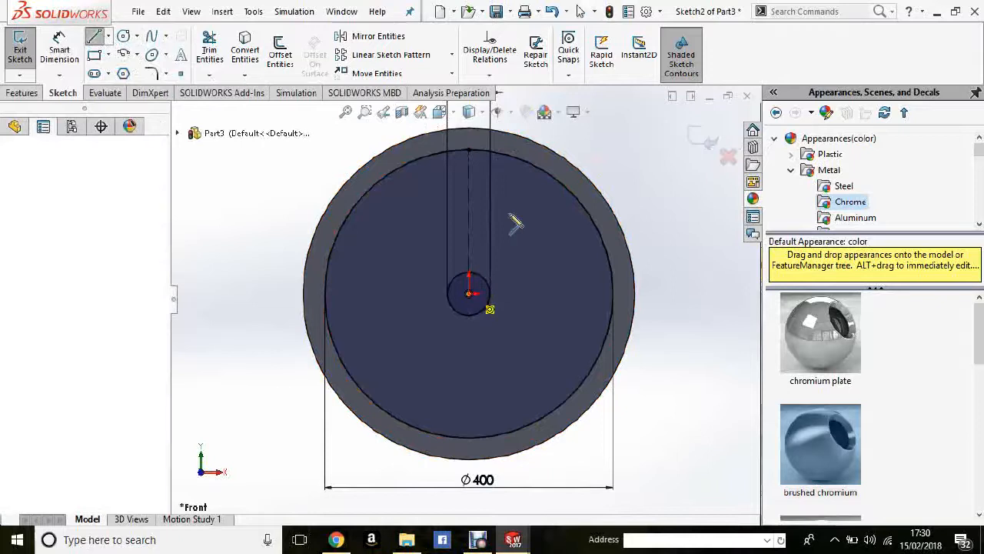
pyautogui.click(529, 163)
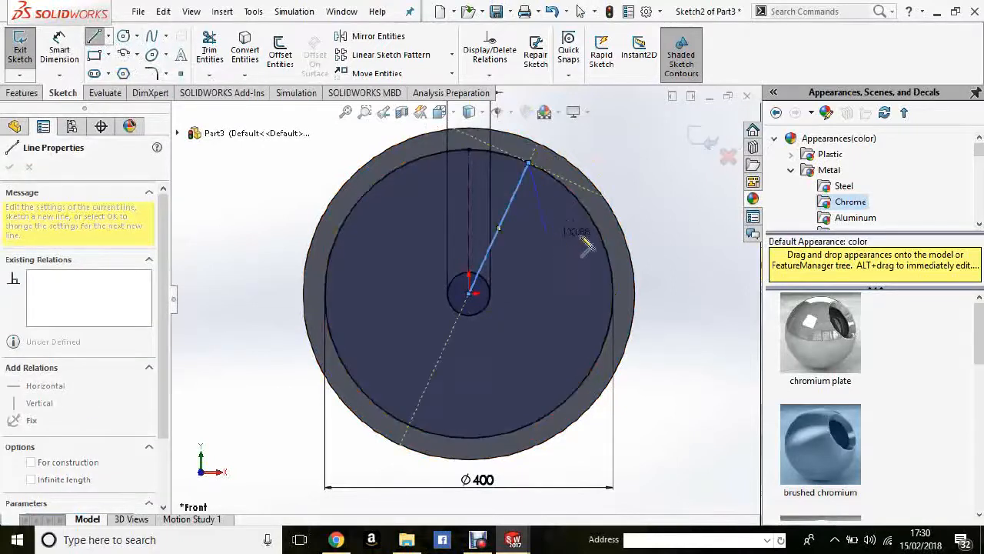
pyautogui.rightClick(549, 235)
pyautogui.click(576, 261)
# Draw a matching line from the origin to the 400 mm circle, about 25° to the left of the vertical centerline
pyautogui.click(93, 37)
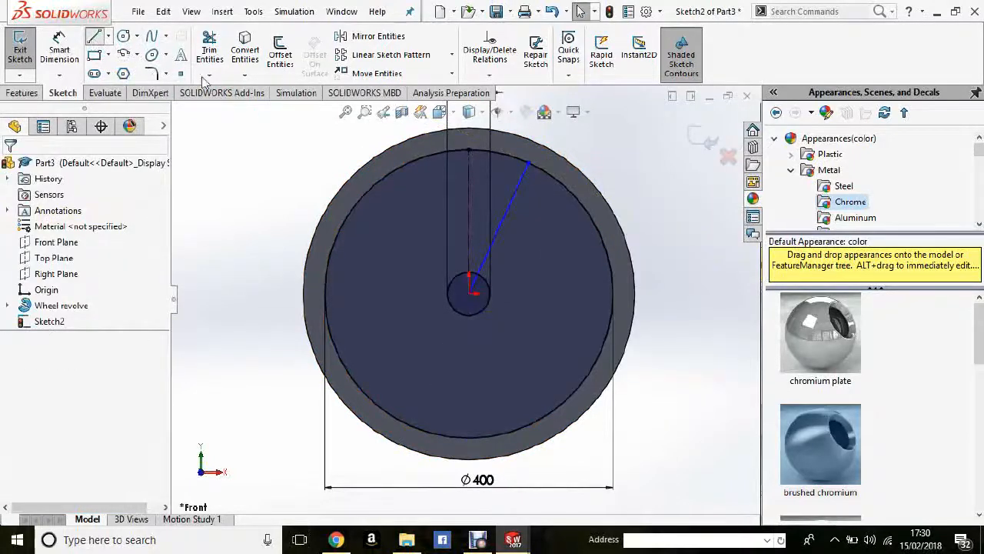
pyautogui.press('Escape')
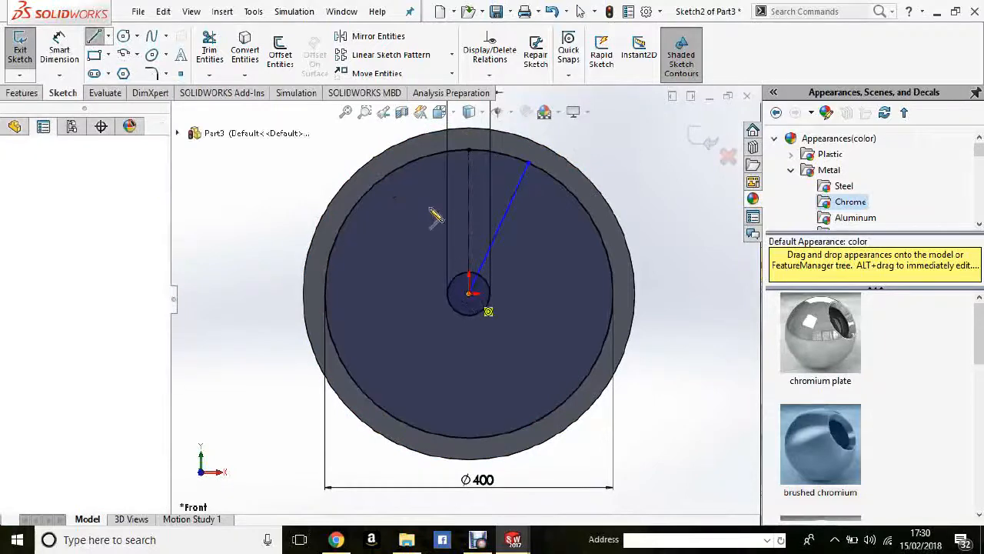
pyautogui.click(409, 163)
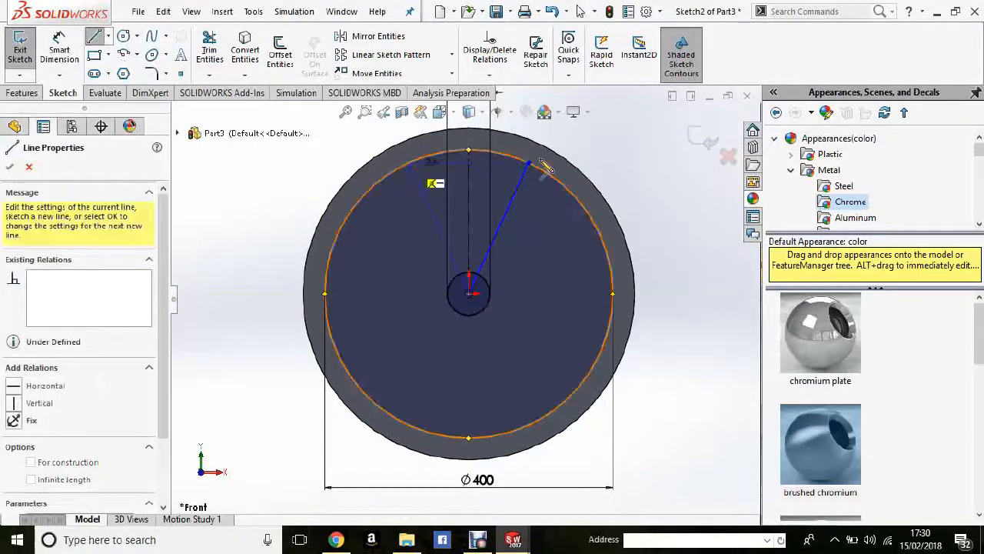
pyautogui.rightClick(661, 163)
pyautogui.click(677, 167)
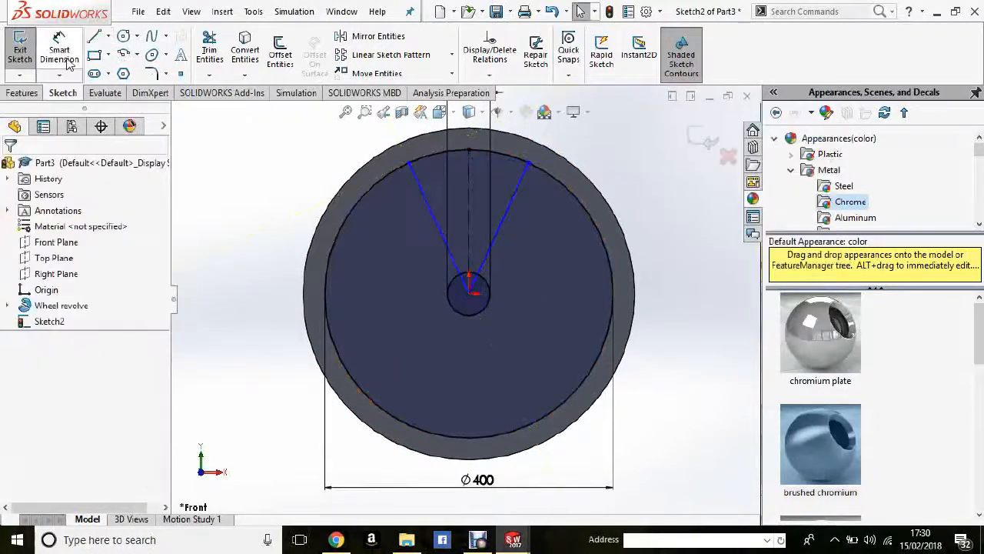
# Dimension the angle between the vertical centerline and the right slanted line to 20°
pyautogui.click(68, 62)
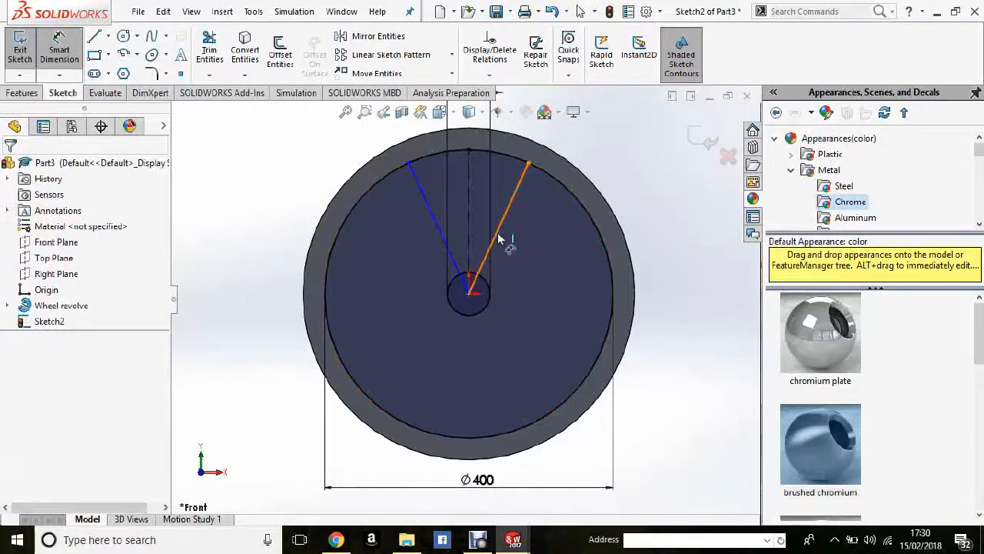
pyautogui.click(468, 241)
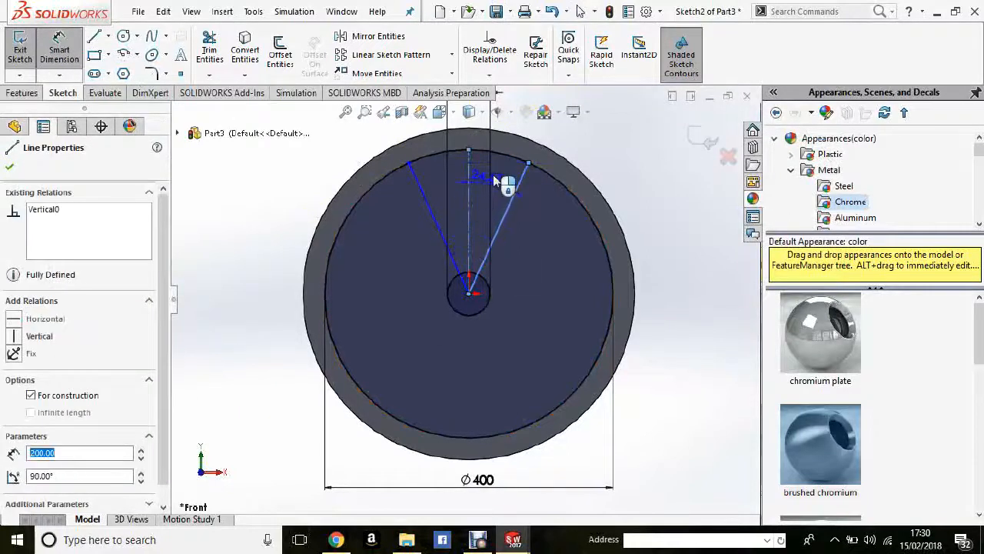
pyautogui.click(496, 175)
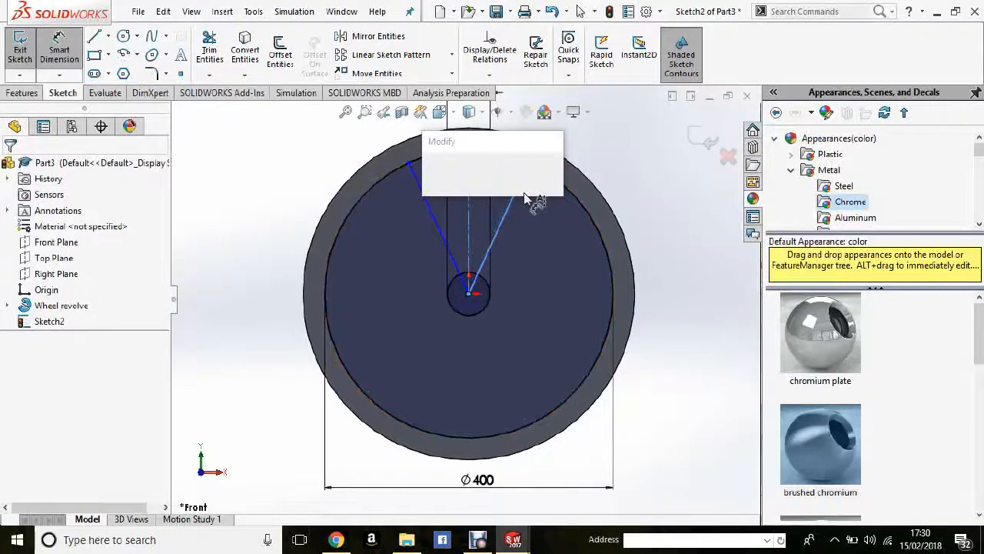
pyautogui.press('Return')
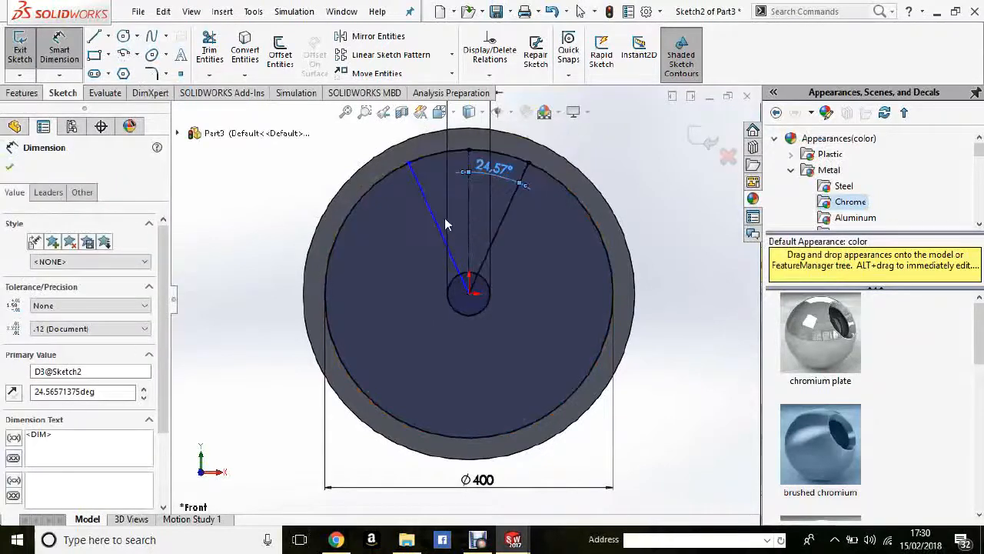
# Dimension the angle between the vertical centerline and the left slanted line to 20°
pyautogui.click(469, 219)
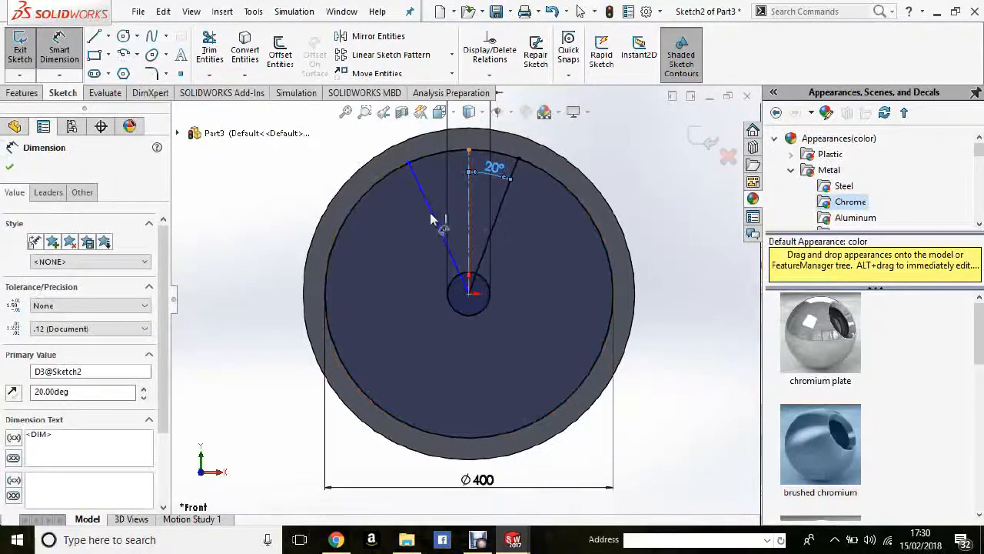
pyautogui.click(433, 219)
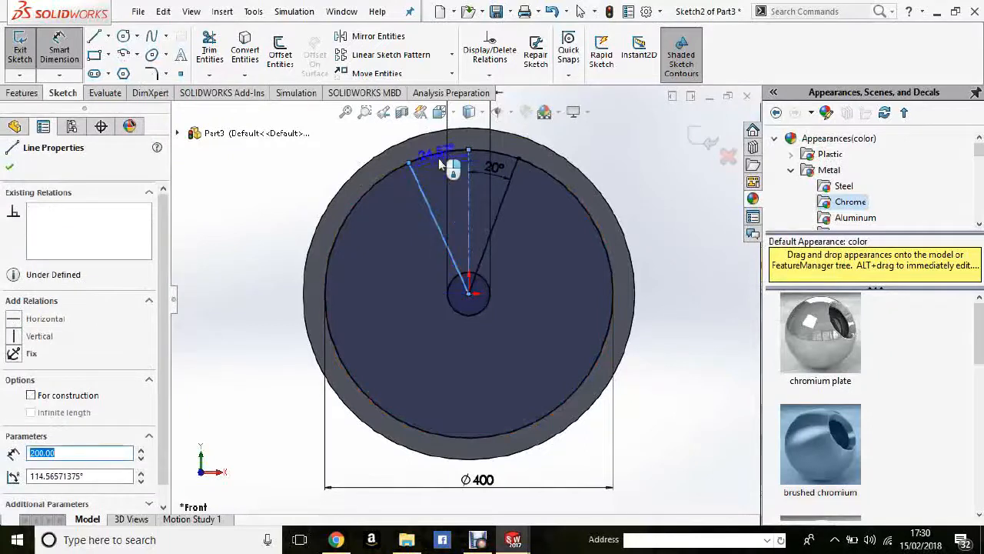
pyautogui.click(440, 169)
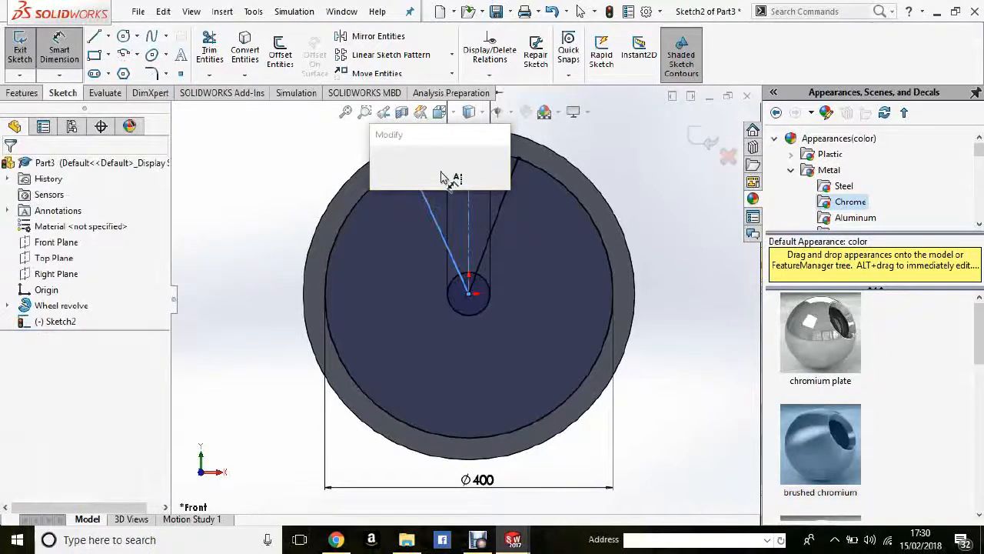
pyautogui.write('20')
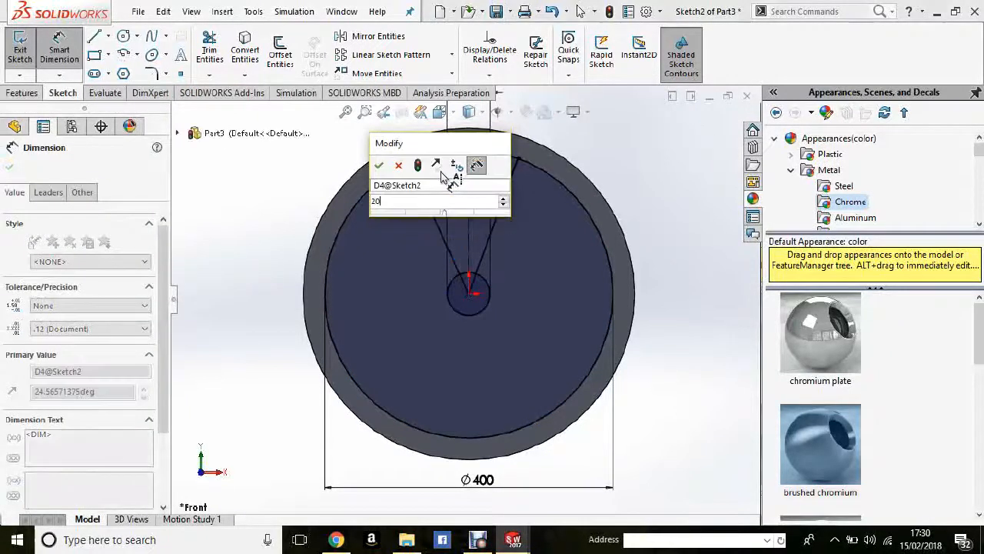
pyautogui.press('Return')
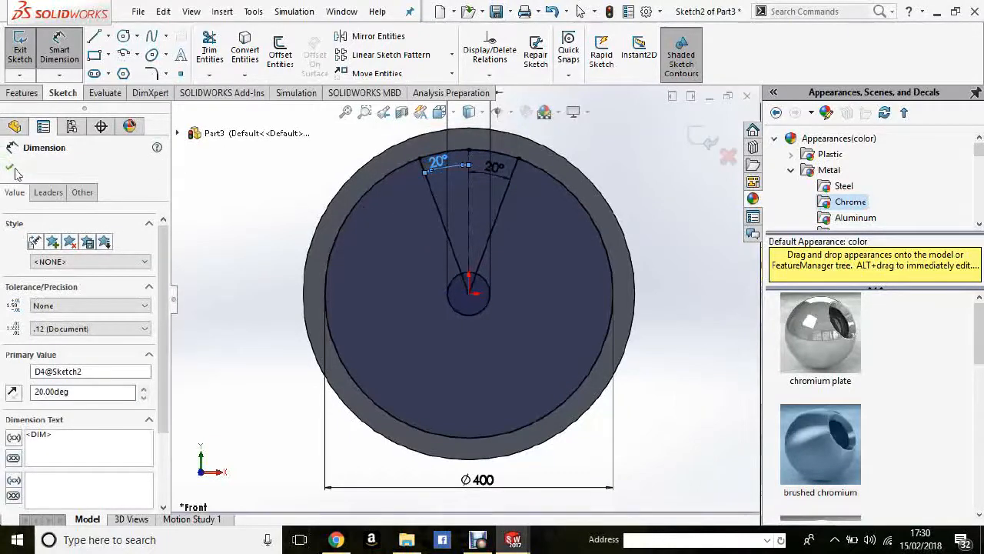
pyautogui.click(10, 168)
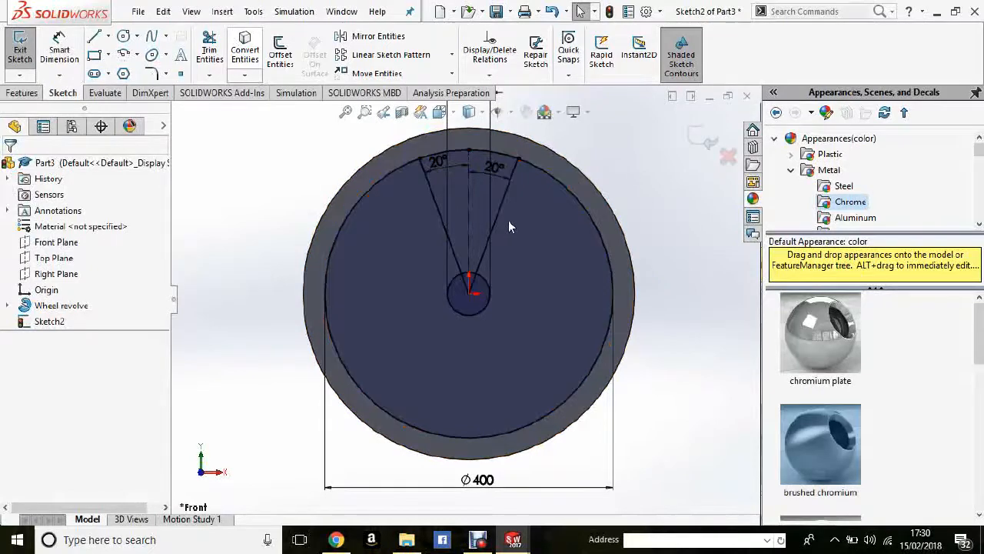
# Power trim both circles outside the slanted lines and the line ends inside the 60 mm circle, leaving a closed wedge profile
pyautogui.click(105, 93)
pyautogui.scroll(-1, 517, 195)
pyautogui.click(58, 94)
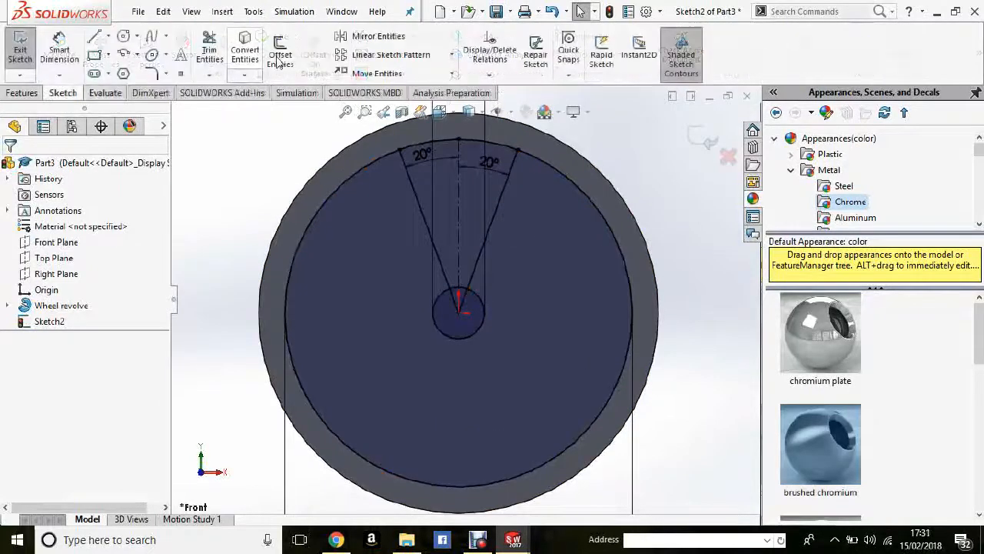
pyautogui.click(211, 55)
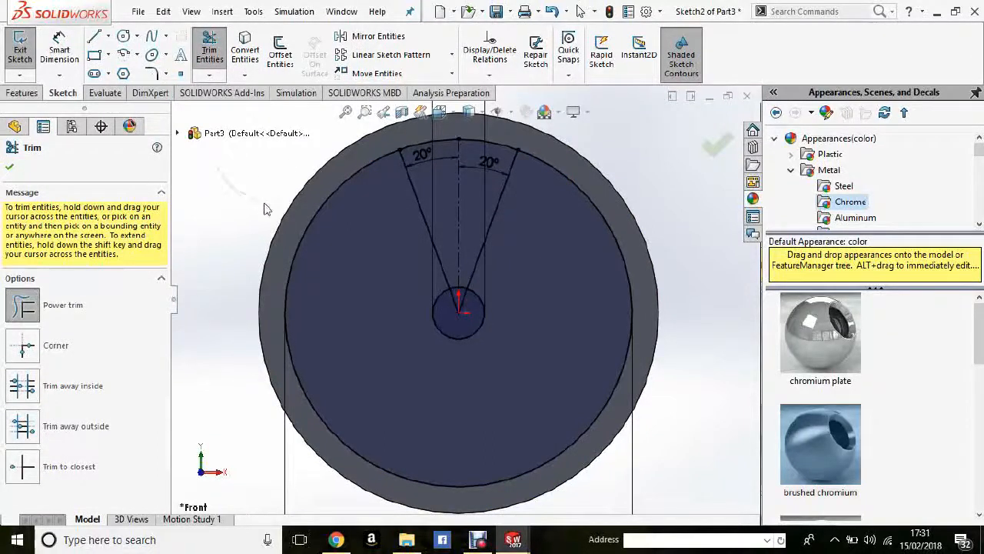
pyautogui.moveTo(307, 220); pyautogui.dragTo(333, 230)
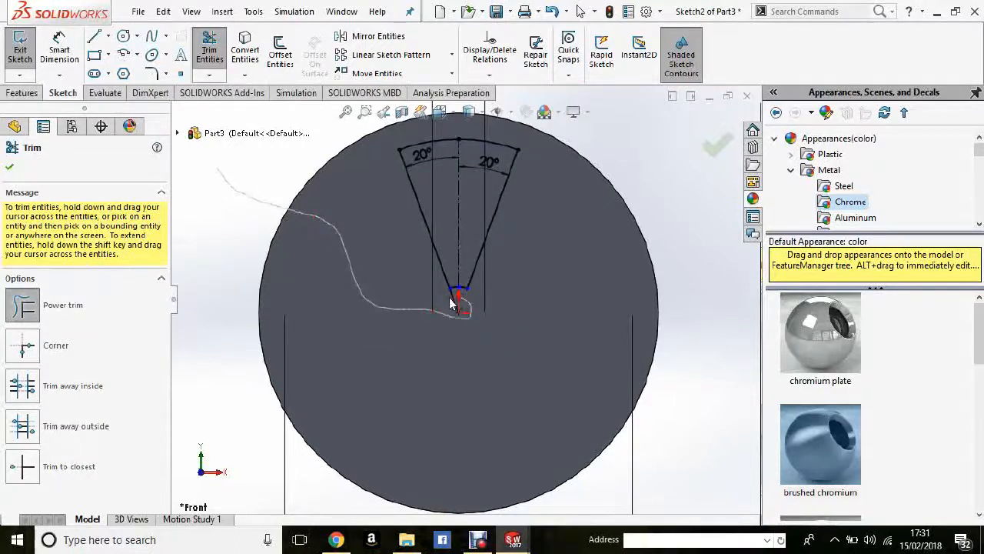
pyautogui.moveTo(351, 353); pyautogui.dragTo(355, 350)
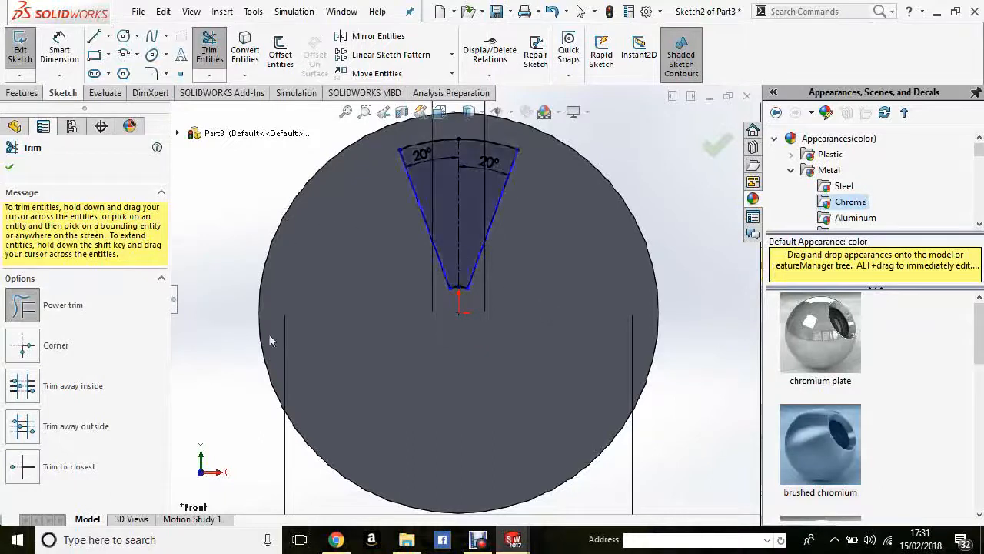
pyautogui.scroll(3, 495, 233)
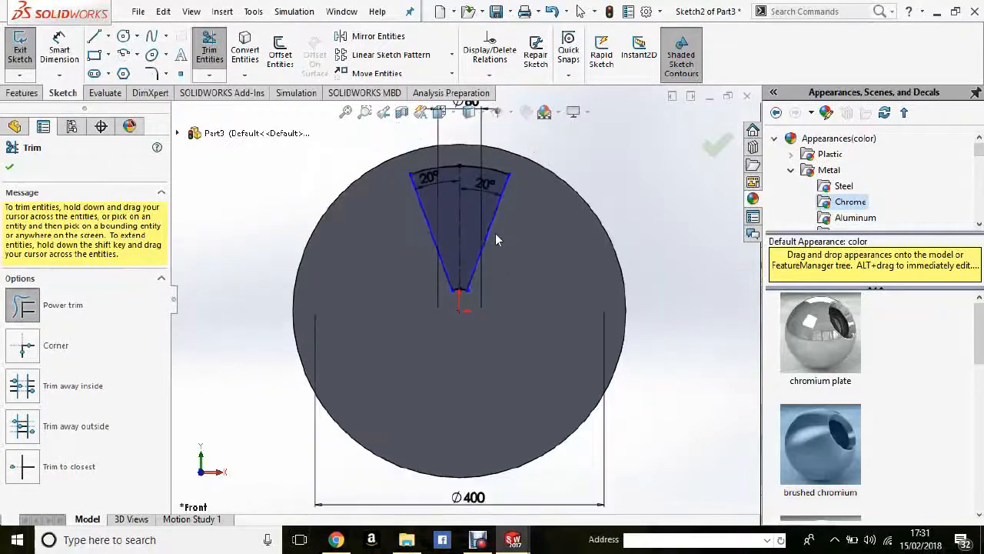
pyautogui.click(11, 169)
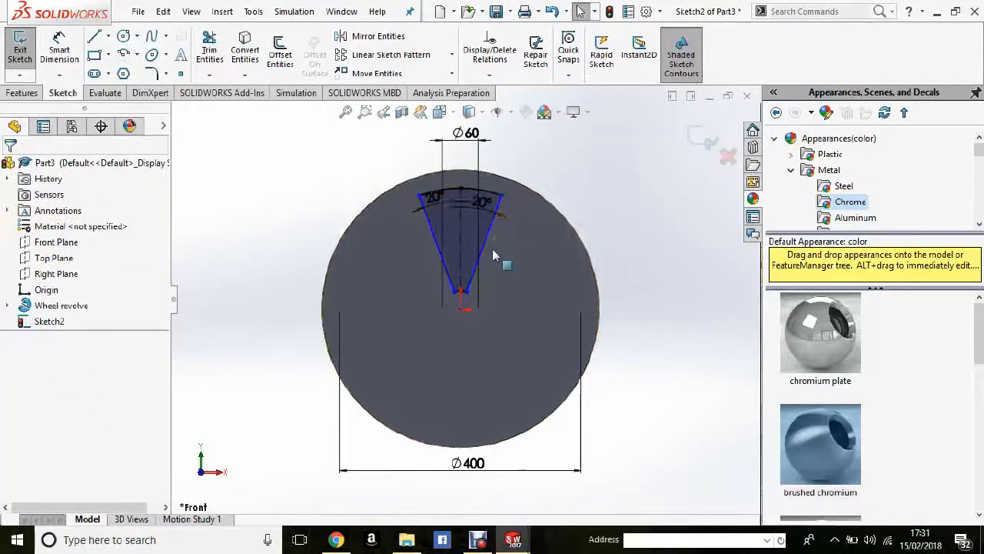
# Dimension the vertical height of the wedge's right slanted side, accepting the value as drawn
pyautogui.scroll(-3, 490, 250)
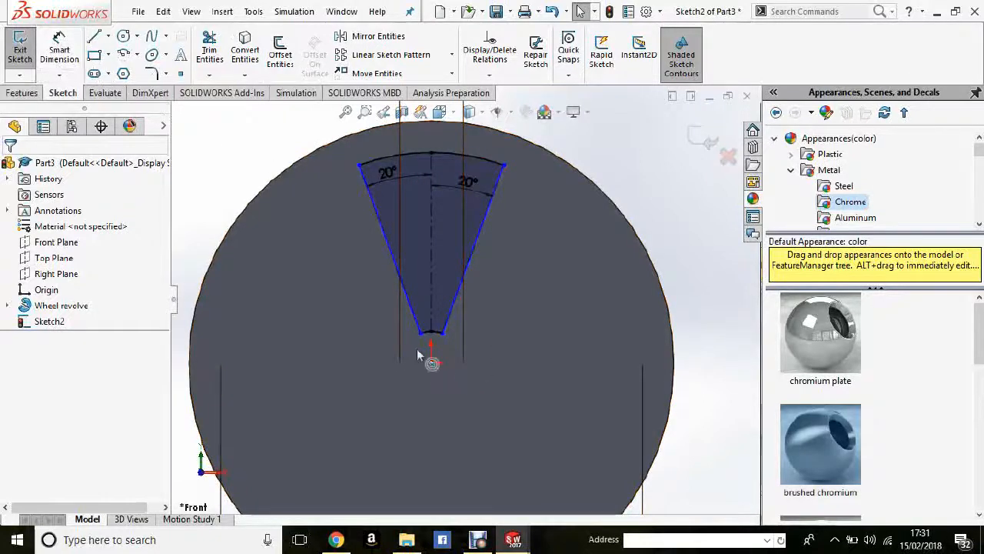
pyautogui.click(432, 362)
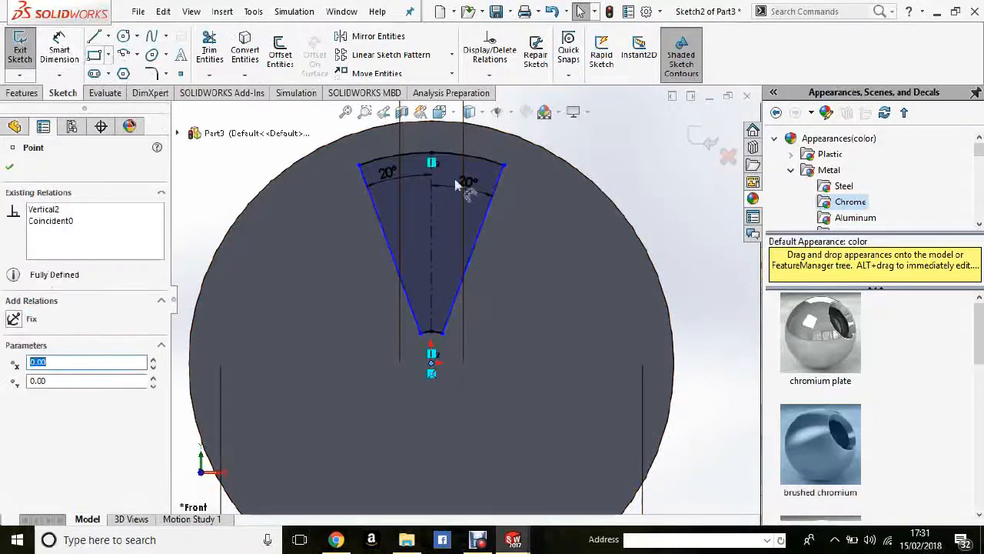
pyautogui.click(478, 239)
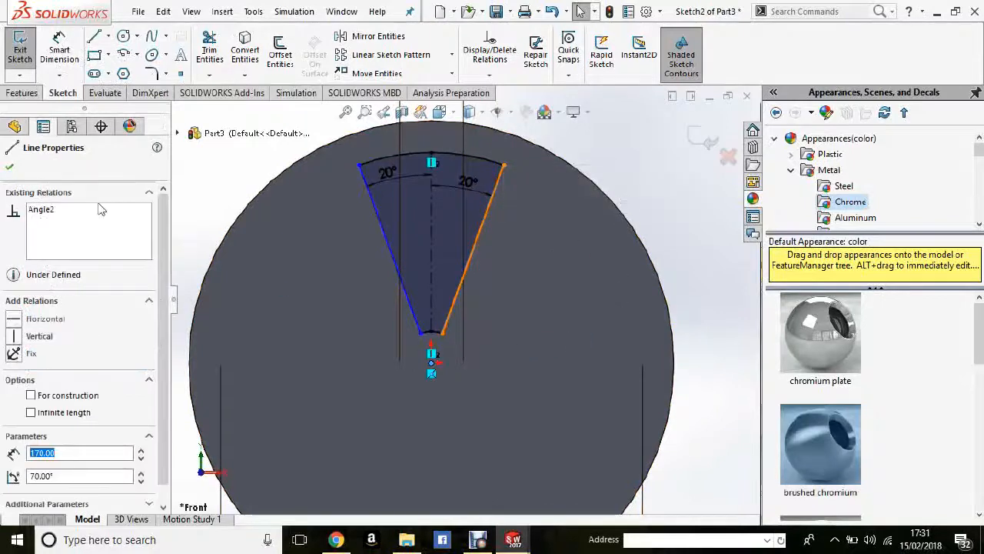
pyautogui.click(60, 50)
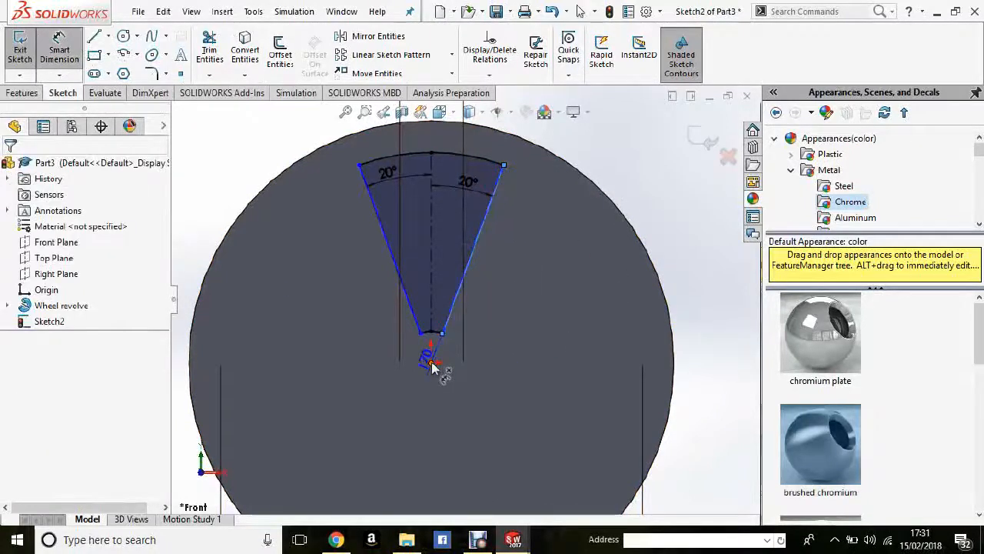
pyautogui.click(567, 316)
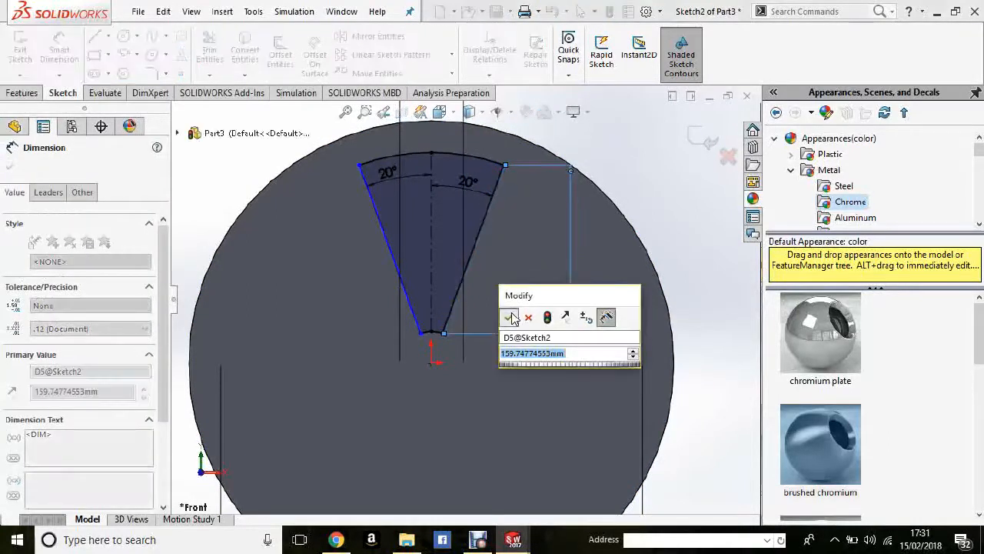
pyautogui.click(510, 317)
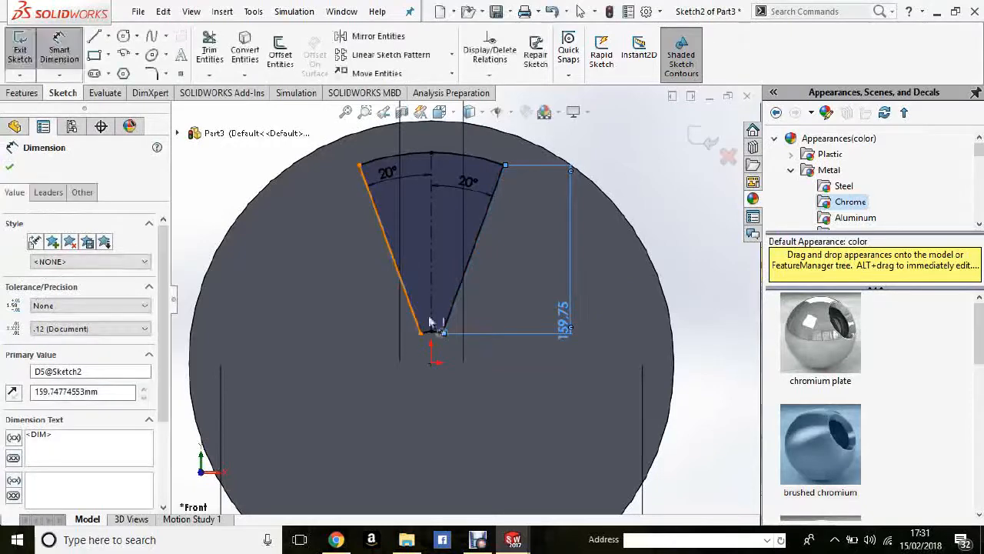
# Try to dimension the wedge's left slanted side relative to the origin
pyautogui.click(386, 256)
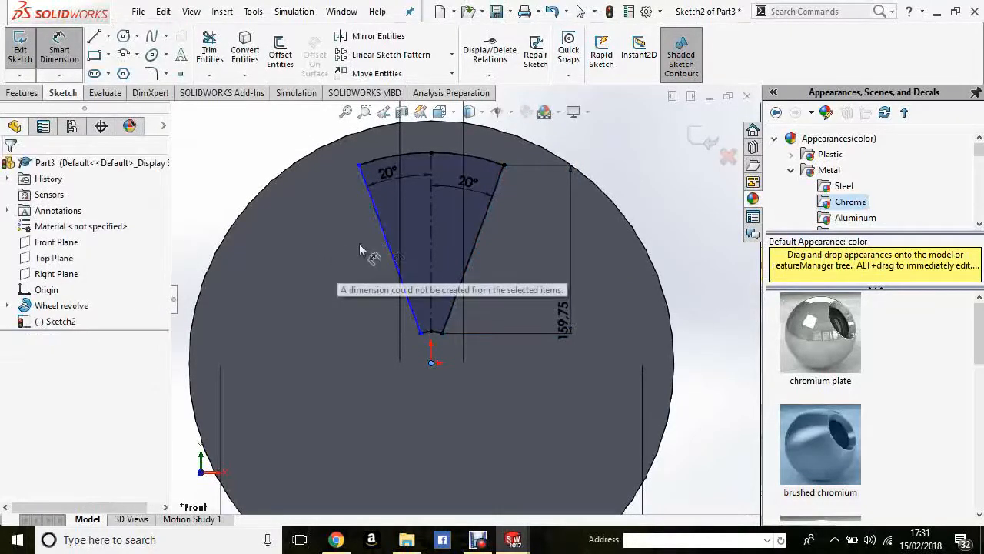
pyautogui.click(346, 244)
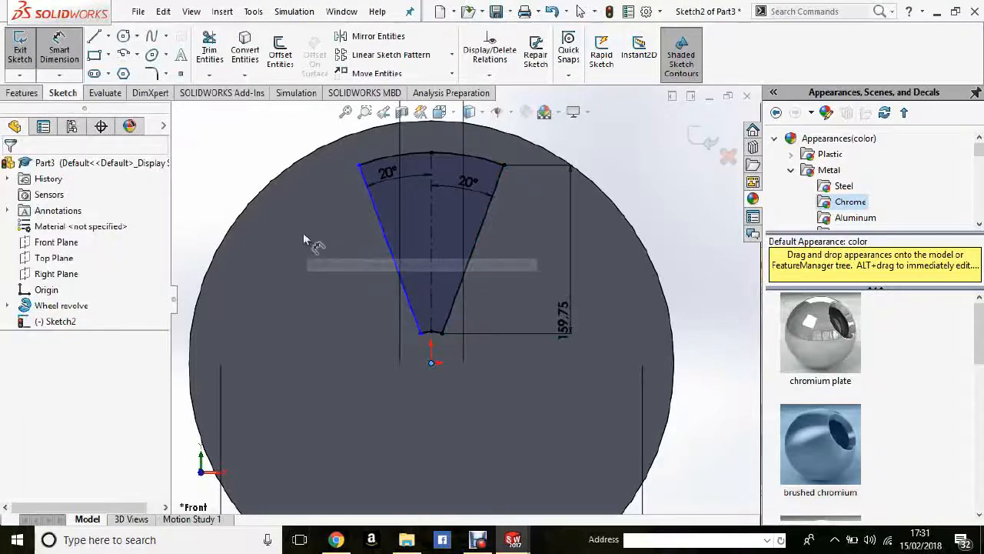
pyautogui.click(431, 366)
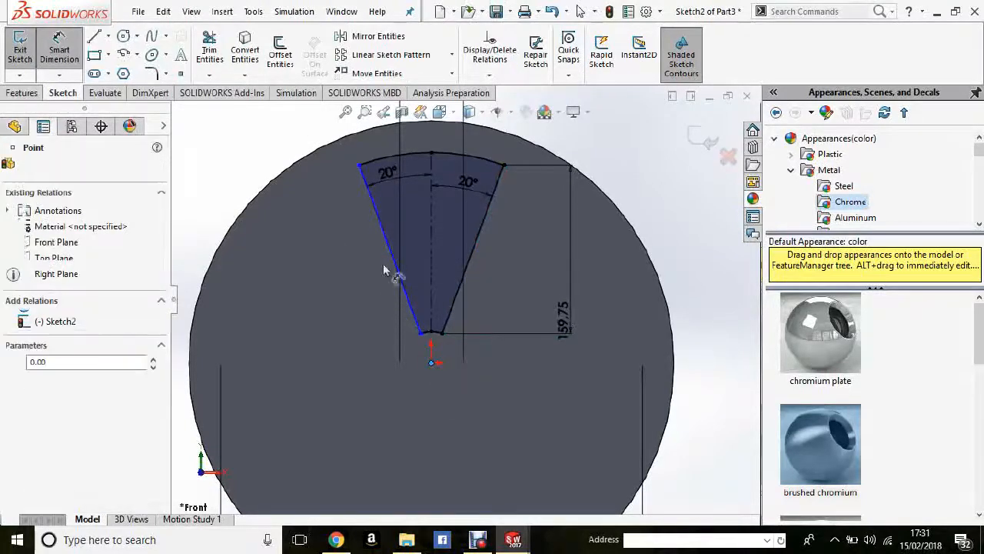
pyautogui.click(393, 266)
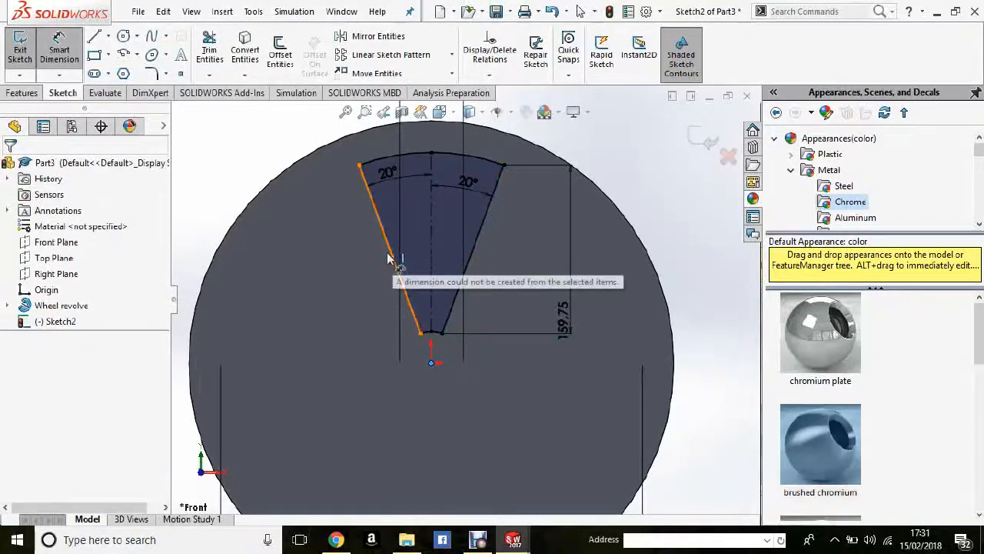
pyautogui.click(69, 54)
pyautogui.click(380, 306)
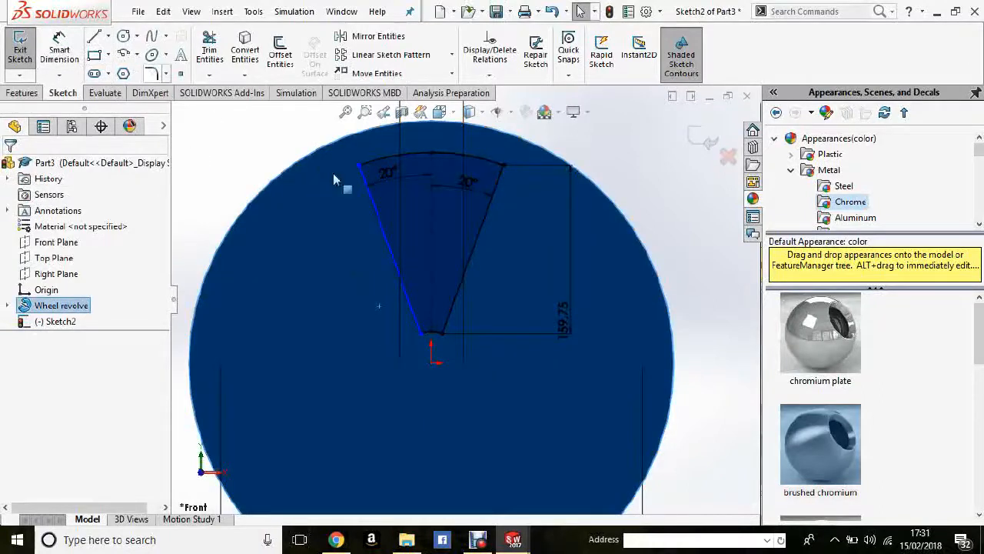
# Dimension the vertical height of the wedge's left slanted side, accepting the value as drawn
pyautogui.click(71, 46)
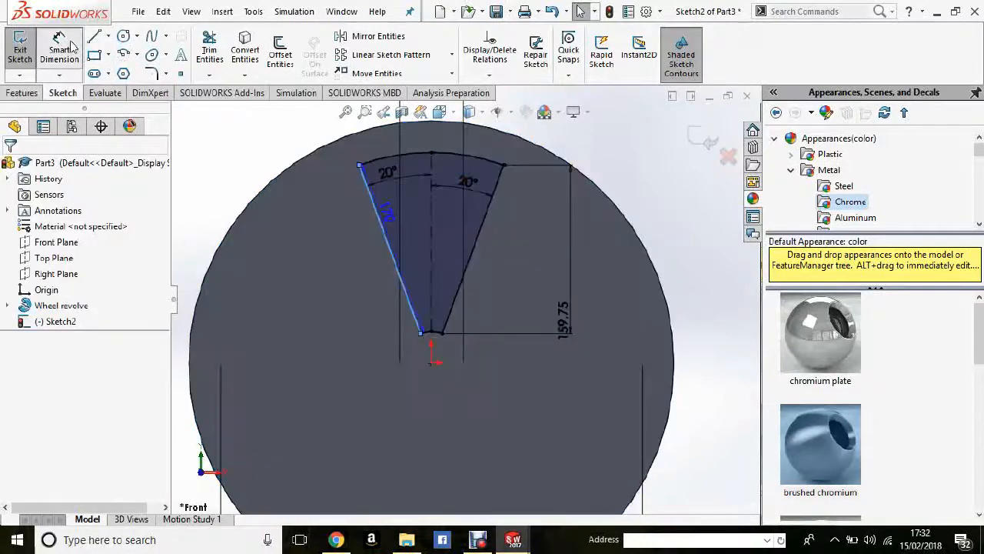
pyautogui.click(338, 226)
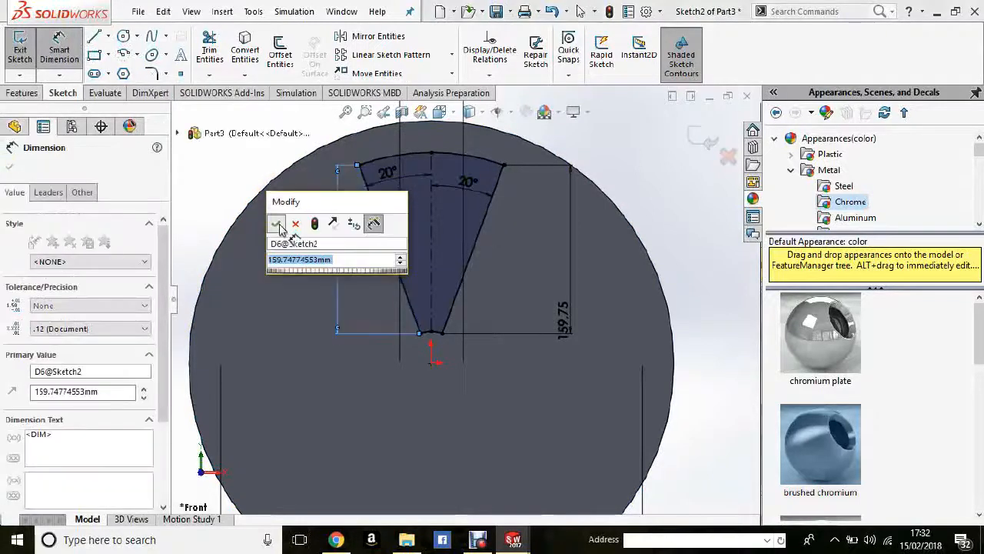
pyautogui.click(279, 226)
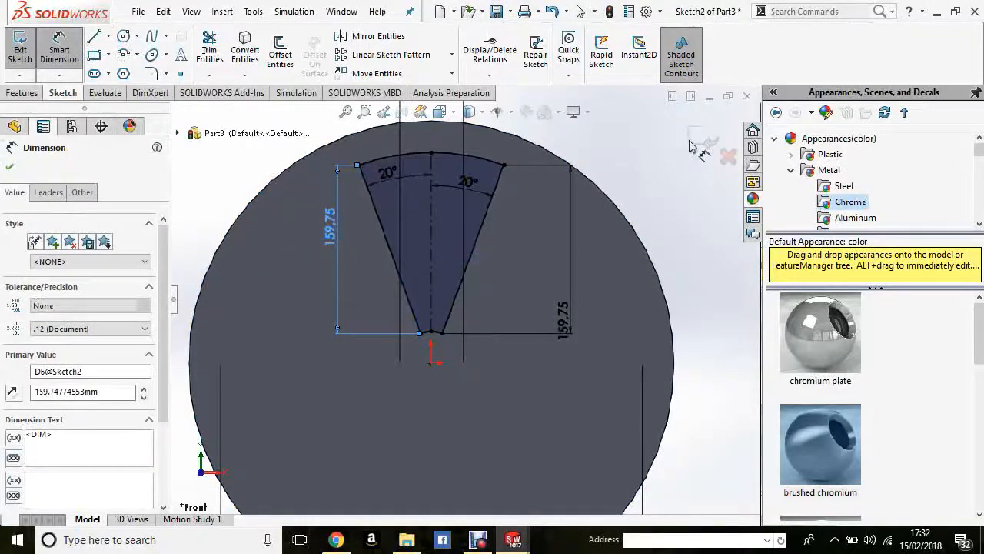
# Extrude-cut the wedge profile Through All so that it passes through the wheel
pyautogui.press('z')
pyautogui.click(23, 93)
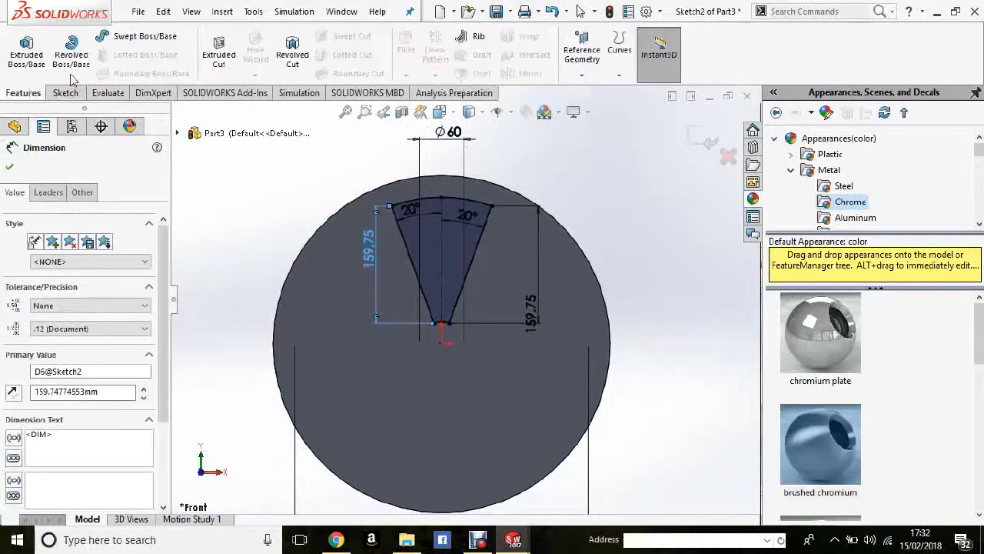
pyautogui.click(220, 54)
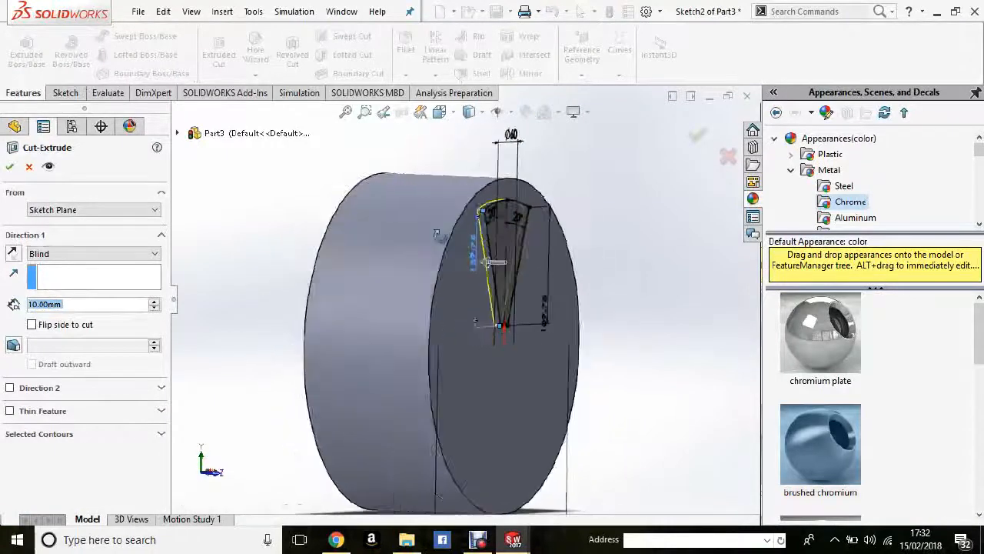
pyautogui.moveTo(430, 306)
pyautogui.mouseDown(button='middle')
pyautogui.moveTo(350, 319)
pyautogui.moveTo(495, 262)
pyautogui.mouseUp(button='middle')
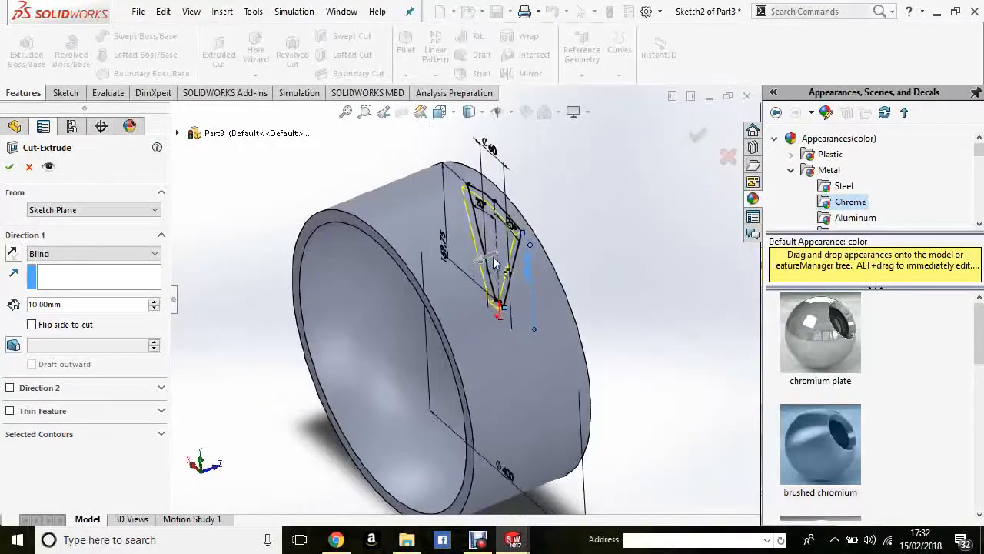
pyautogui.click(57, 256)
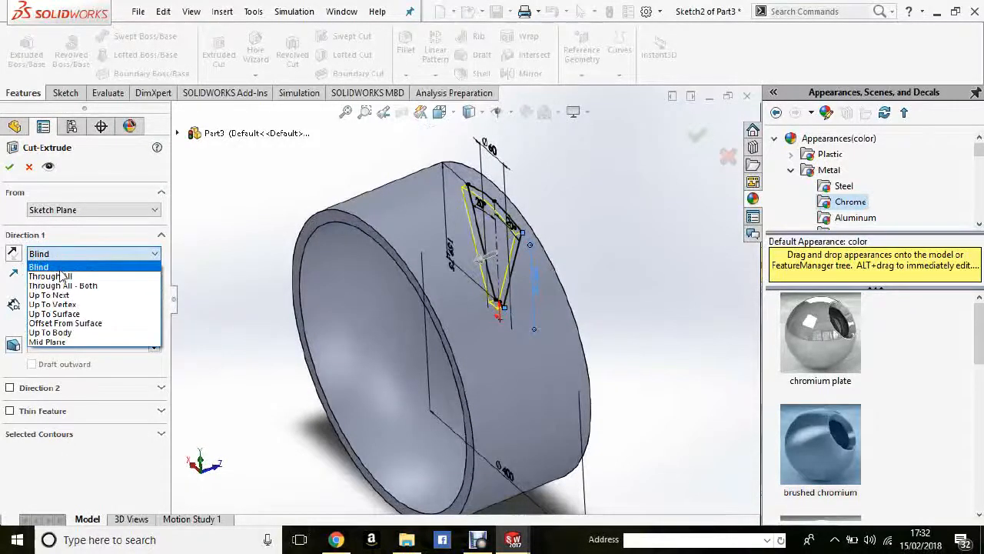
pyautogui.click(61, 277)
pyautogui.moveTo(244, 232); pyautogui.dragTo(411, 225, button='middle')
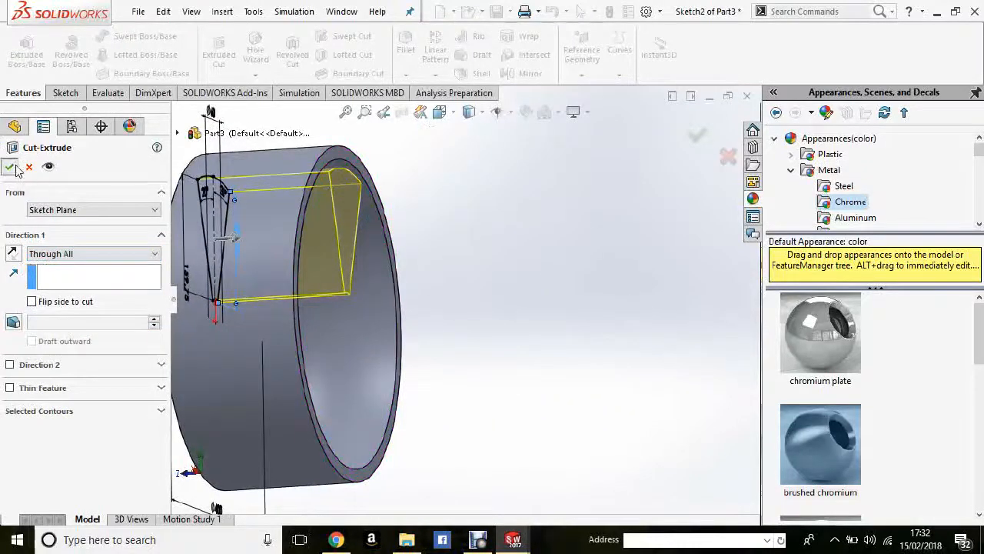
pyautogui.click(14, 167)
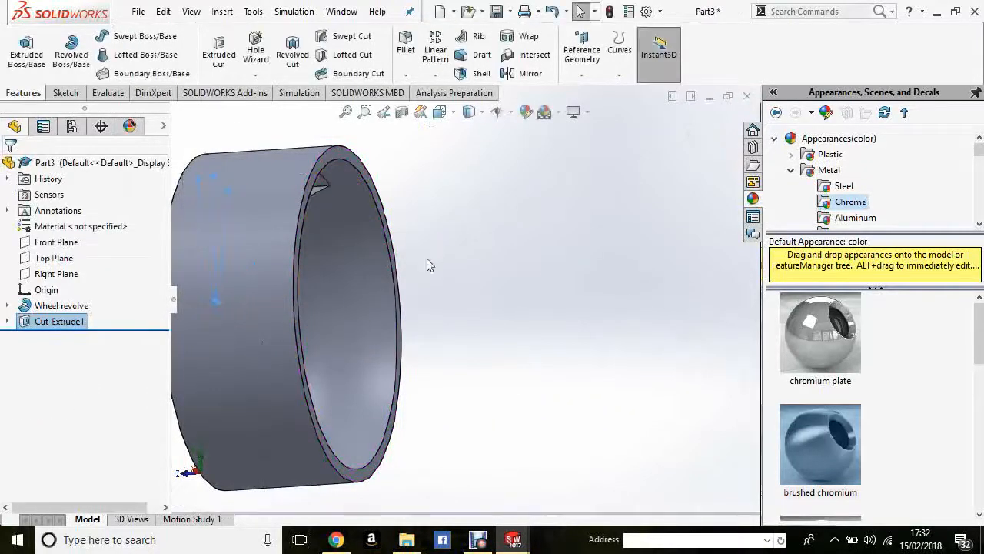
# Examine the wedge cut from the wheel's hollow side and finish with a view normal to it
pyautogui.moveTo(531, 256); pyautogui.dragTo(433, 251, button='middle')
pyautogui.click(541, 237)
pyautogui.moveTo(542, 236); pyautogui.dragTo(586, 199, button='middle')
pyautogui.scroll(3, 379, 267)
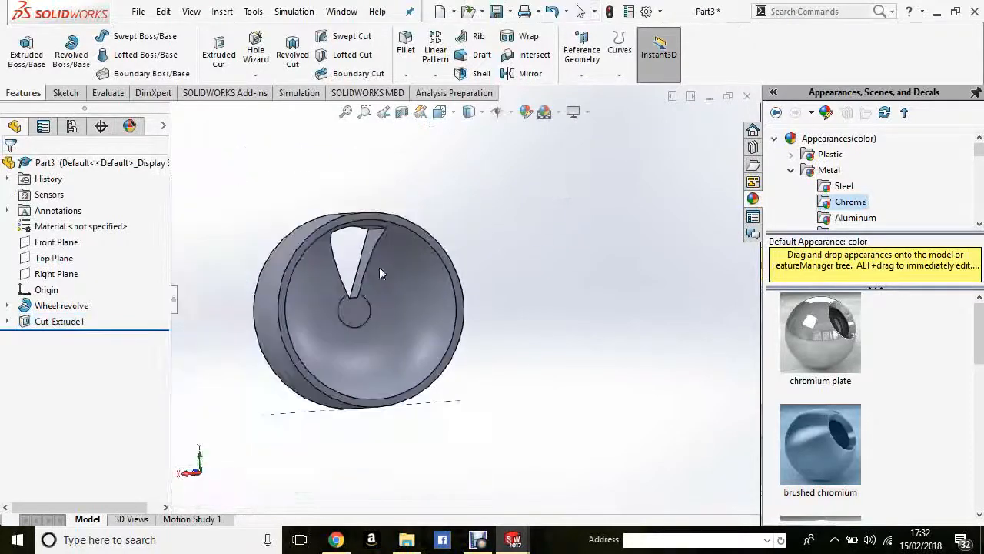
pyautogui.moveTo(380, 268); pyautogui.dragTo(417, 213, button='middle')
pyautogui.press('space')
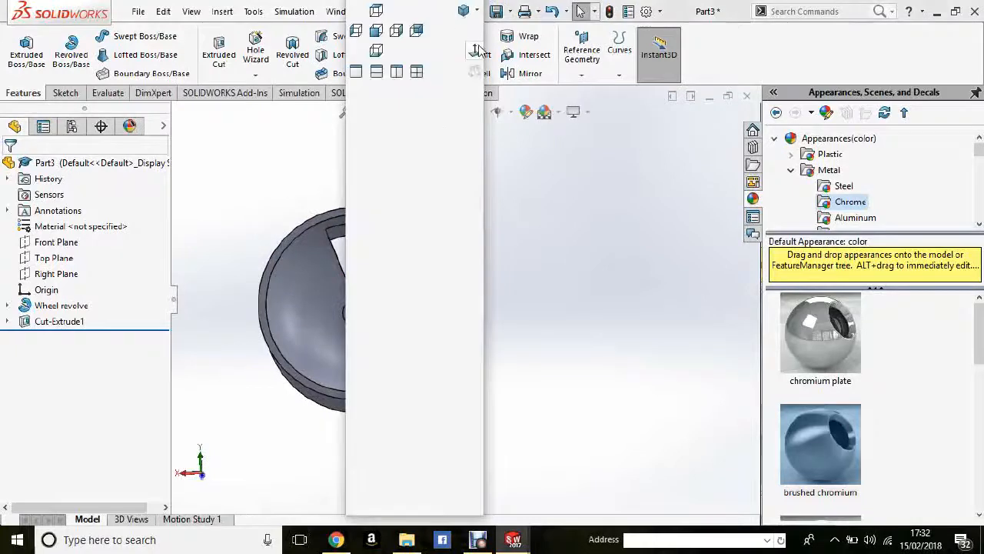
pyautogui.click(477, 50)
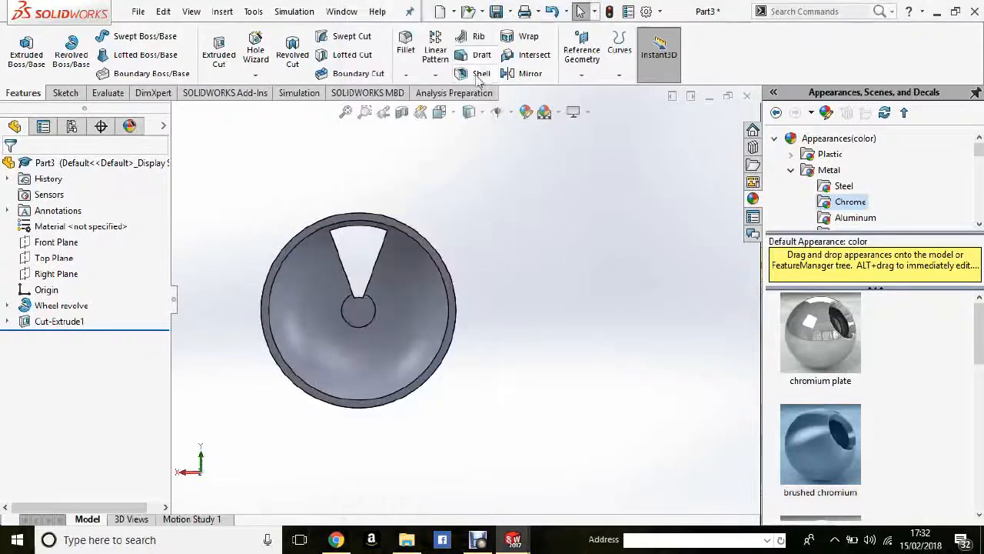
# Begin a 10 mm symmetric fillet with the four edges of the wedge opening on the wheel's hollow side
pyautogui.click(404, 54)
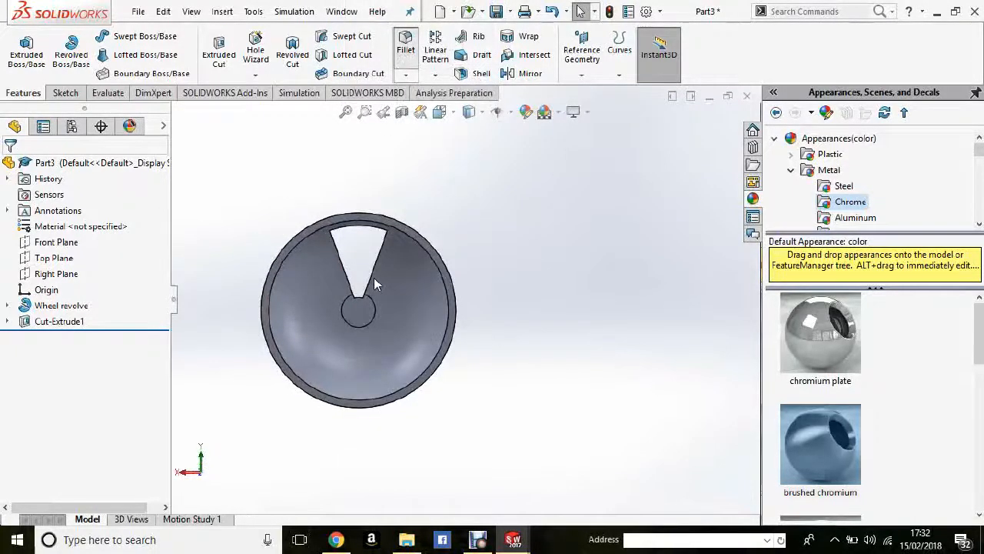
pyautogui.scroll(-3, 374, 281)
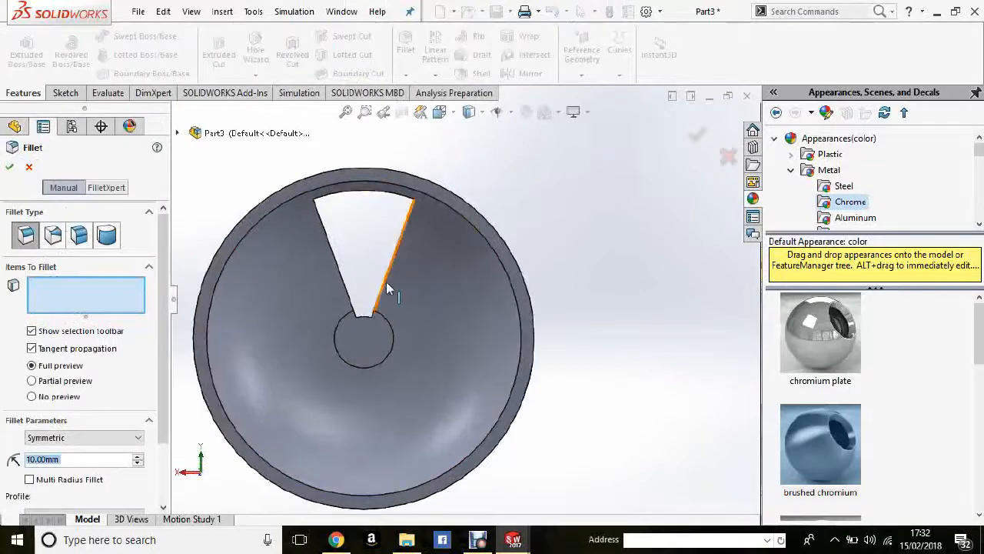
pyautogui.click(386, 286)
pyautogui.moveTo(377, 311); pyautogui.dragTo(372, 315, button='middle')
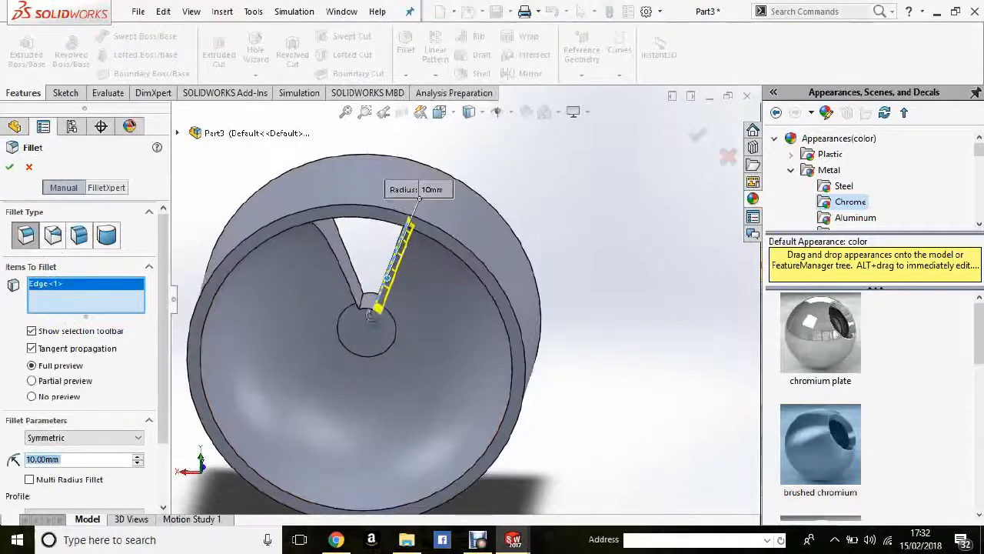
pyautogui.click(356, 305)
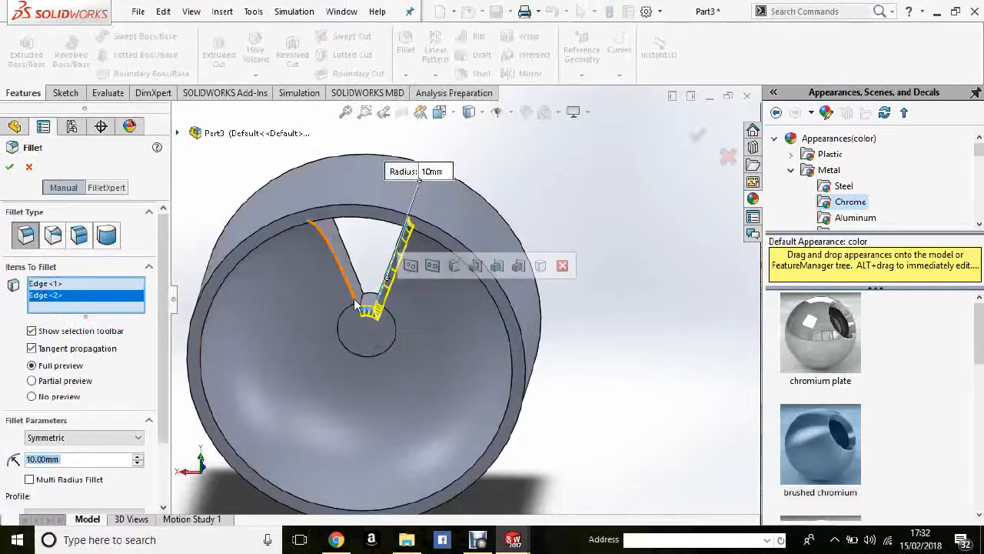
pyautogui.click(356, 304)
pyautogui.moveTo(370, 297); pyautogui.dragTo(331, 189, button='middle')
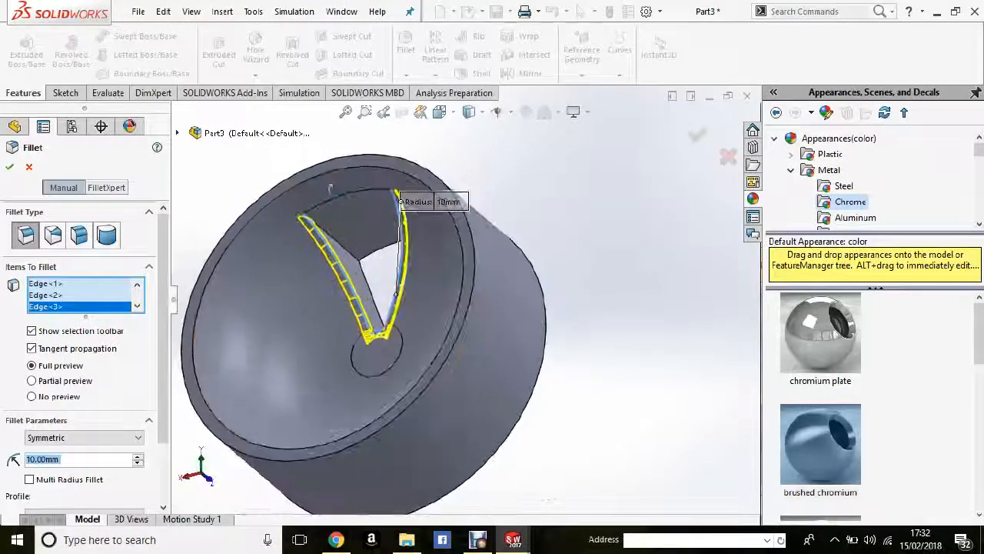
pyautogui.click(342, 198)
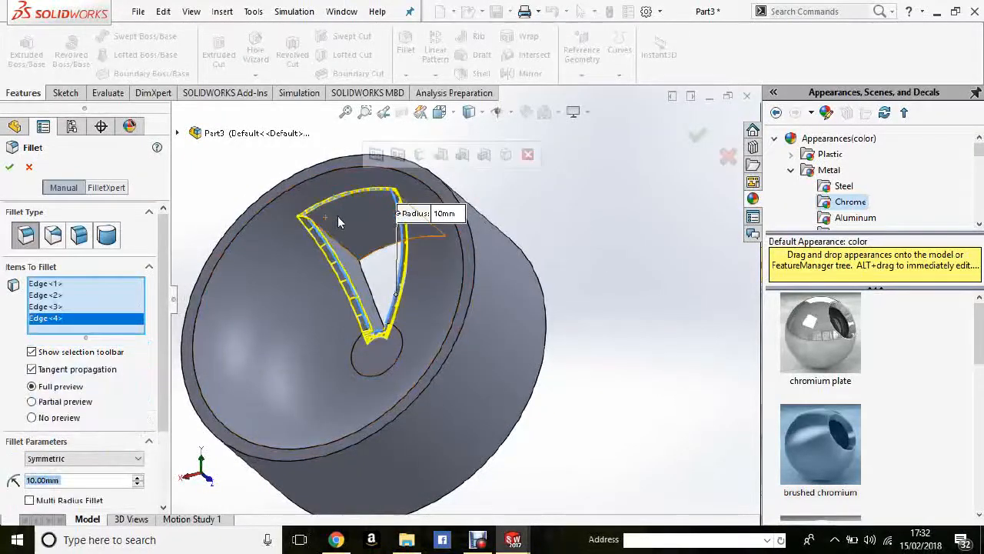
# Add the four edges of the wedge opening on the wheel's flat face to the 10 mm fillet
pyautogui.moveTo(338, 222); pyautogui.dragTo(416, 221, button='middle')
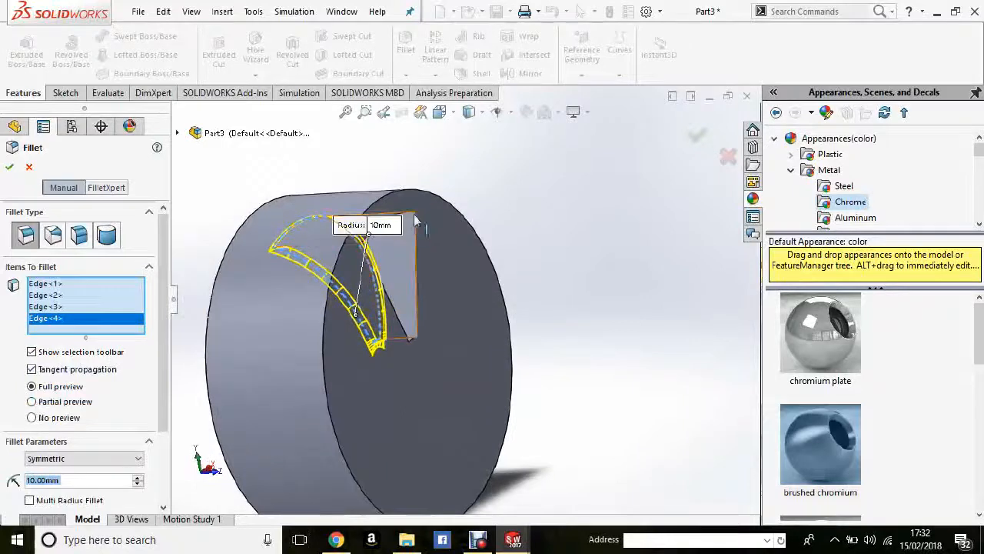
pyautogui.click(415, 235)
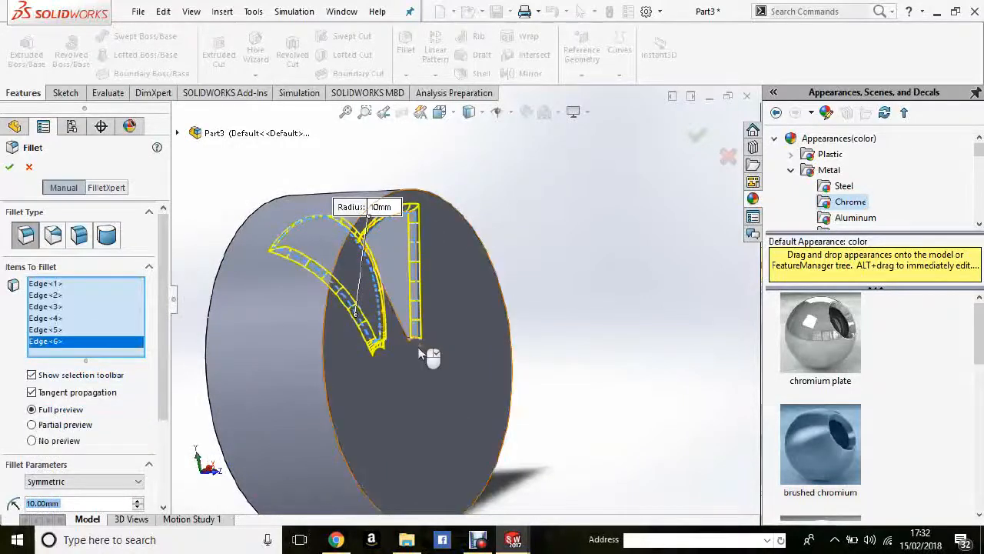
pyautogui.click(399, 332)
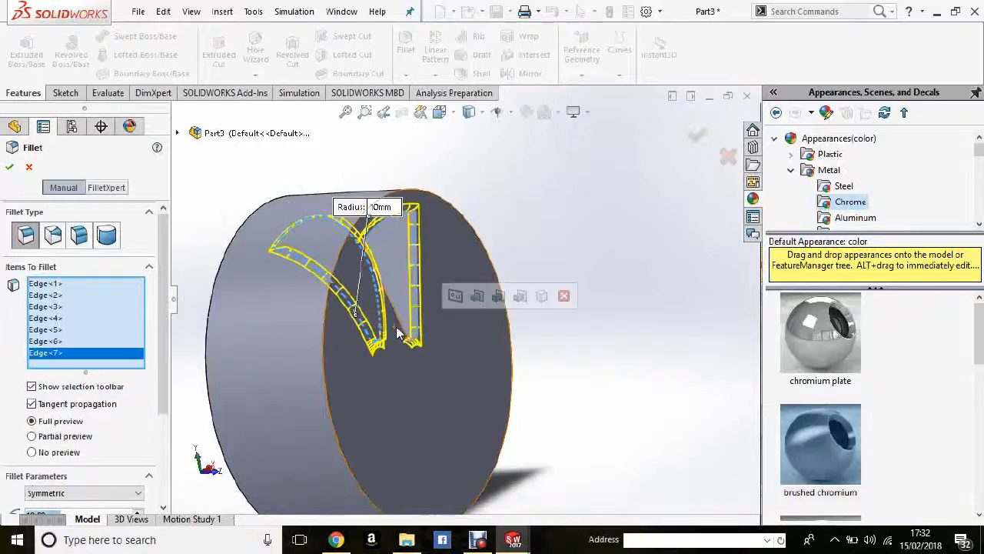
pyautogui.moveTo(423, 299); pyautogui.dragTo(575, 260, button='middle')
pyautogui.scroll(-3, 61, 504)
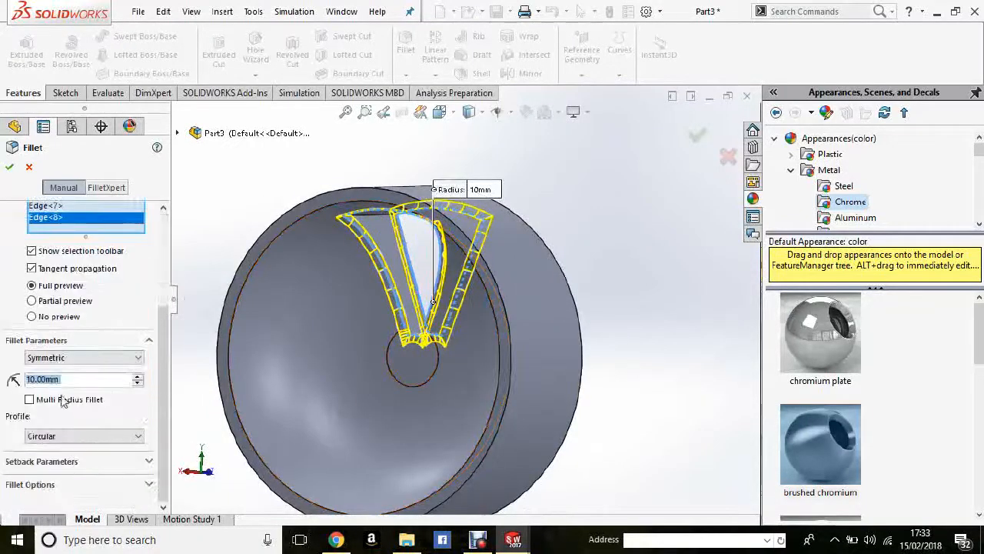
# Add the four corner edges running through the wedge cut's thickness and create the 10 mm fillet
pyautogui.moveTo(451, 279); pyautogui.dragTo(486, 168, button='middle')
pyautogui.moveTo(486, 222); pyautogui.dragTo(425, 348, button='middle')
pyautogui.moveTo(318, 247); pyautogui.dragTo(340, 293, button='middle')
pyautogui.click(421, 317)
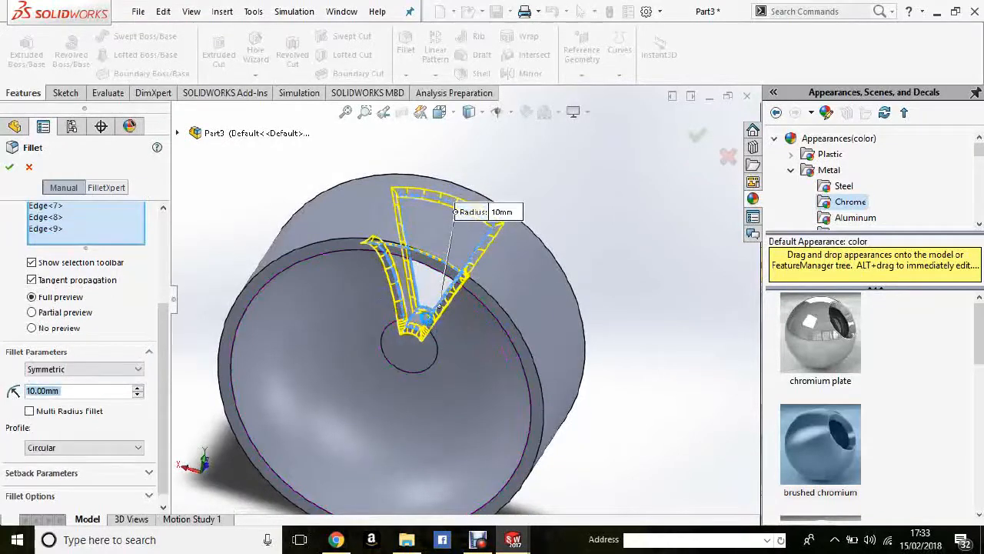
pyautogui.moveTo(423, 322); pyautogui.dragTo(454, 231, button='middle')
pyautogui.click(419, 329)
pyautogui.click(497, 247)
pyautogui.click(448, 222)
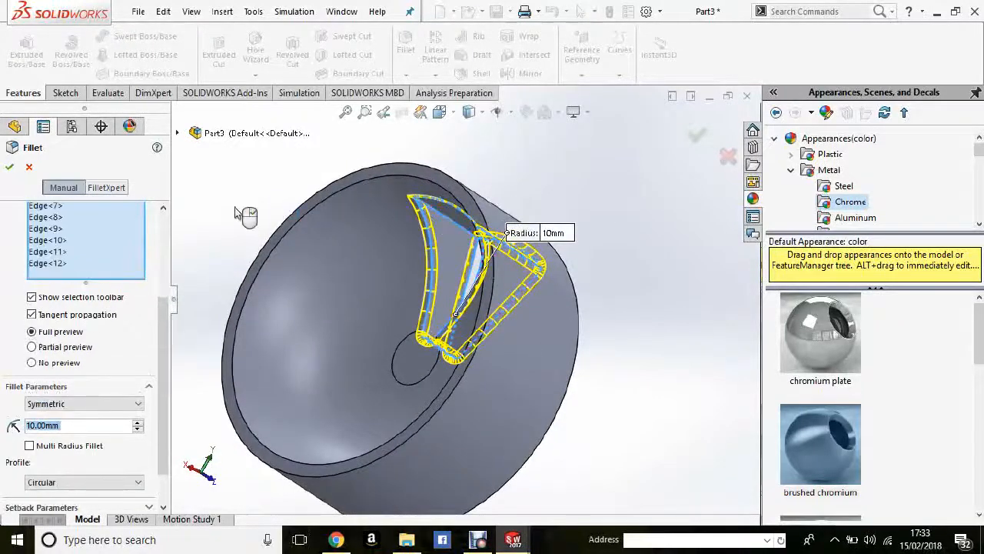
pyautogui.click(10, 167)
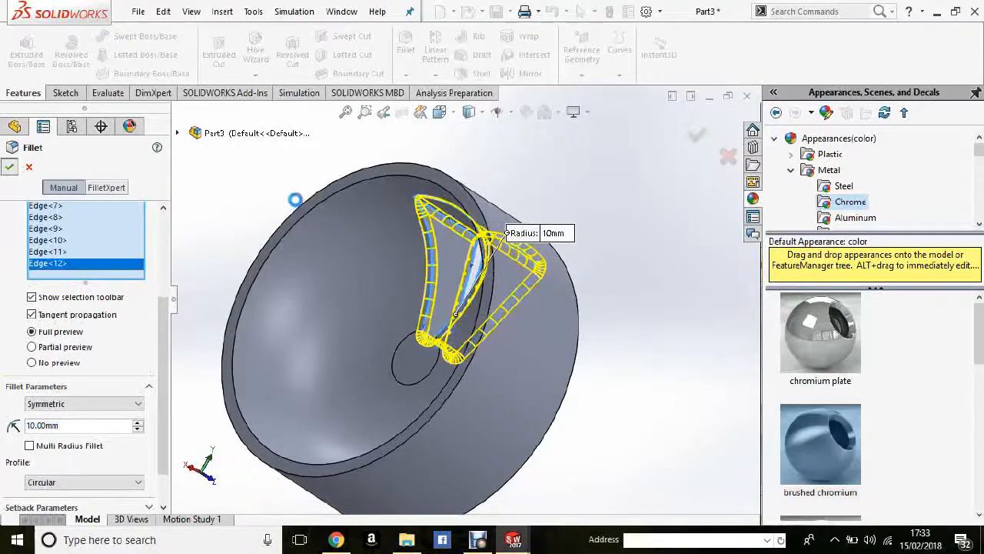
# Rename the wedge cut feature as "Spoke cut"
pyautogui.moveTo(402, 170); pyautogui.dragTo(389, 237, button='middle')
pyautogui.click(61, 321)
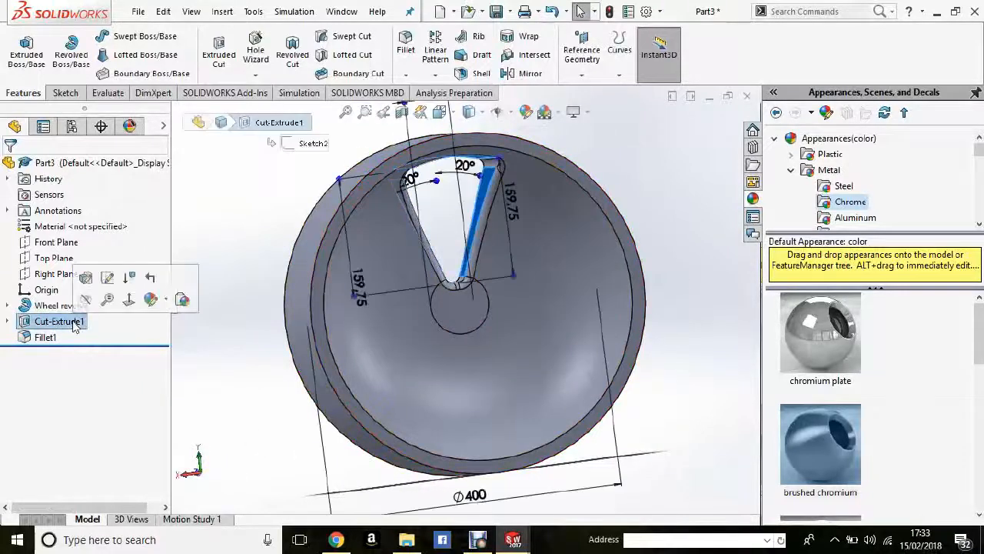
pyautogui.click(74, 321)
pyautogui.write('S')
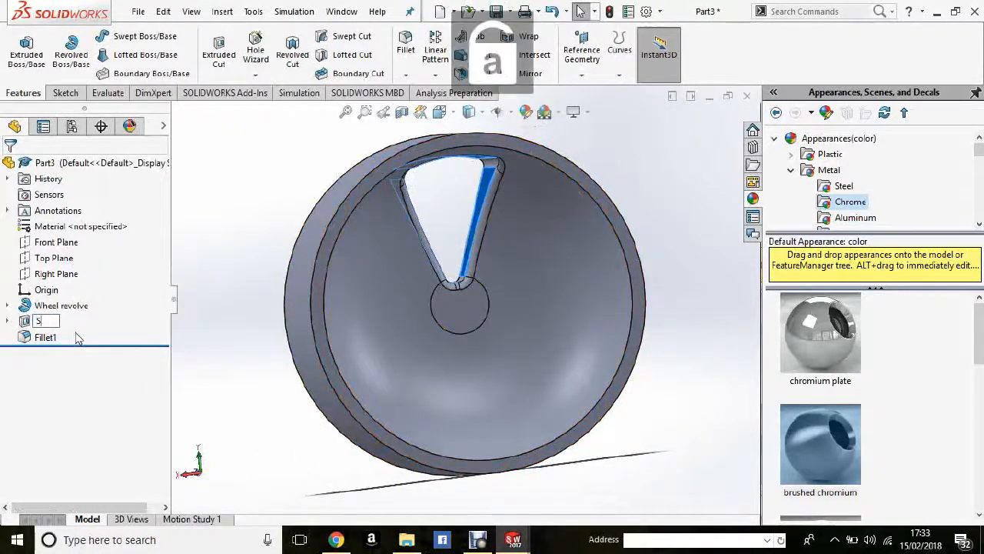
pyautogui.write('poke cut')
pyautogui.press('Return')
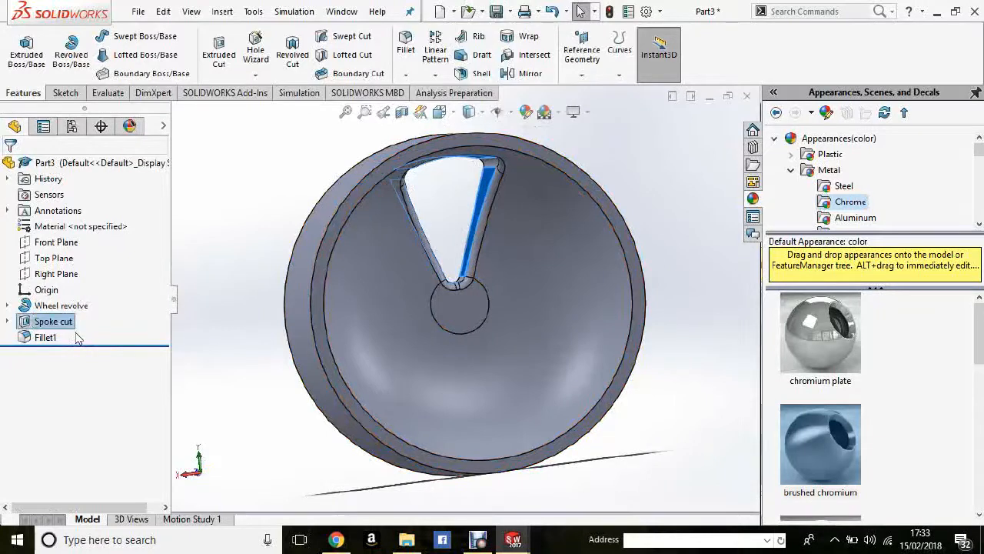
# Rename the fillet feature as "Spoke fillet"
pyautogui.click(29, 343)
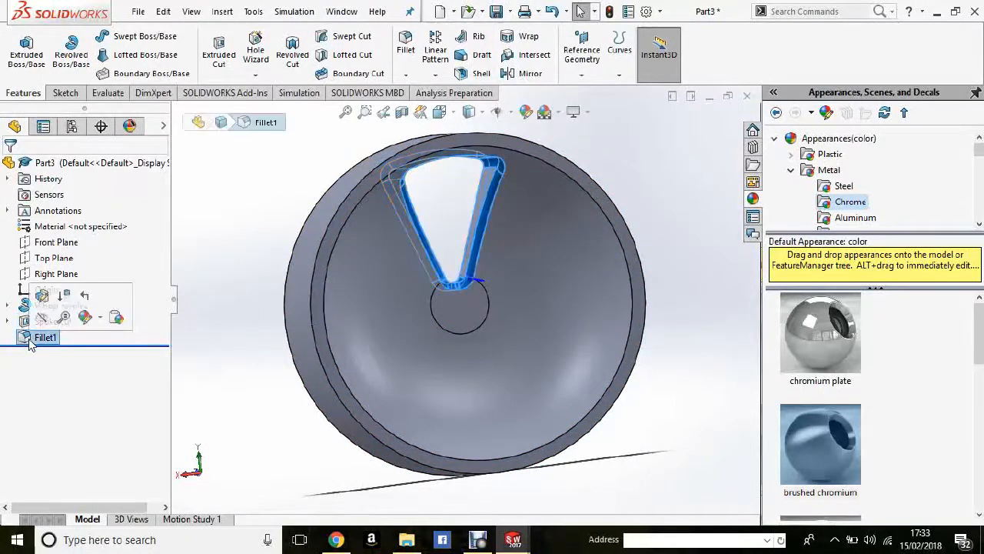
pyautogui.click(30, 339)
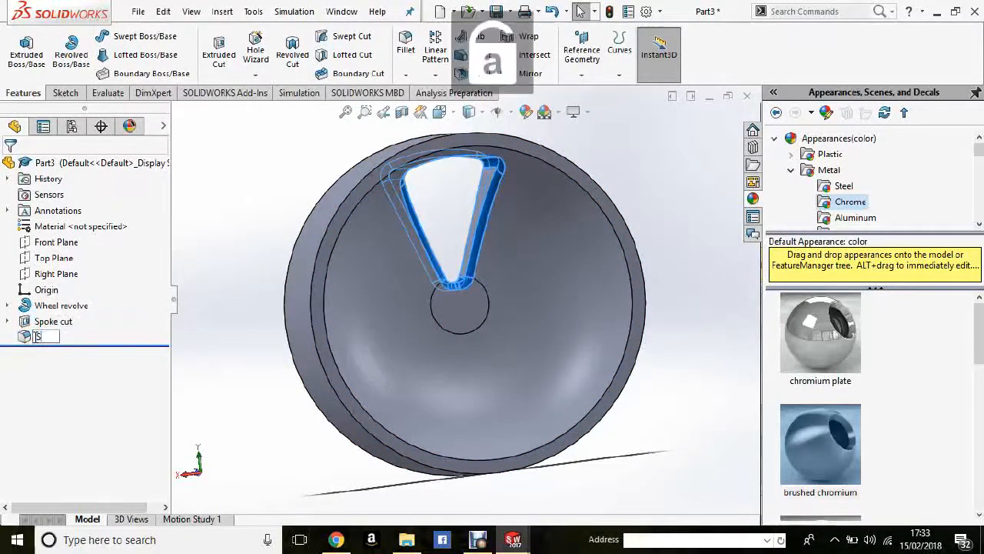
pyautogui.write('Spoke fille')
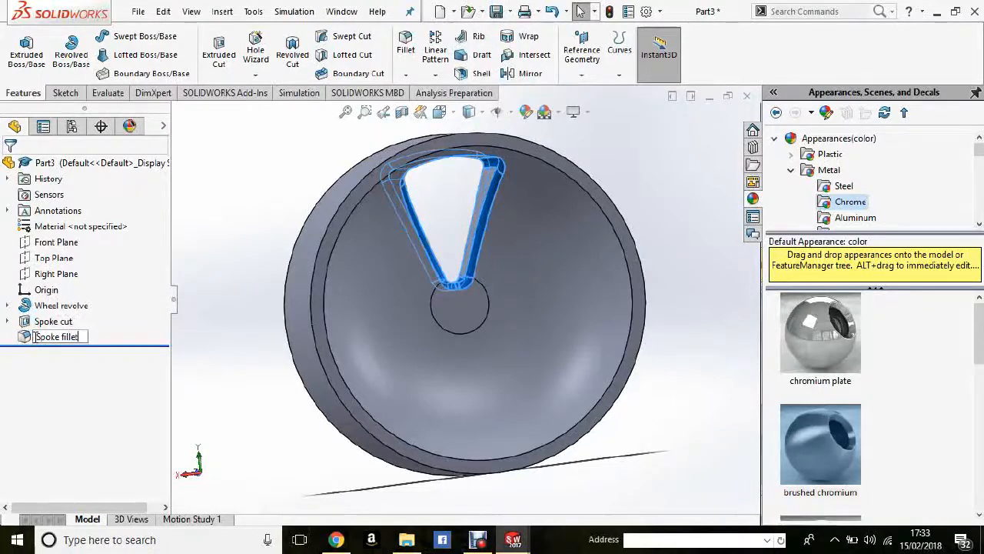
pyautogui.press('Return')
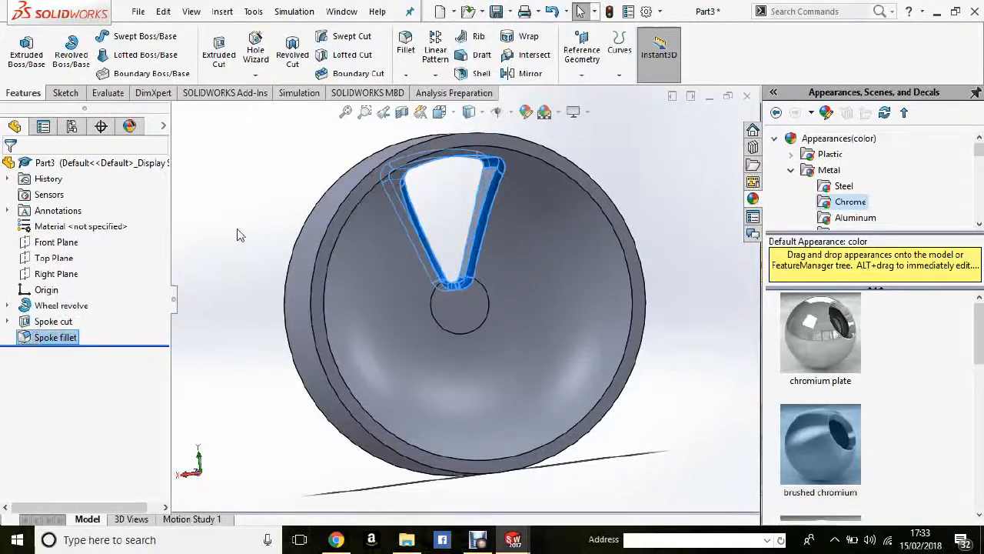
# Start a circular pattern with the Spoke cut and Spoke fillet features as the features to repeat
pyautogui.moveTo(238, 235); pyautogui.dragTo(415, 246, button='middle')
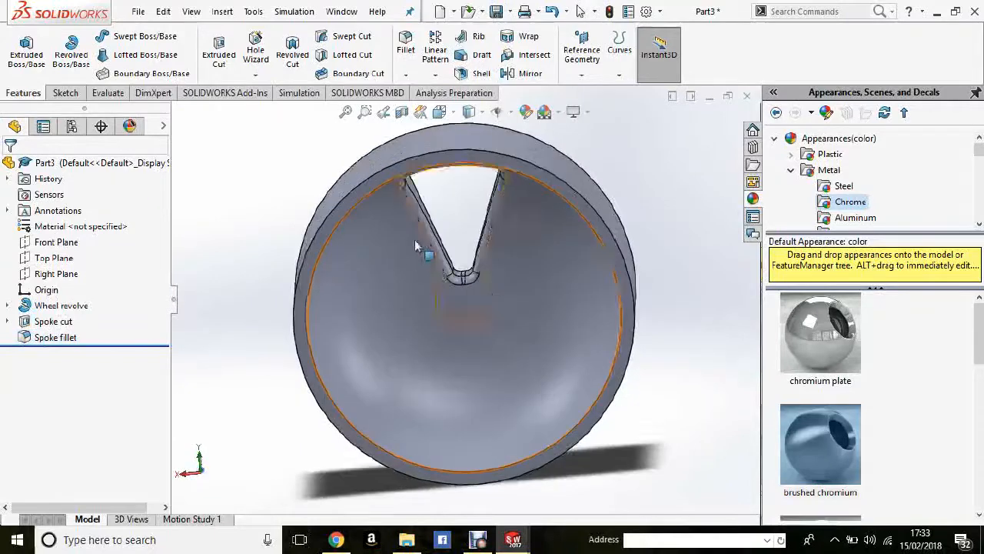
pyautogui.click(435, 76)
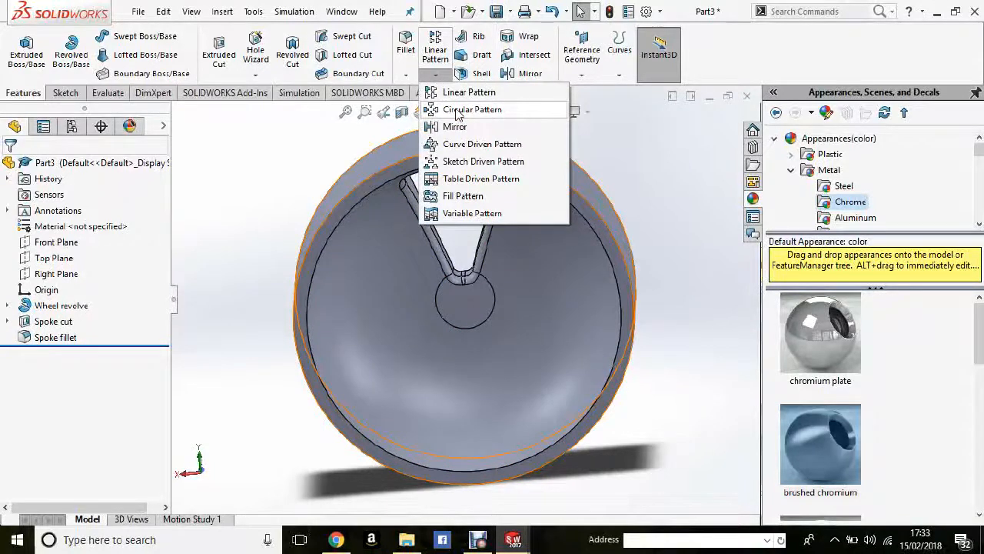
pyautogui.click(465, 110)
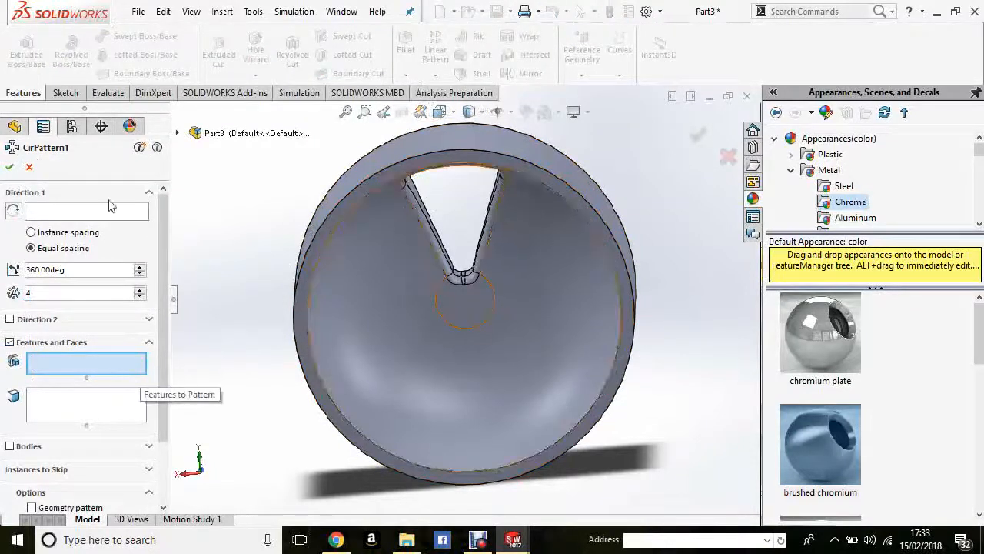
pyautogui.click(177, 134)
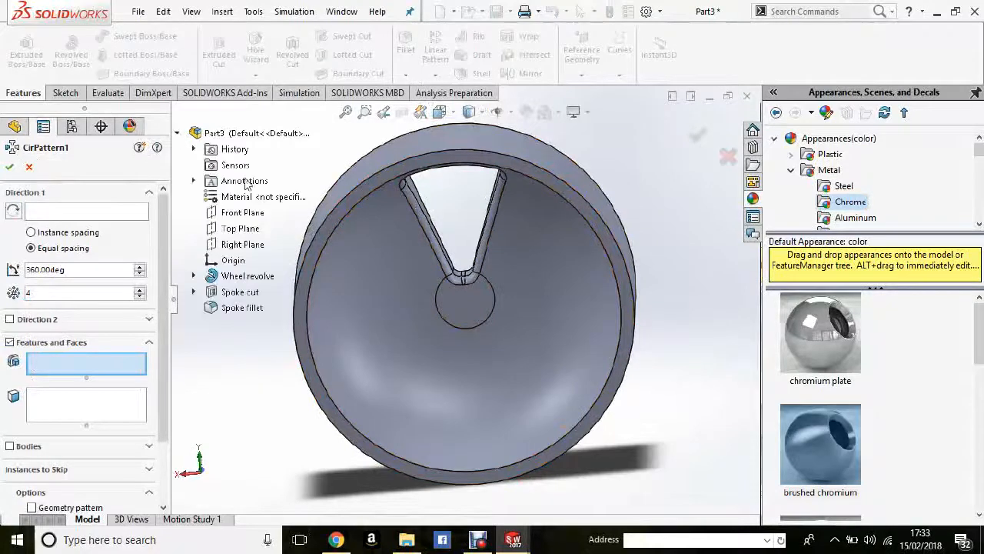
pyautogui.click(239, 296)
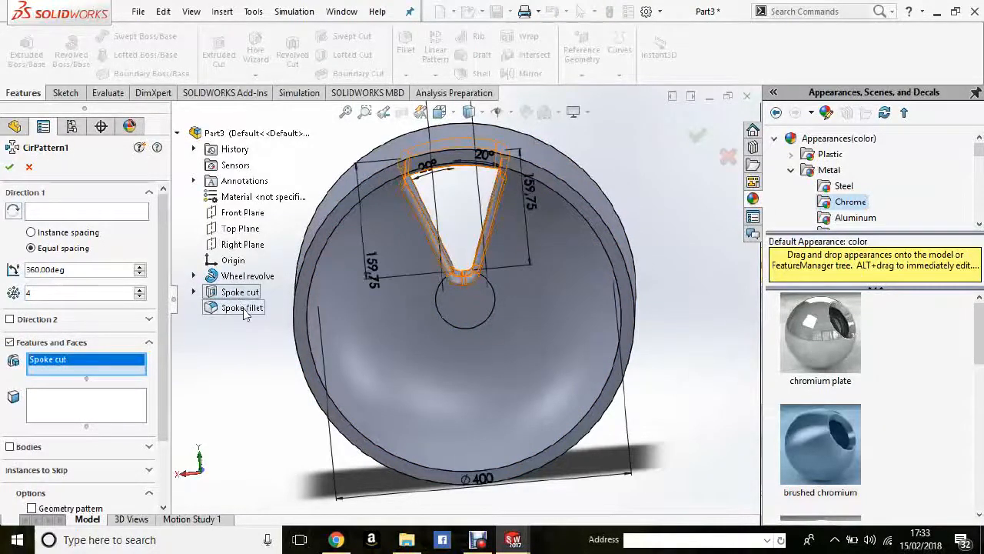
pyautogui.click(243, 307)
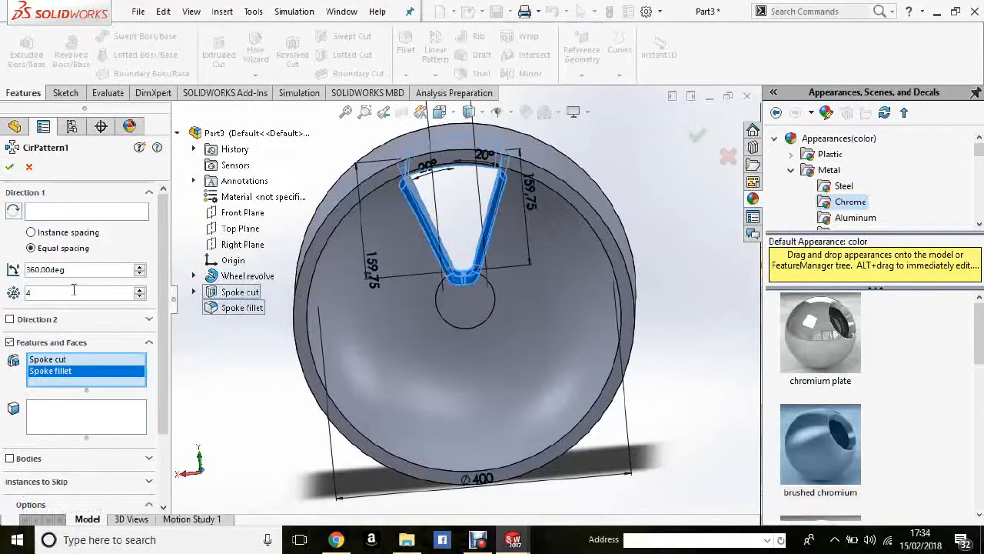
# Set the small circular edge at the wheel's centre as the rotation axis of the circular pattern
pyautogui.click(139, 215)
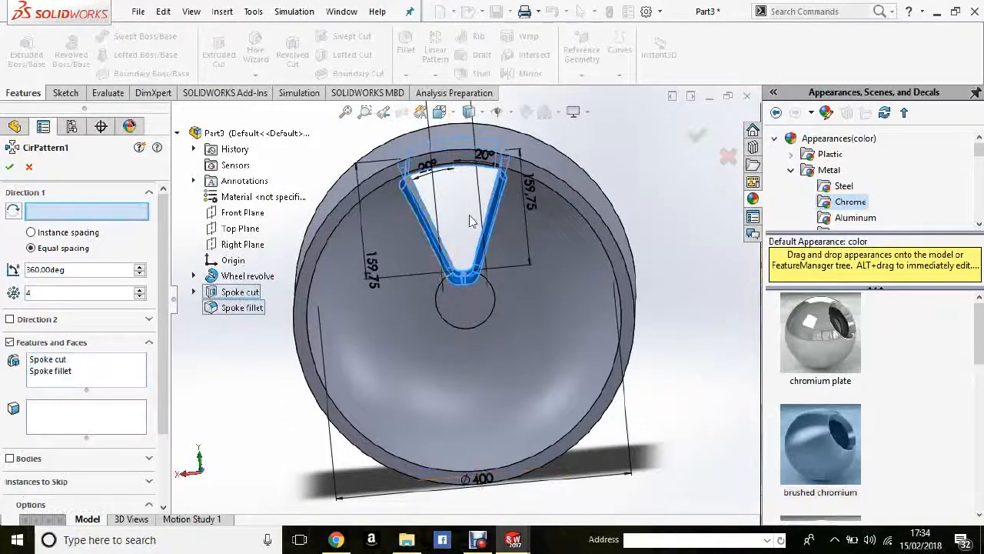
pyautogui.moveTo(566, 222); pyautogui.dragTo(562, 235, button='middle')
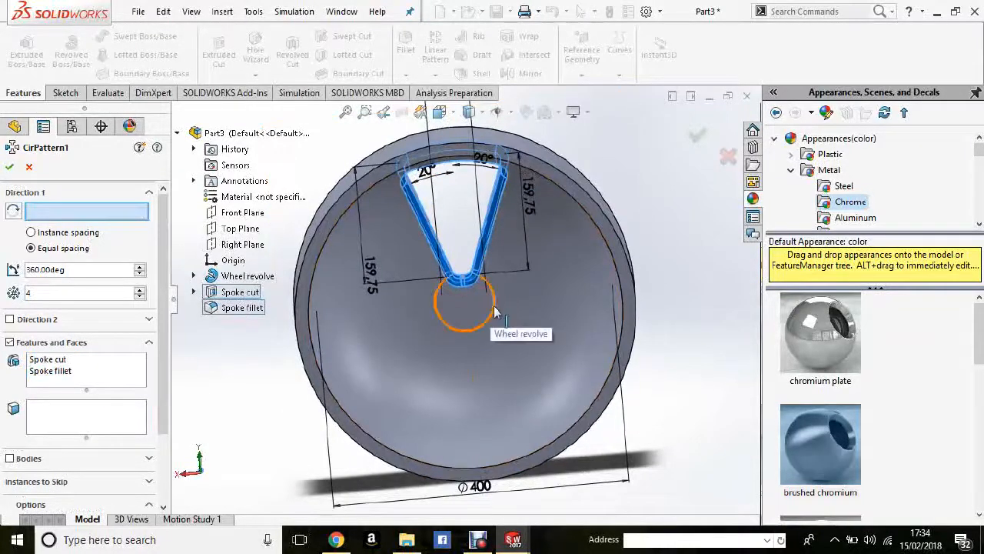
pyautogui.click(493, 312)
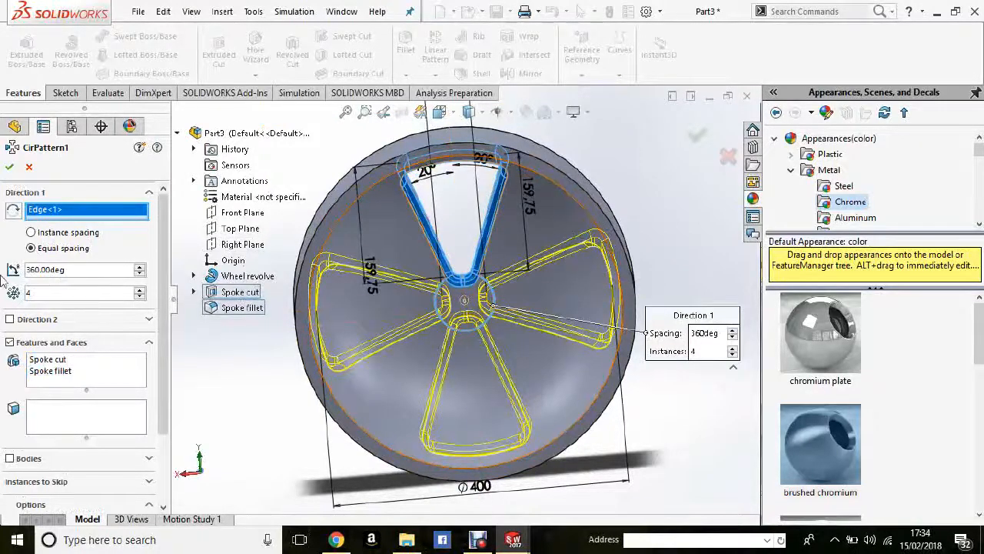
# Set the circular pattern to 5 instances and create it
pyautogui.click(140, 290)
pyautogui.moveTo(434, 277); pyautogui.dragTo(394, 346, button='middle')
pyautogui.click(140, 289)
pyautogui.click(140, 289)
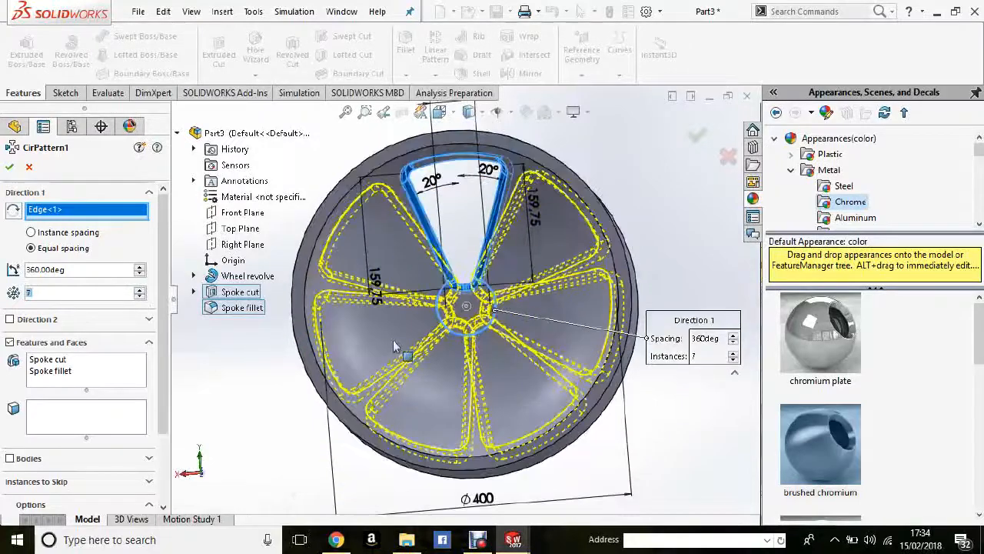
pyautogui.click(140, 296)
pyautogui.click(140, 296)
pyautogui.moveTo(470, 324); pyautogui.dragTo(492, 329, button='middle')
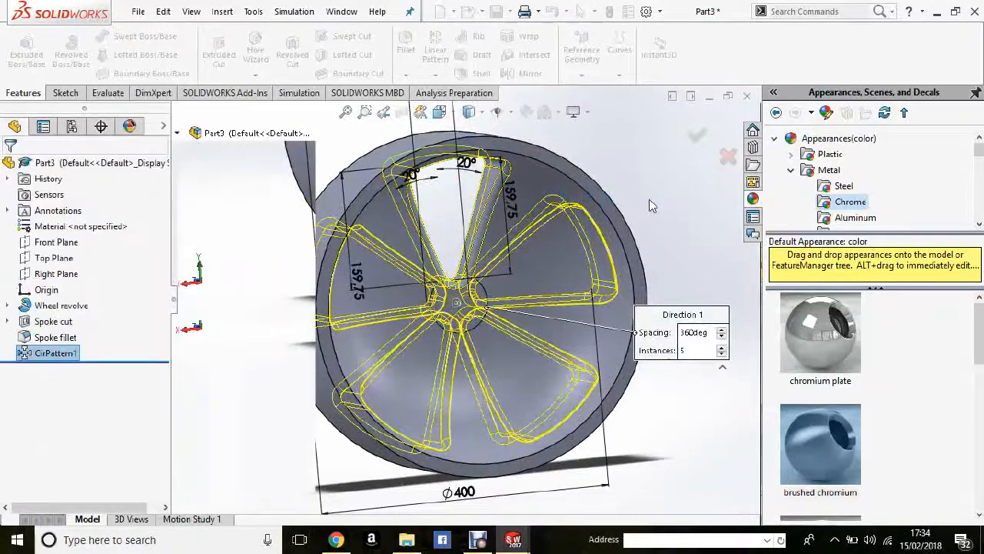
pyautogui.moveTo(630, 198); pyautogui.dragTo(473, 306, button='middle')
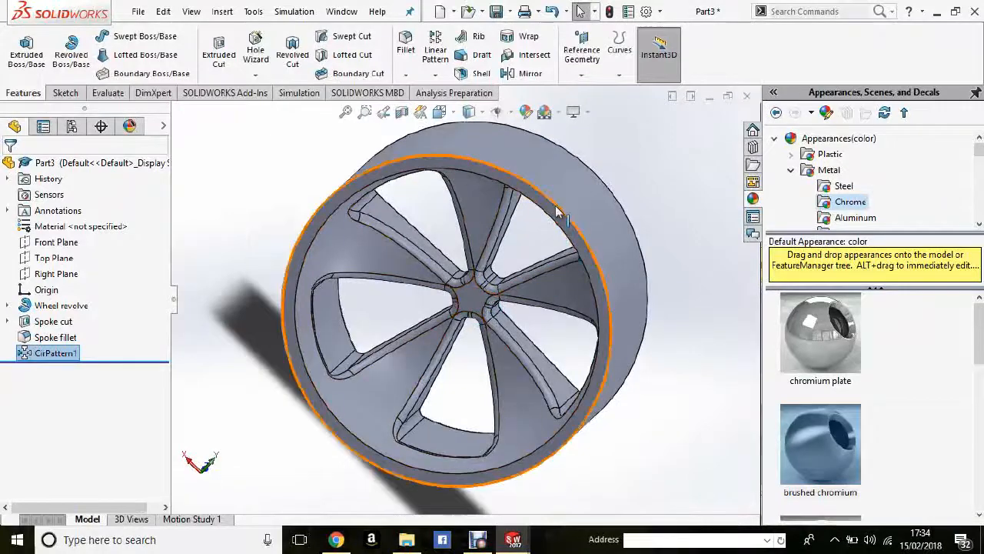
pyautogui.moveTo(605, 202); pyautogui.dragTo(676, 319, button='middle')
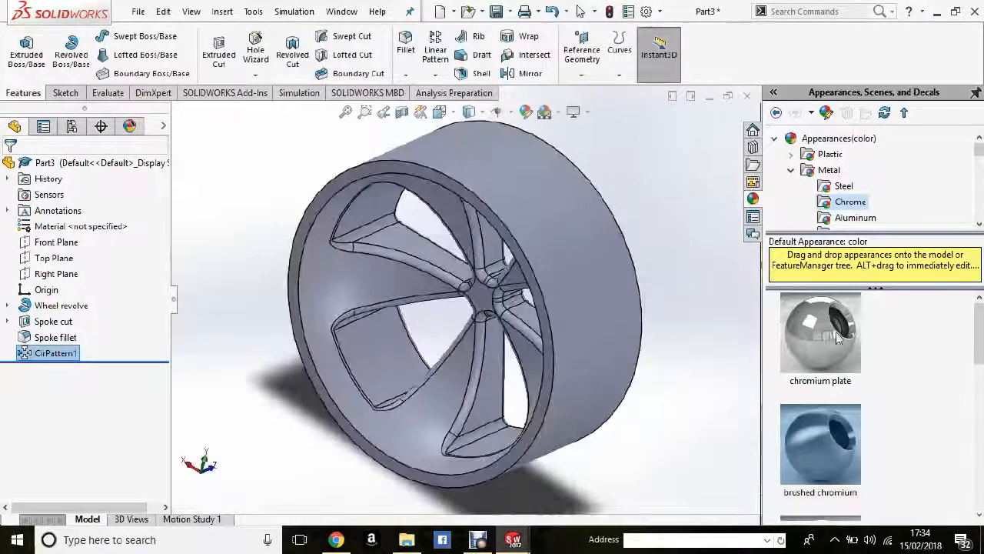
pyautogui.moveTo(680, 256); pyautogui.dragTo(674, 296, button='middle')
pyautogui.moveTo(650, 383); pyautogui.dragTo(569, 461, button='middle')
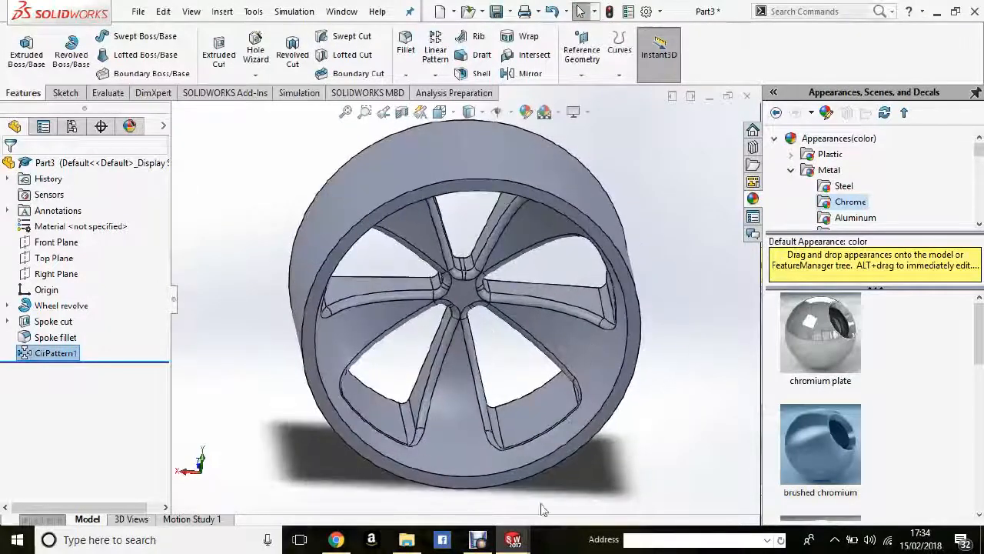
pyautogui.moveTo(484, 544)
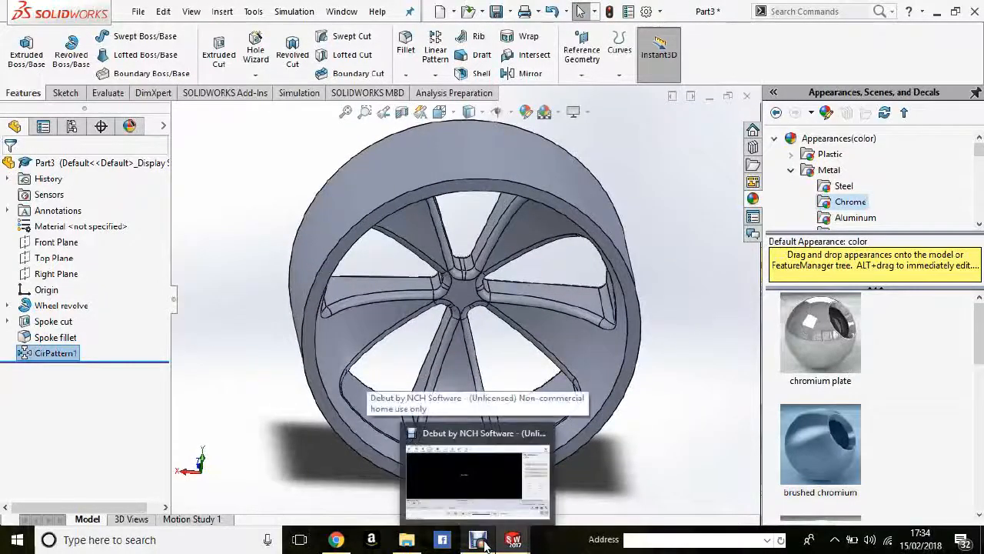